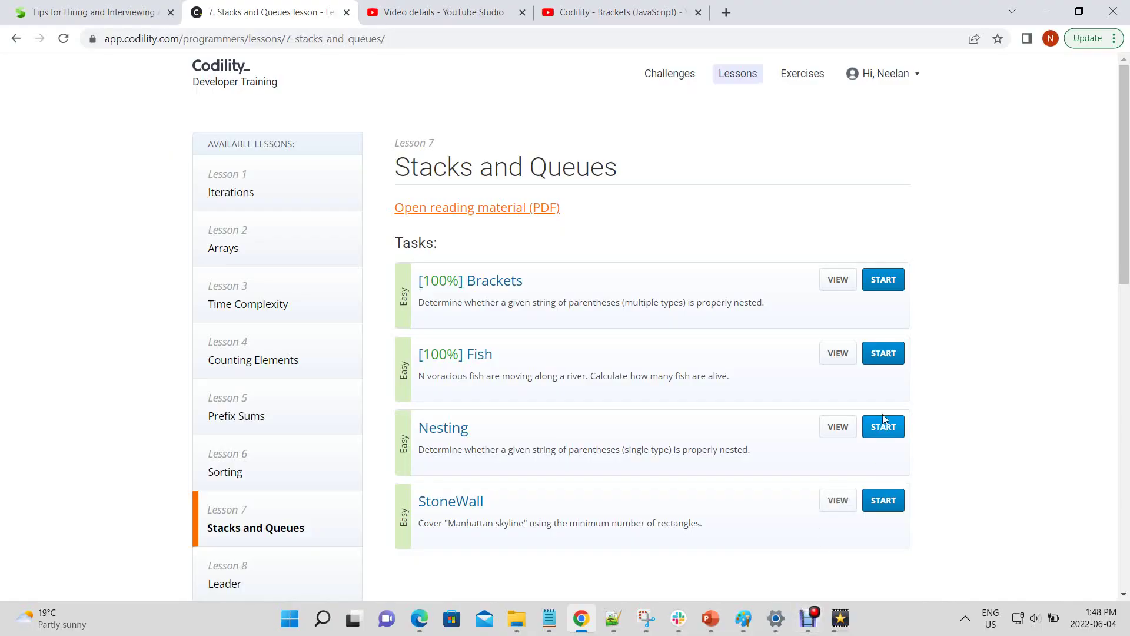
Start the Nesting training test from the Stacks and Queues lesson
click(883, 427)
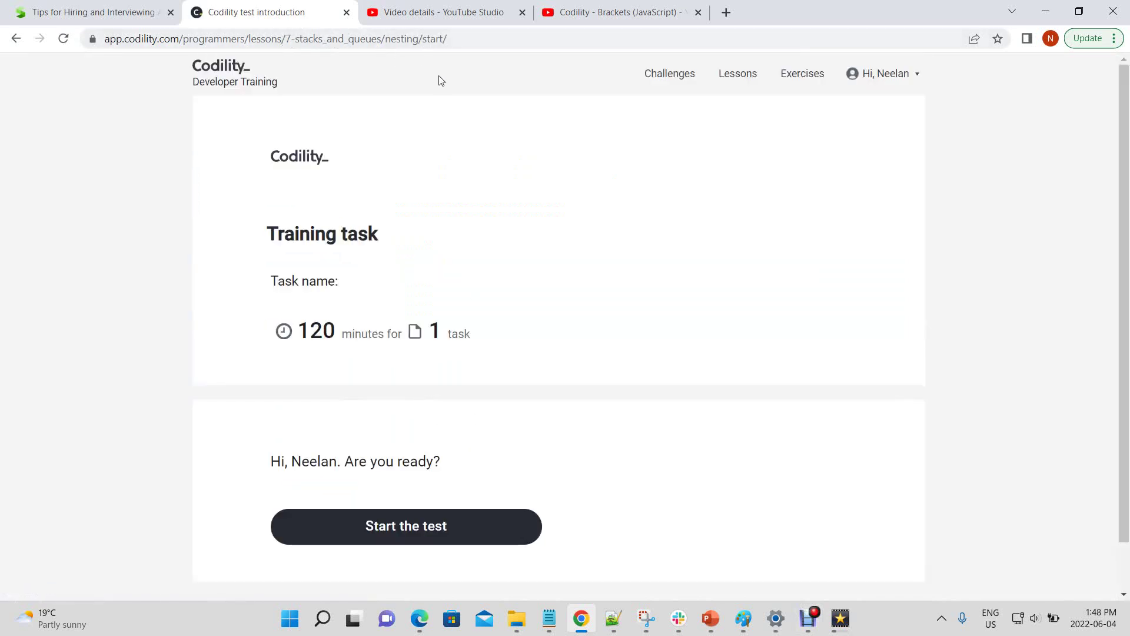
click(450, 526)
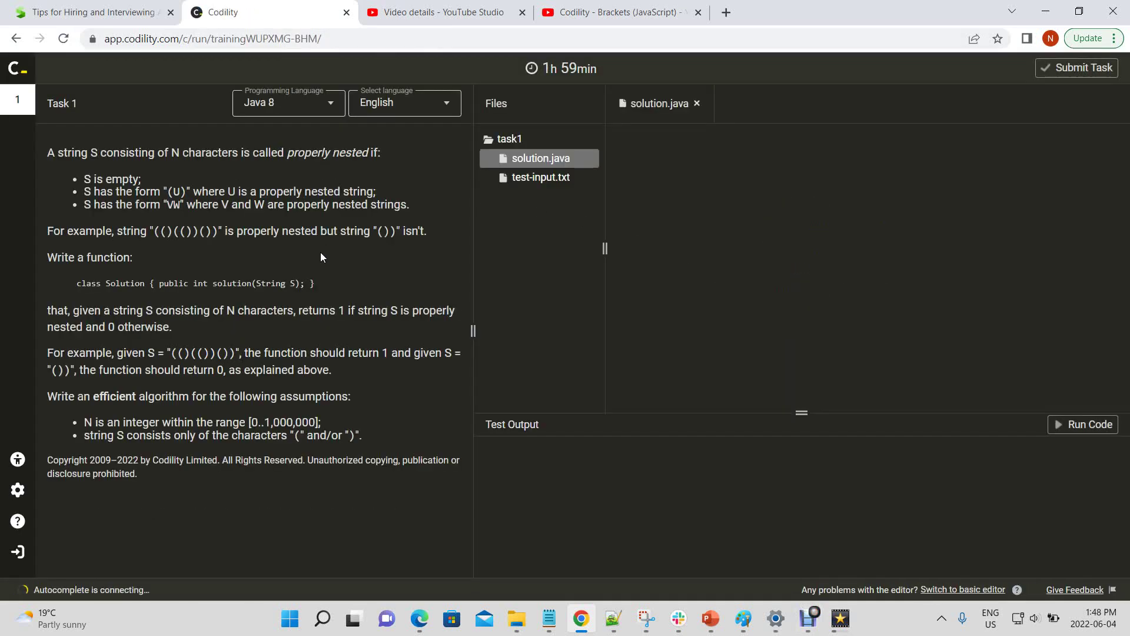
Change the Nesting solution language from Java 8 to JavaScript and confirm the switch
click(324, 100)
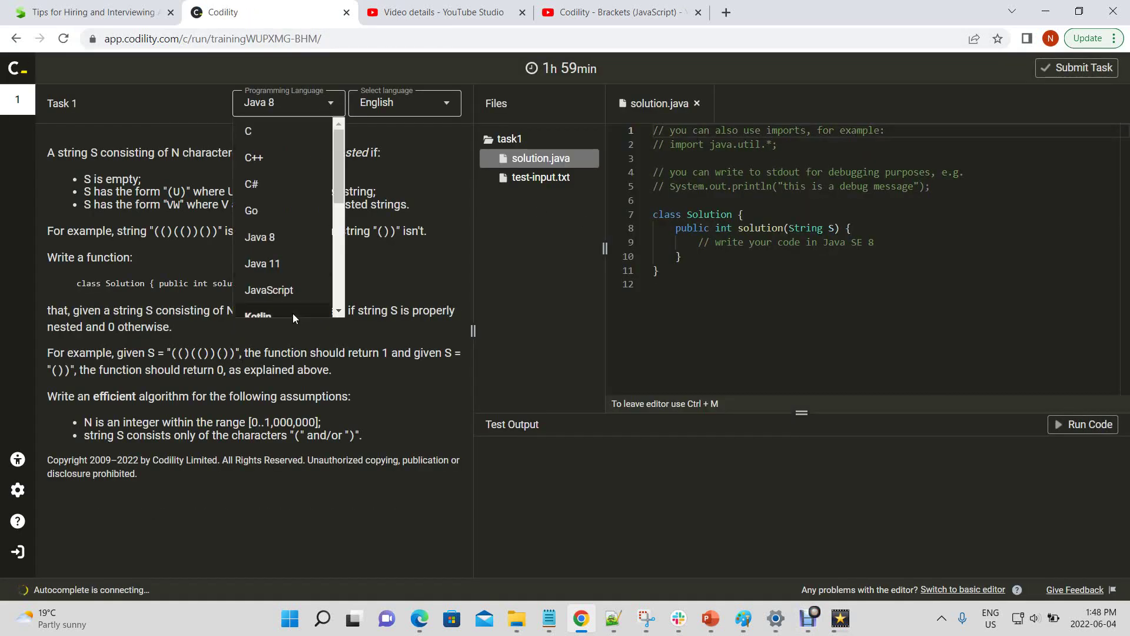
click(295, 296)
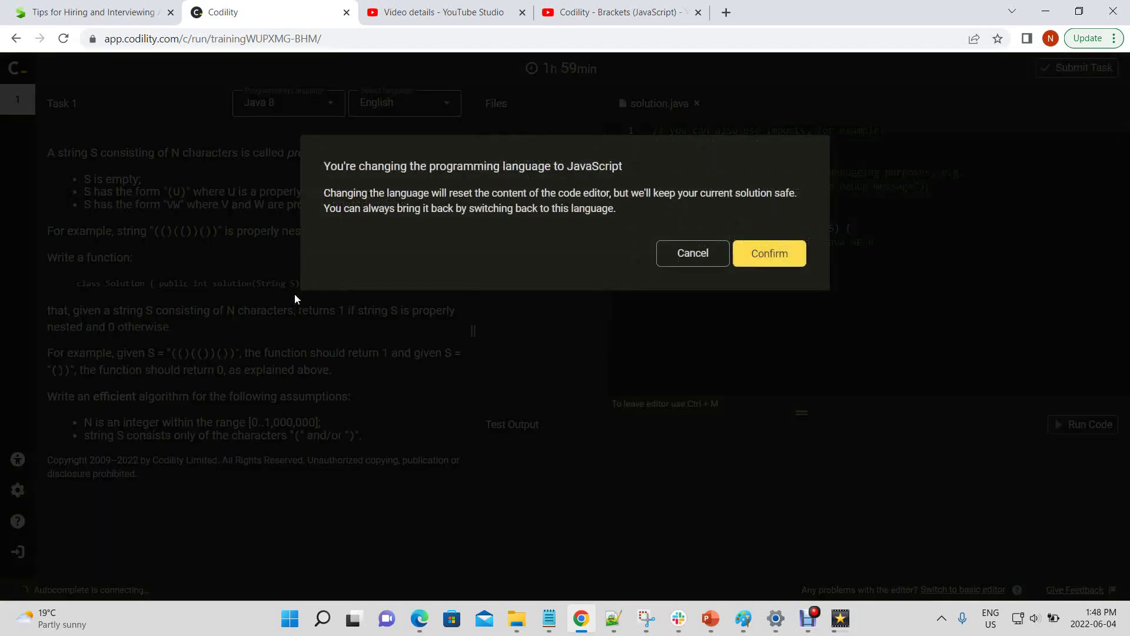
click(763, 264)
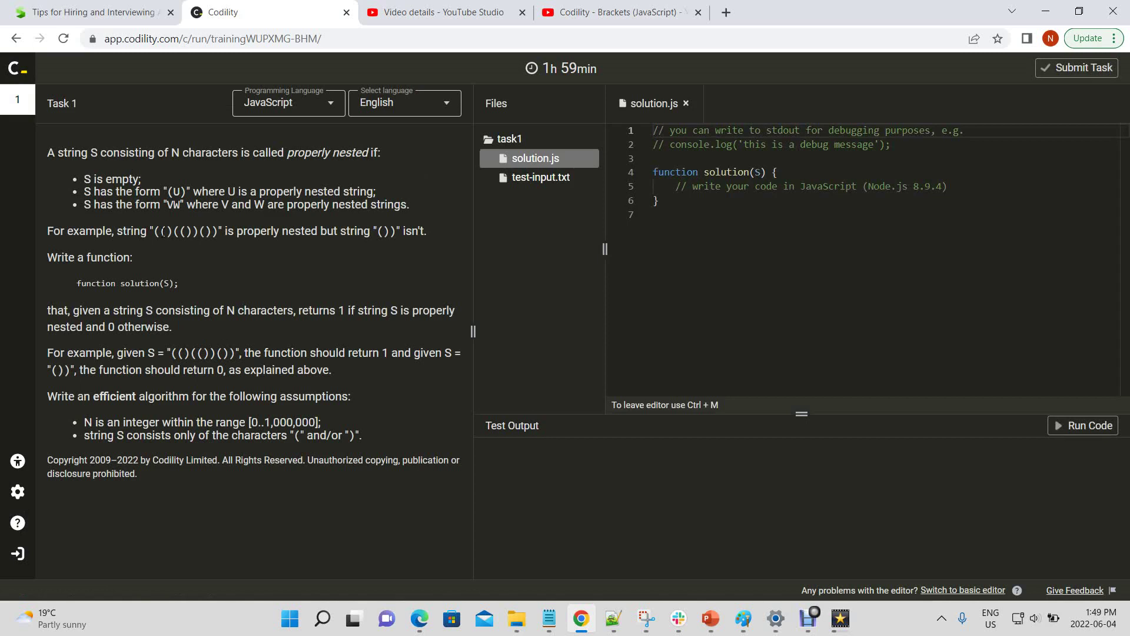
click(1009, 190)
Insert an indented blank line inside the JavaScript solution function body
key(Return)
key(Return)
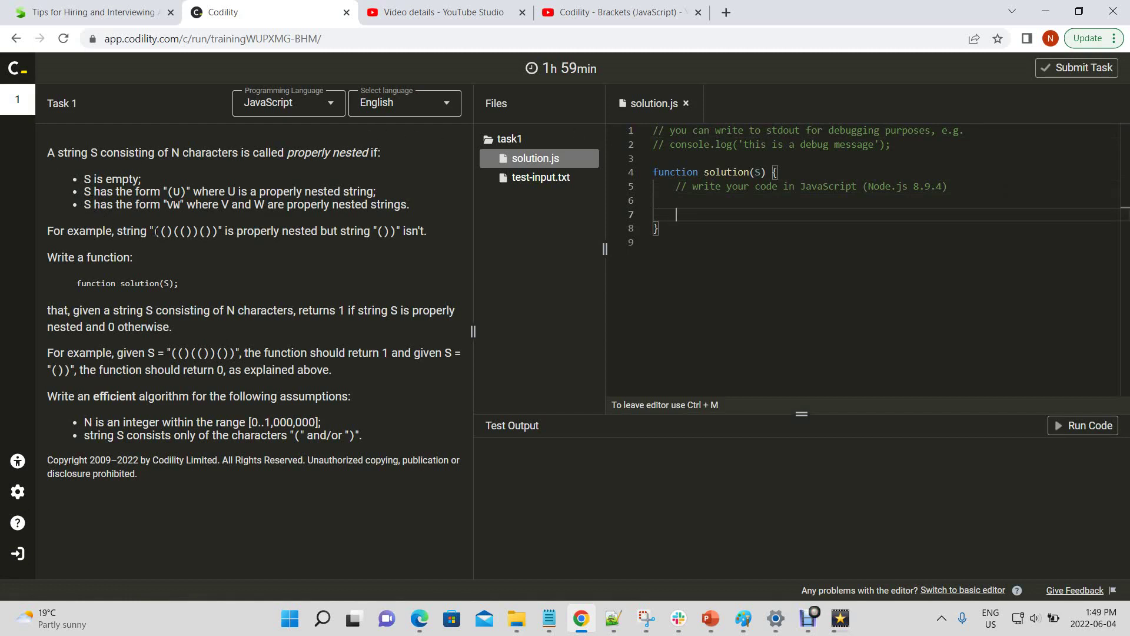
drag(154, 232, 218, 231)
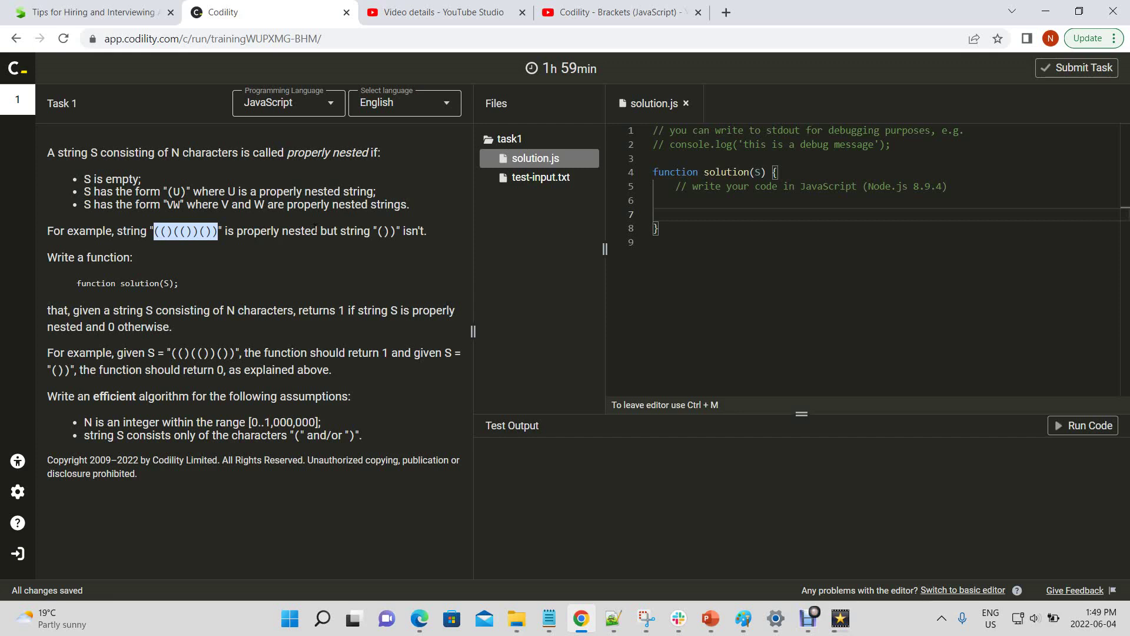
click(831, 203)
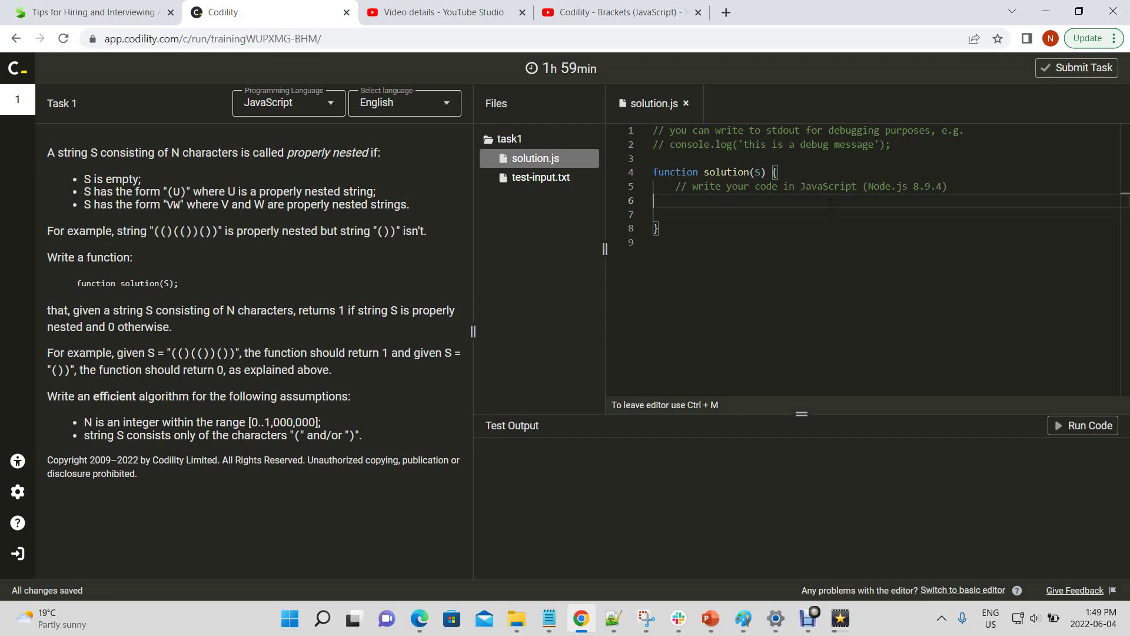
key(Tab)
Write 'for(let i = 0; i < S.length; i++) {' with its closing brace, plus a line above
key(Return)
text(fo)
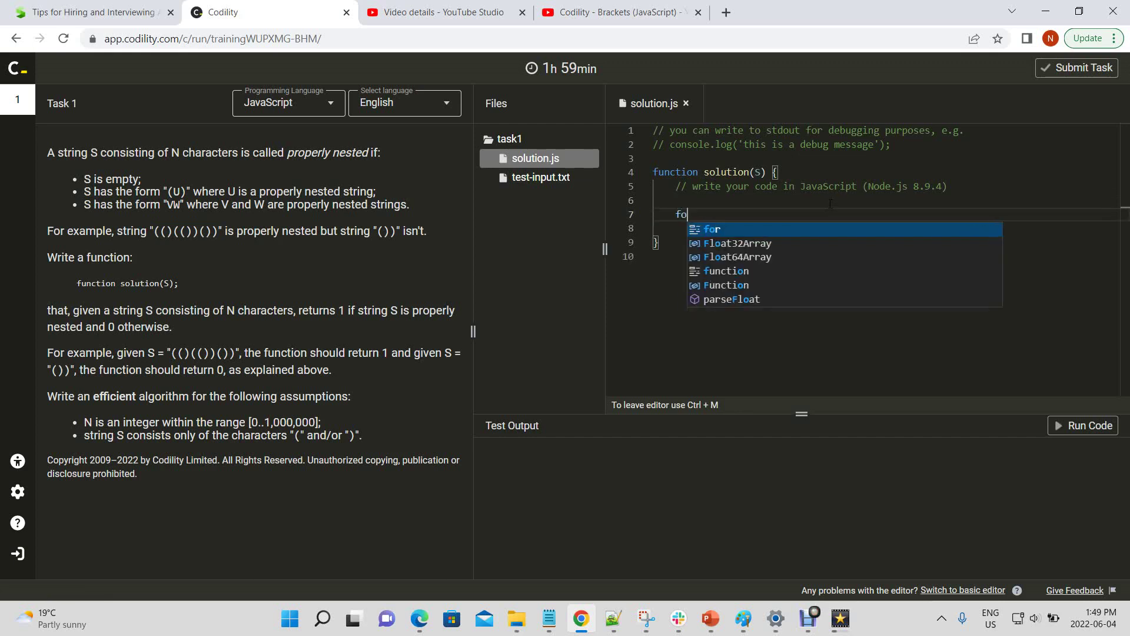
text(r(let i =)
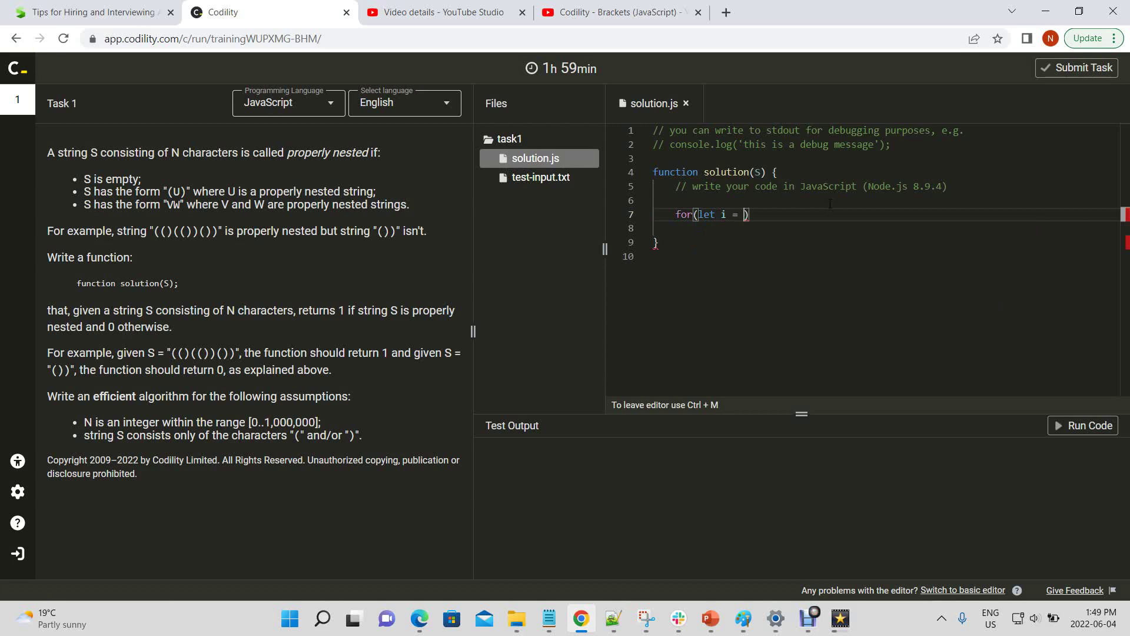
text( 0; )
text(i )
text(< S.l)
text(egn)
key(BackSpace)
key(BackSpace)
text(m)
key(BackSpace)
text(ngth)
text(; )
text(i++)
key(End)
text({)
key(Return)
key(Up)
key(Up)
key(Return)
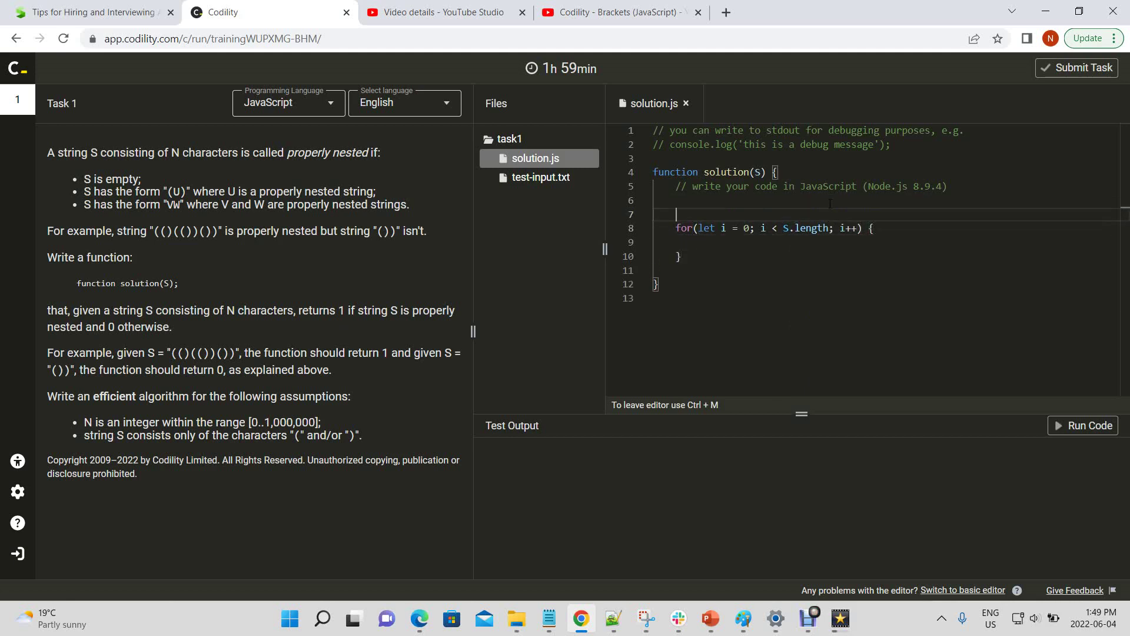
text(let )
text(stack)
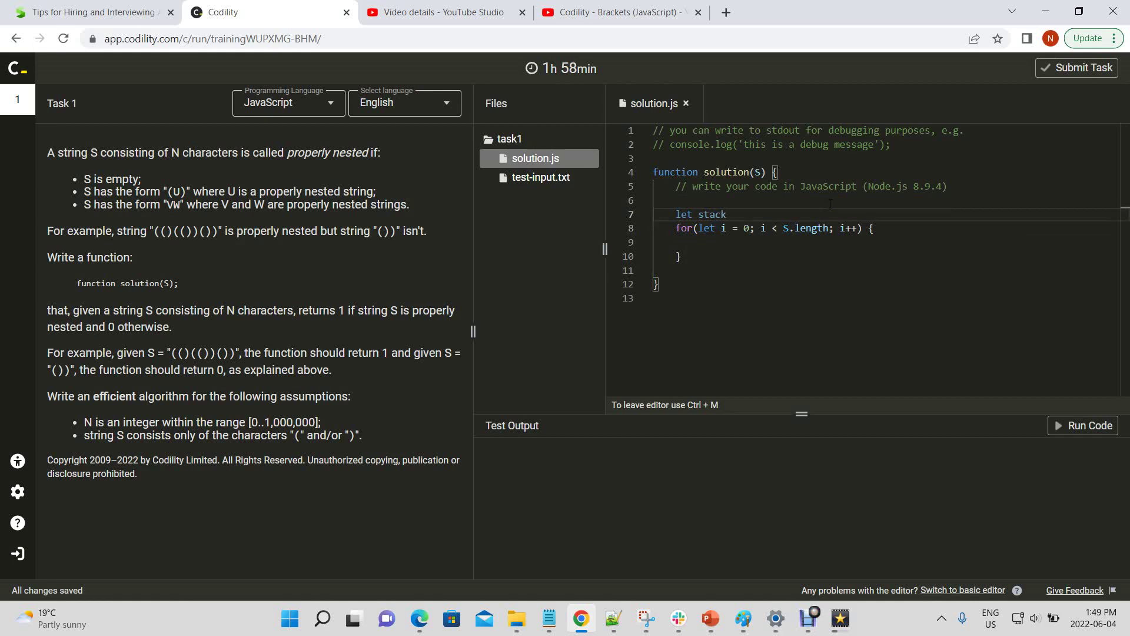
key(BackSpace)
key(BackSpace)
key(BackSpace)
key(BackSpace)
key(BackSpace)
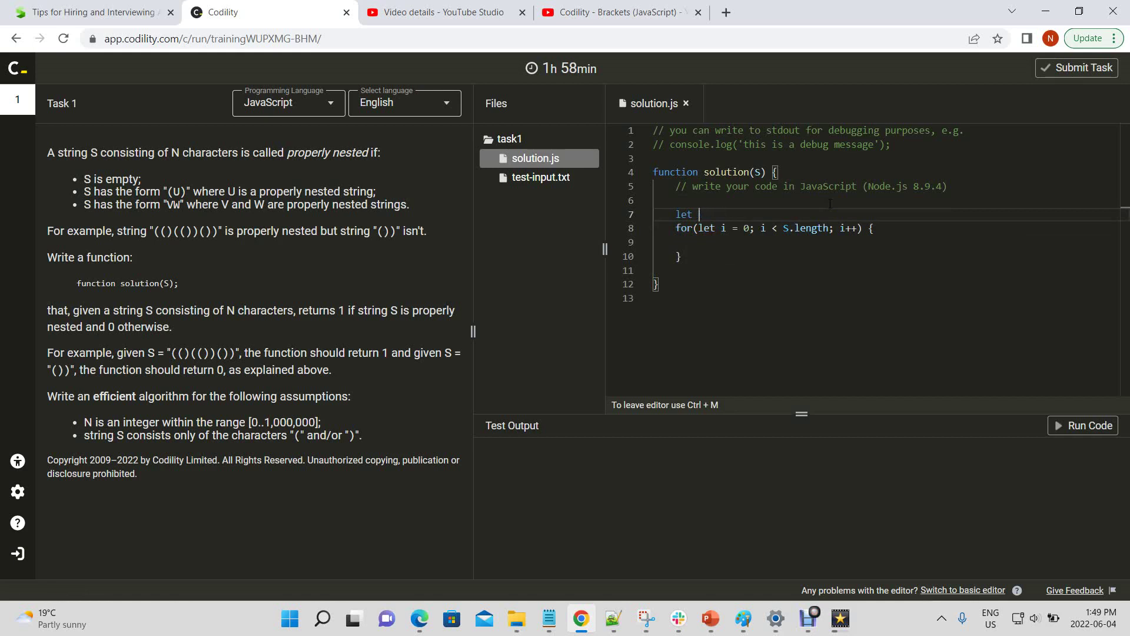
text(brackStac)
text(k = [)
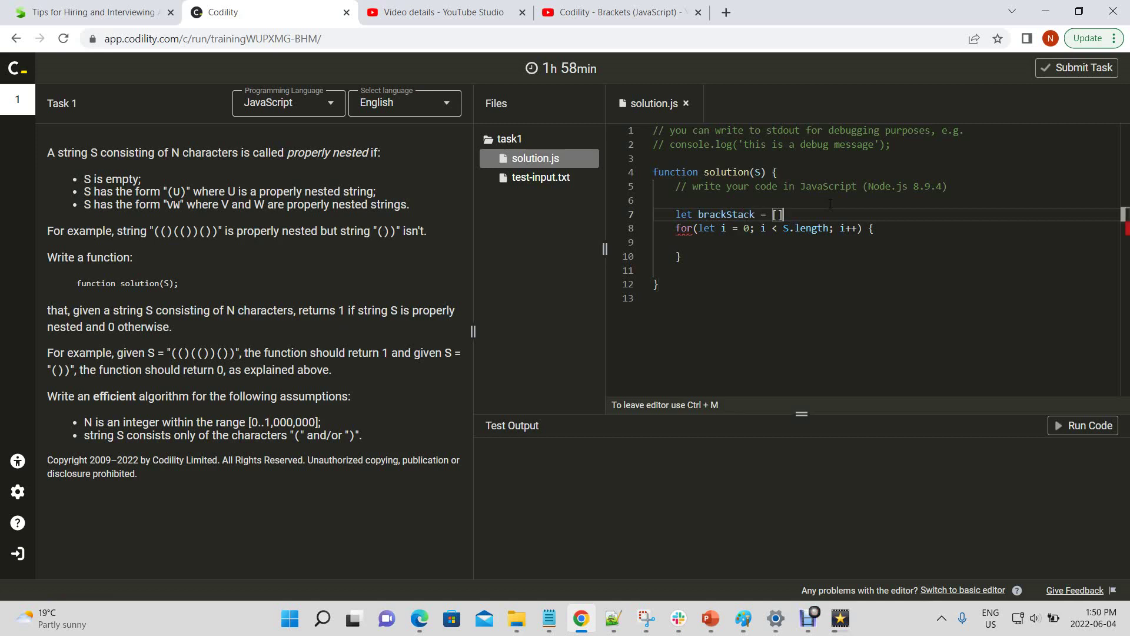
text(];)
Declare an empty brackStack array and start the helper 'function isMirror(character) {'
key(Return)
key(Return)
text(is)
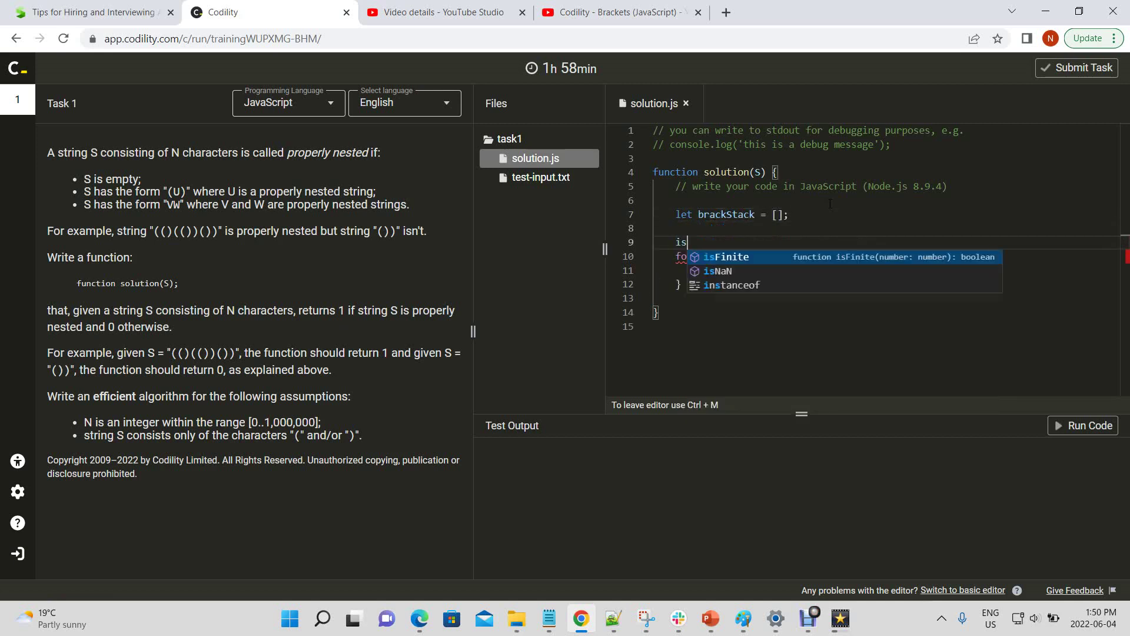
text(Mirror)
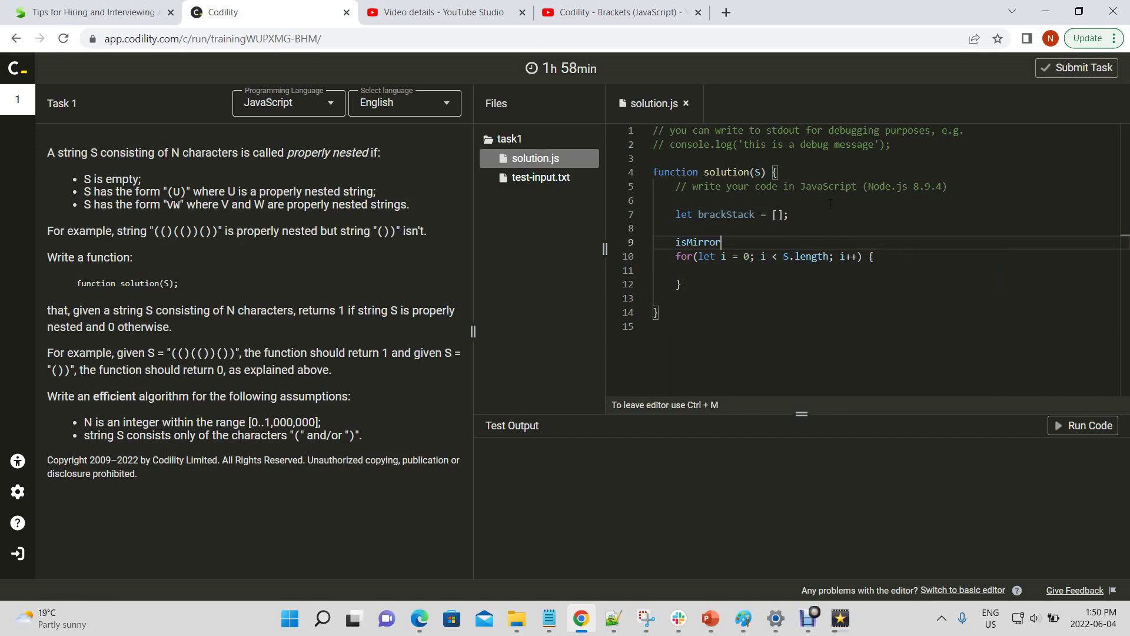
key(Home)
text(function)
key(Right)
key(Right)
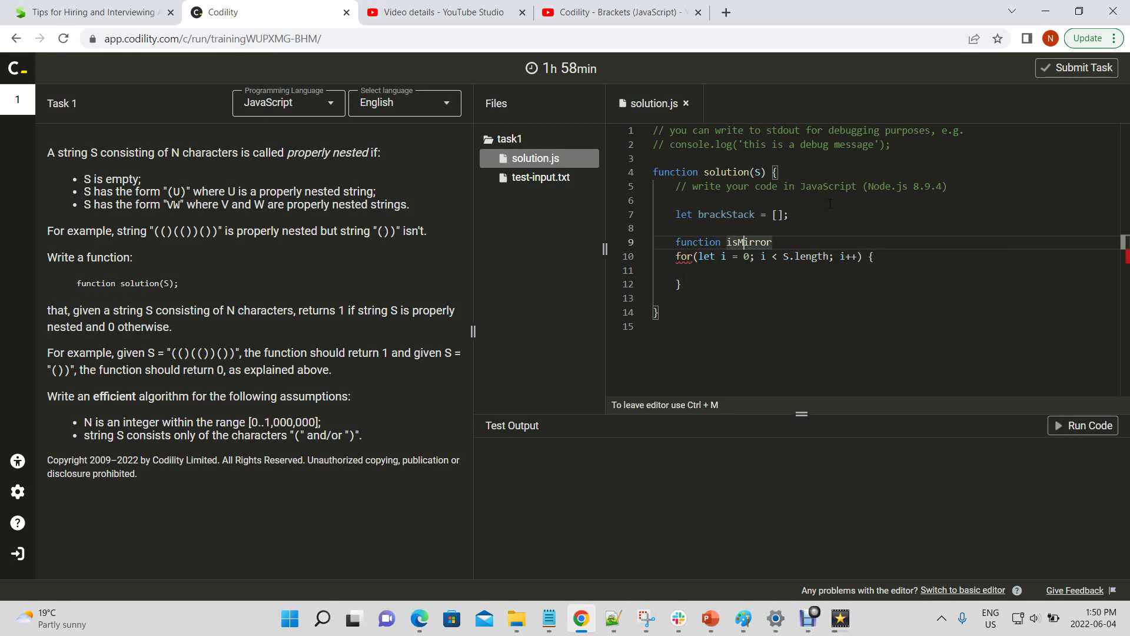
text((charac)
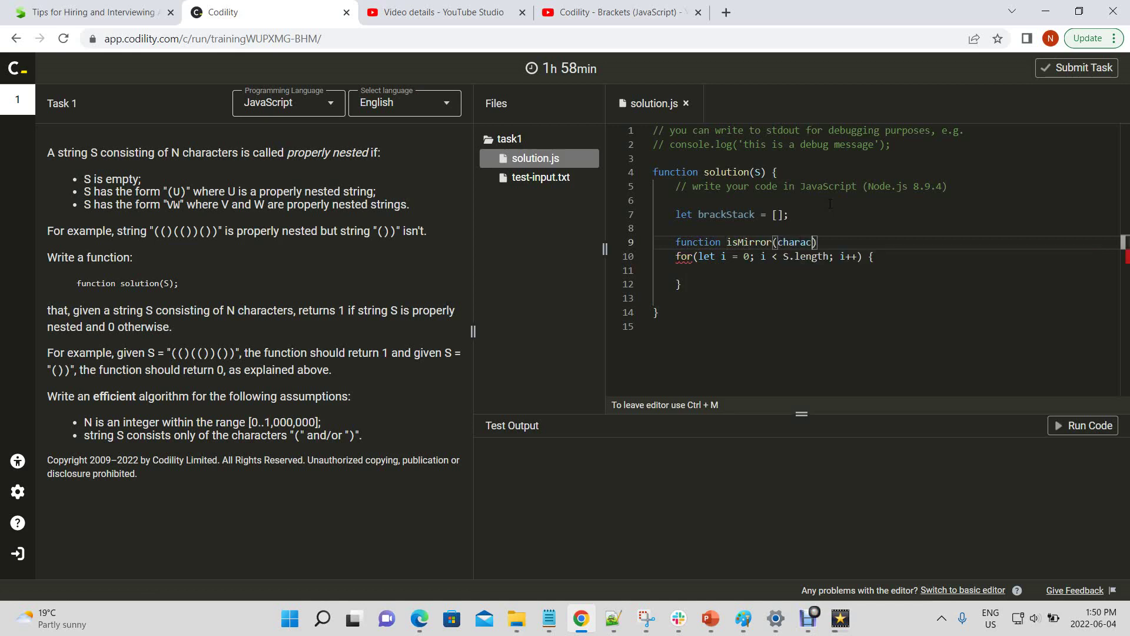
text(ter) {)
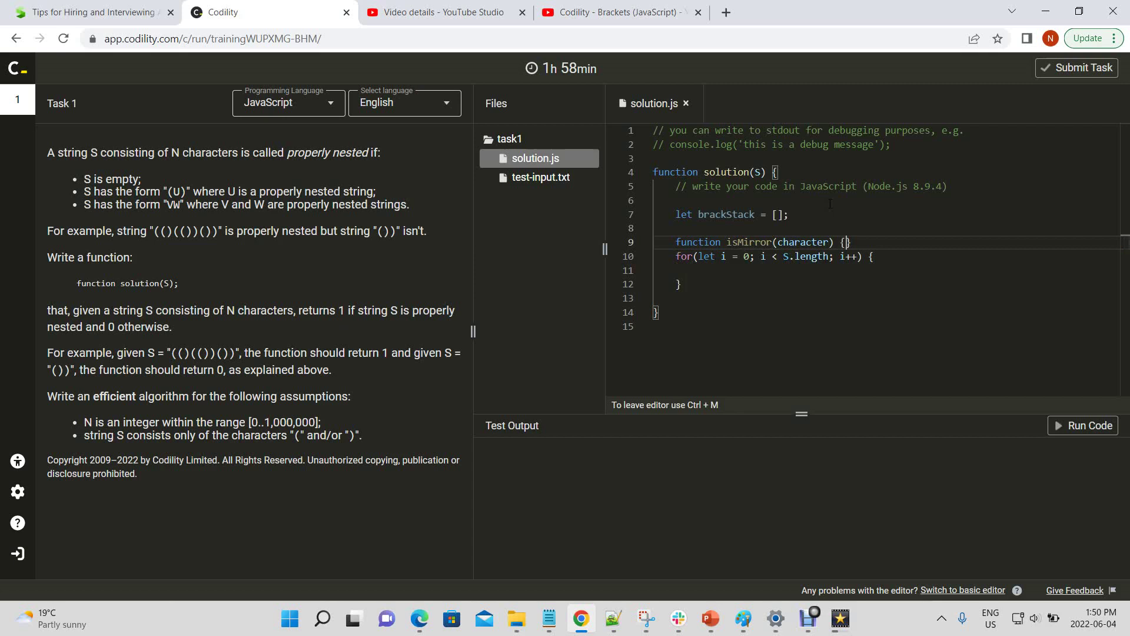
key(Return)
text(if()
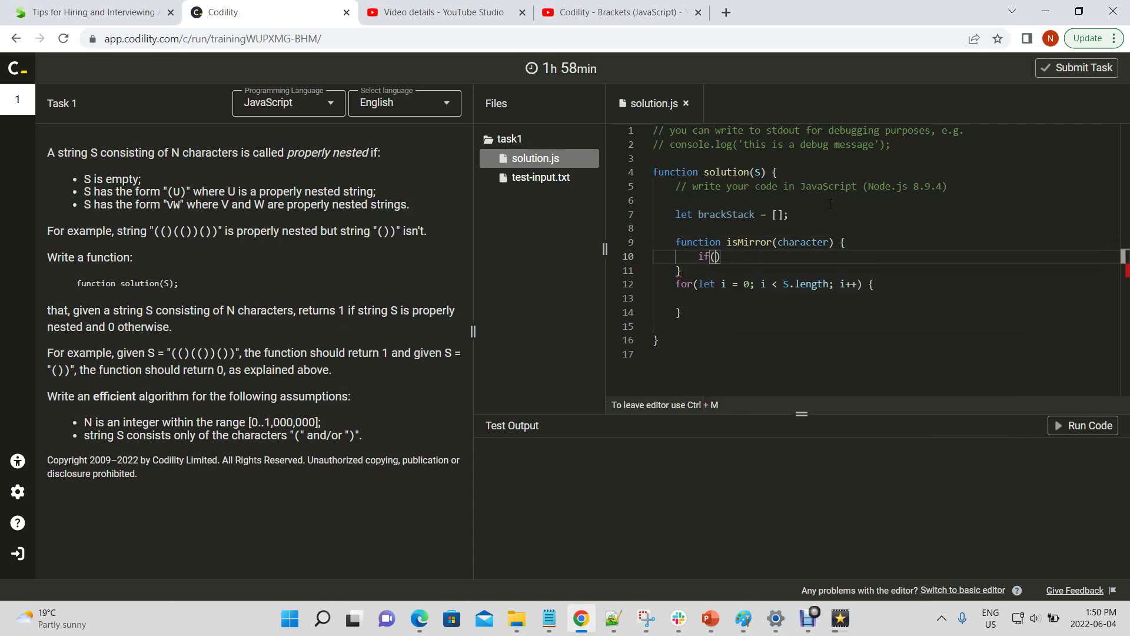
text(')
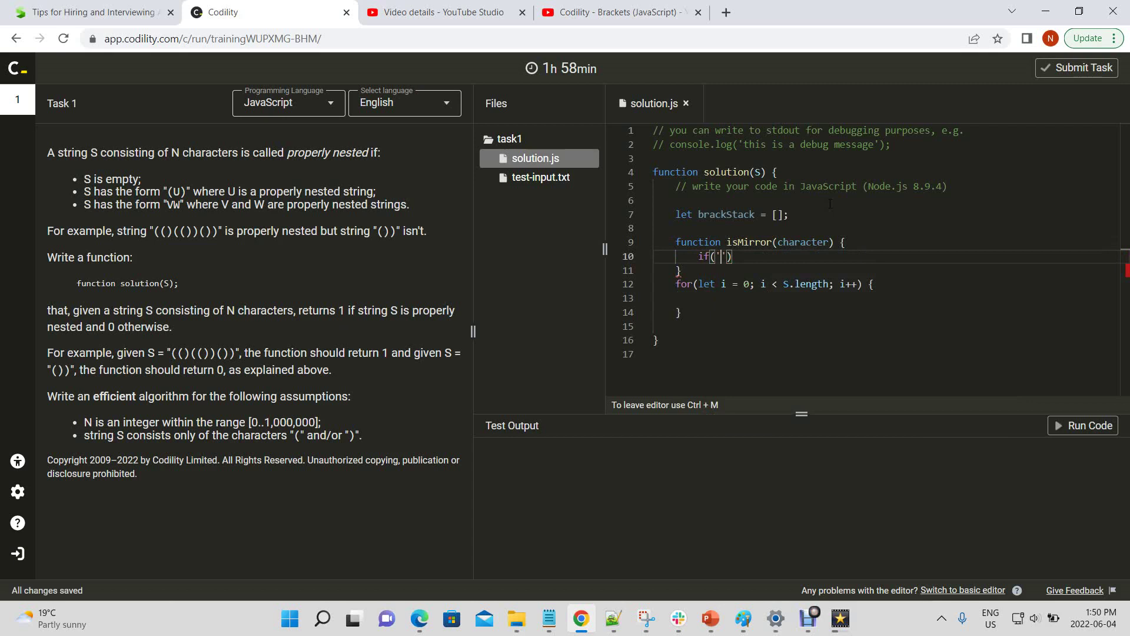
text(()
Rename the isMirror parameter 'character' to 'bracket1, bracket2'
key(Up)
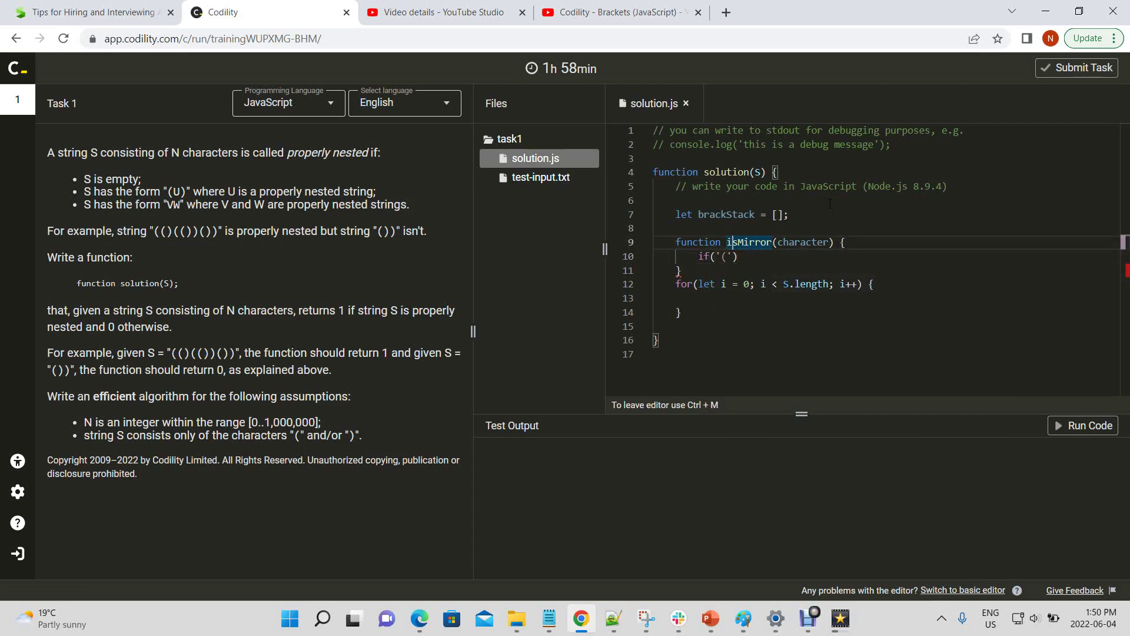
key(ctrl+Right)
key(ctrl+Right)
key(ctrl+shift+Right)
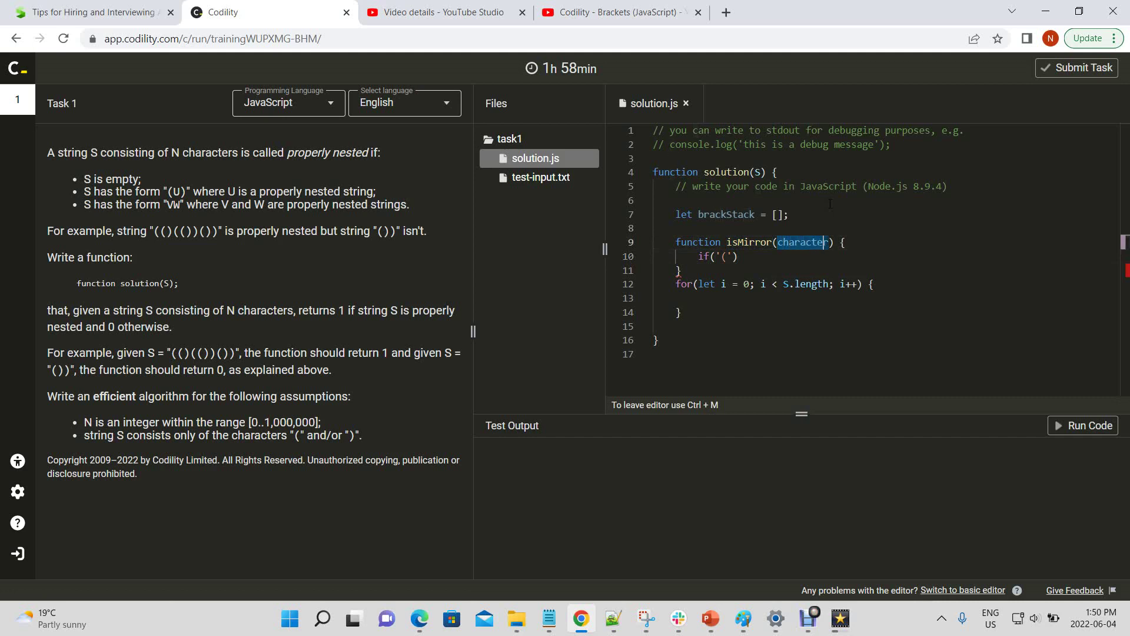
text(brackt)
key(BackSpace)
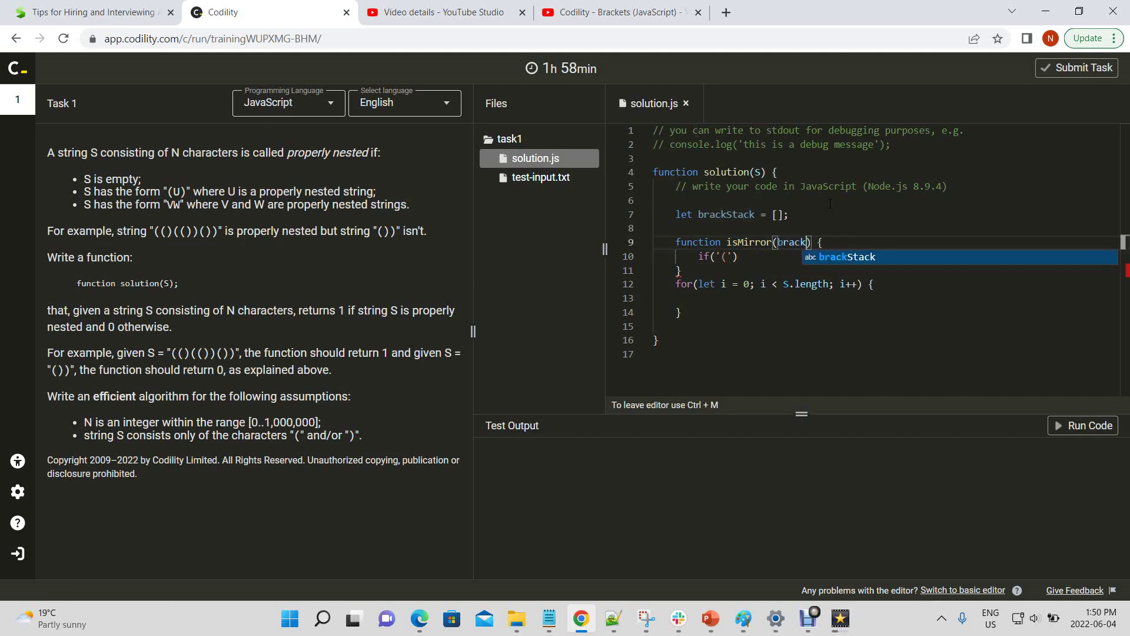
text(et1, brack)
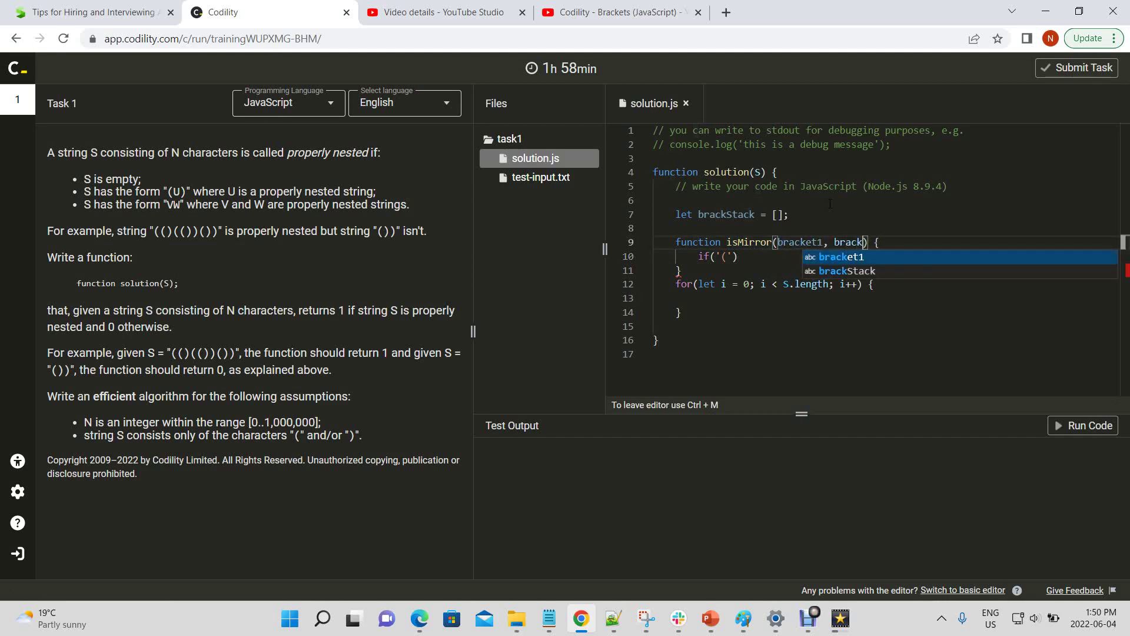
text(et2)
key(Down)
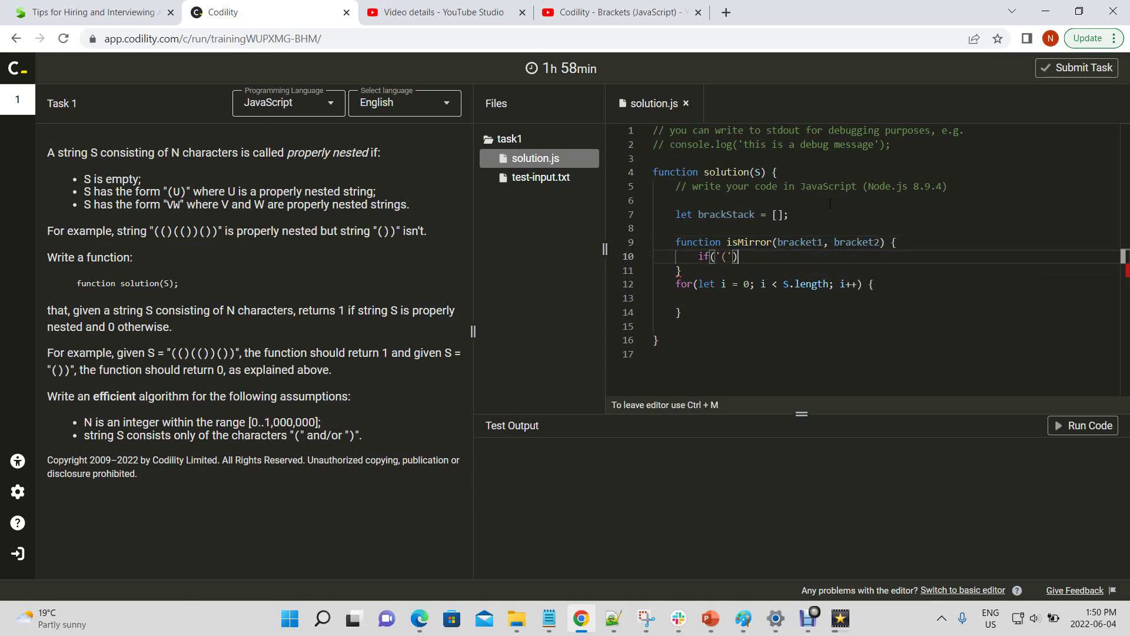
key(Left)
key(Left)
key(Left)
text(brack)
Make isMirror return true if bracket1 == '(' && bracket2 == ')', otherwise false
key(Down)
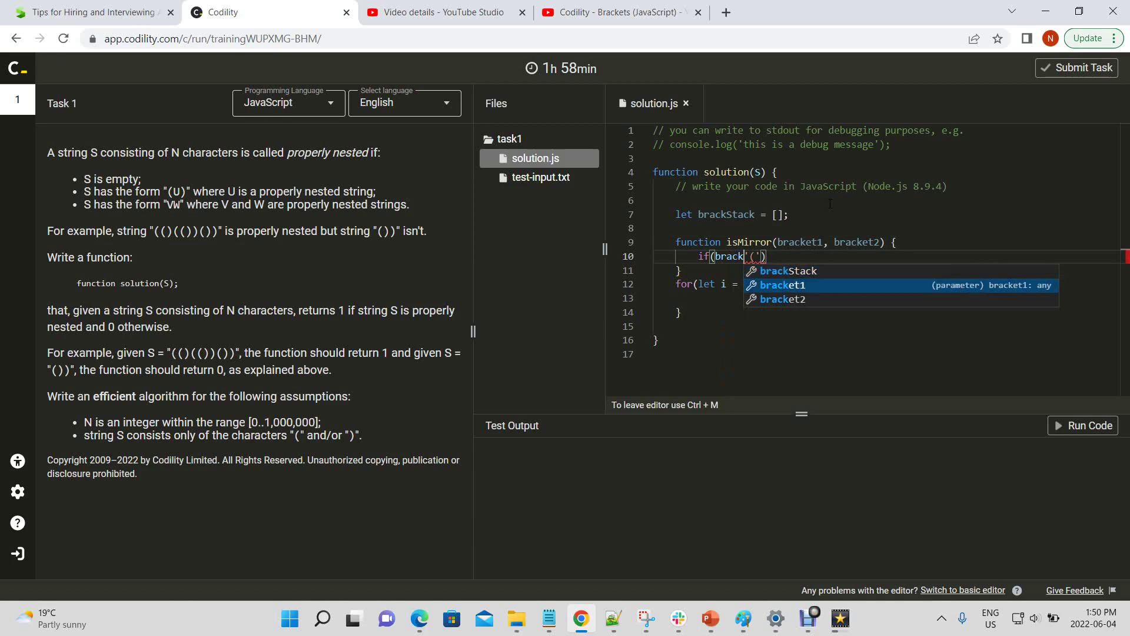
key(Return)
text(==)
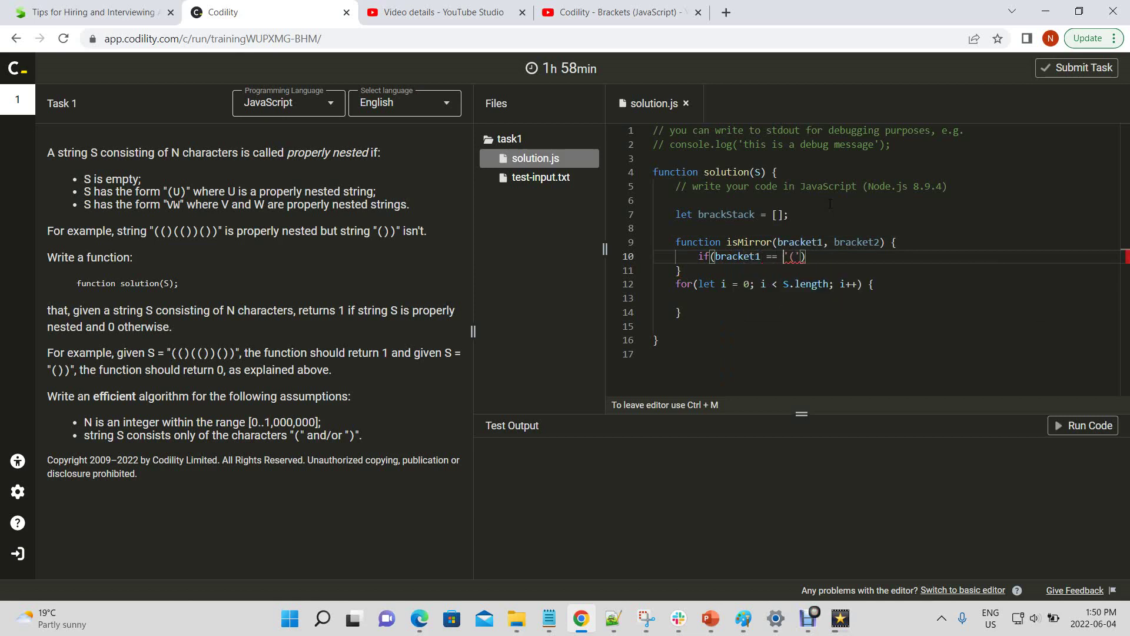
key(Right)
key(Right)
key(Right)
text(&& )
text(bra)
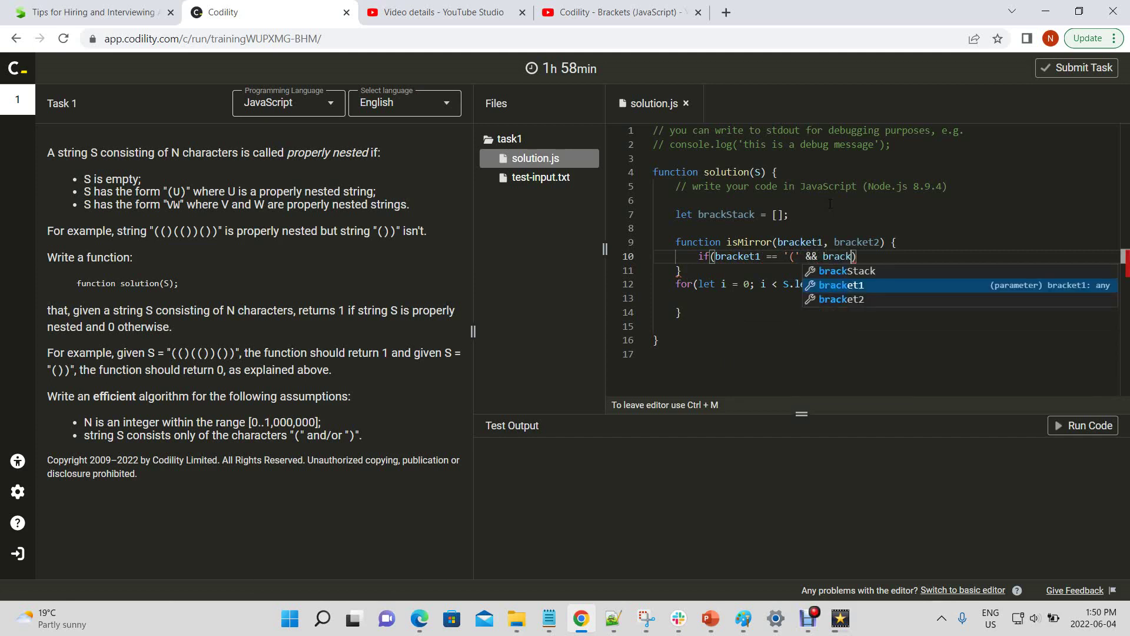
key(Down)
key(Return)
text(==)
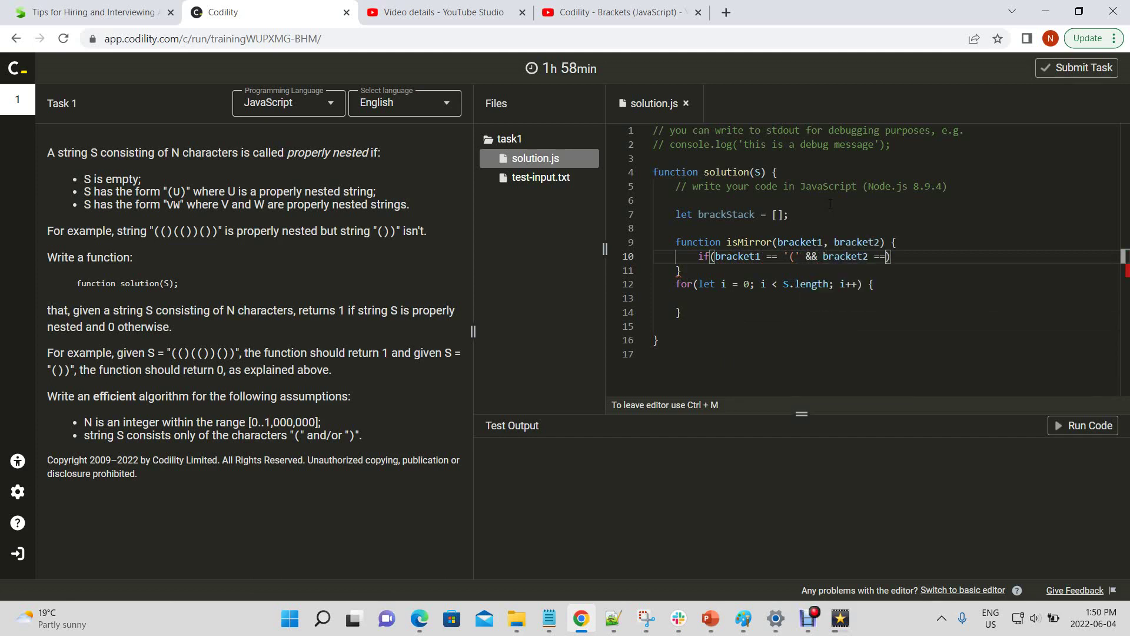
text( ')')
text() re)
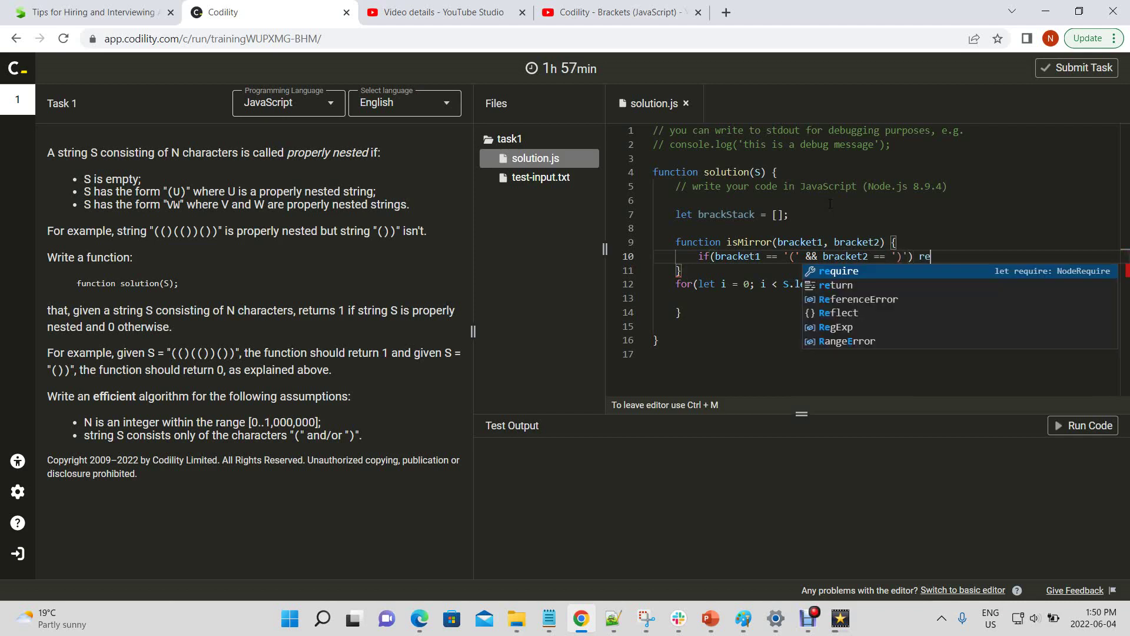
text(turn true;)
key(Return)
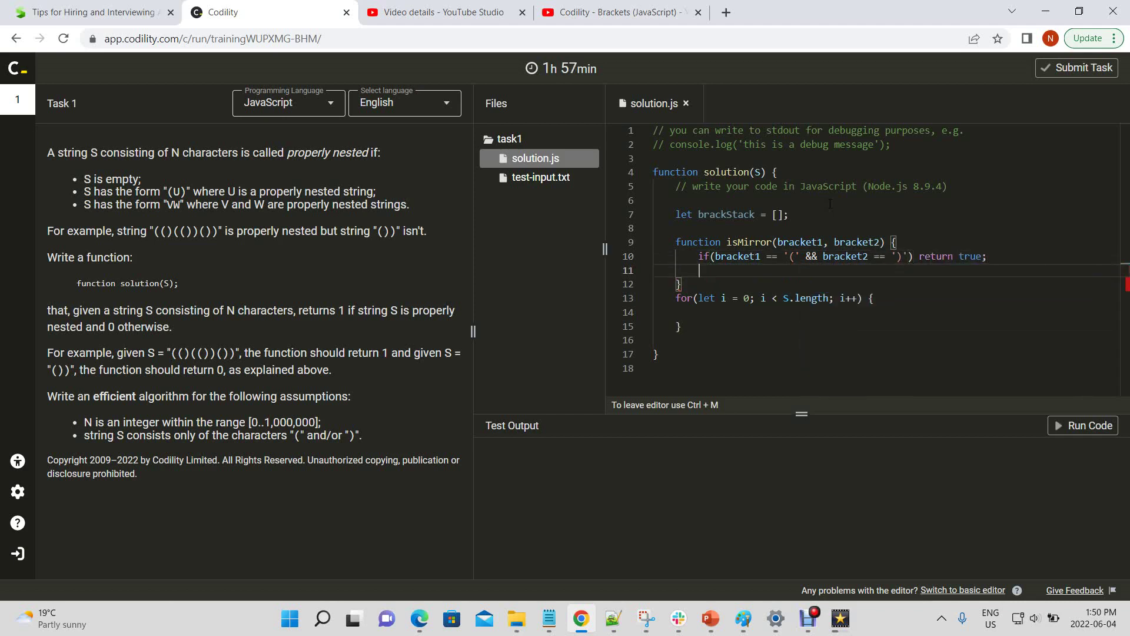
text(return fal)
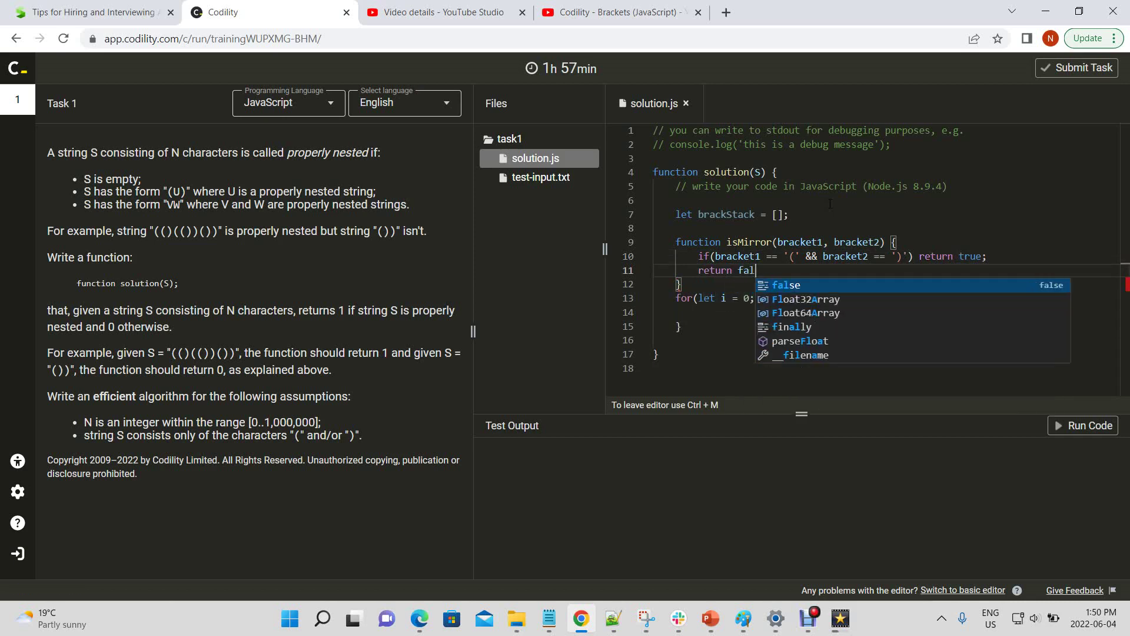
text(se;)
Add a blank line after the isMirror helper and return above brackStack
key(Down)
key(Return)
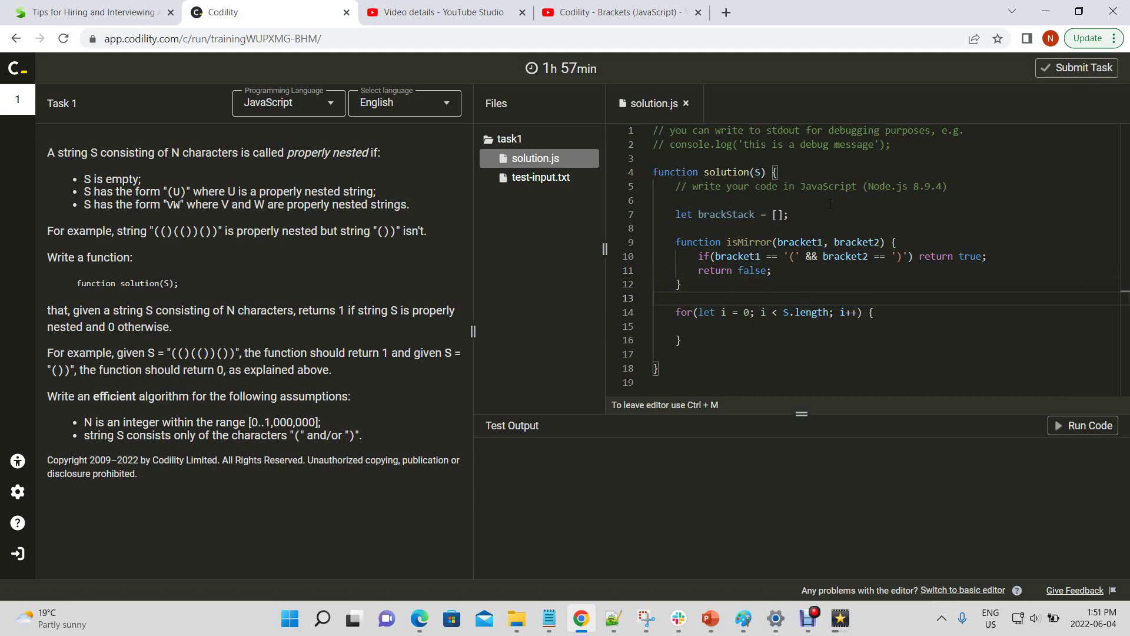
key(Down)
key(Down)
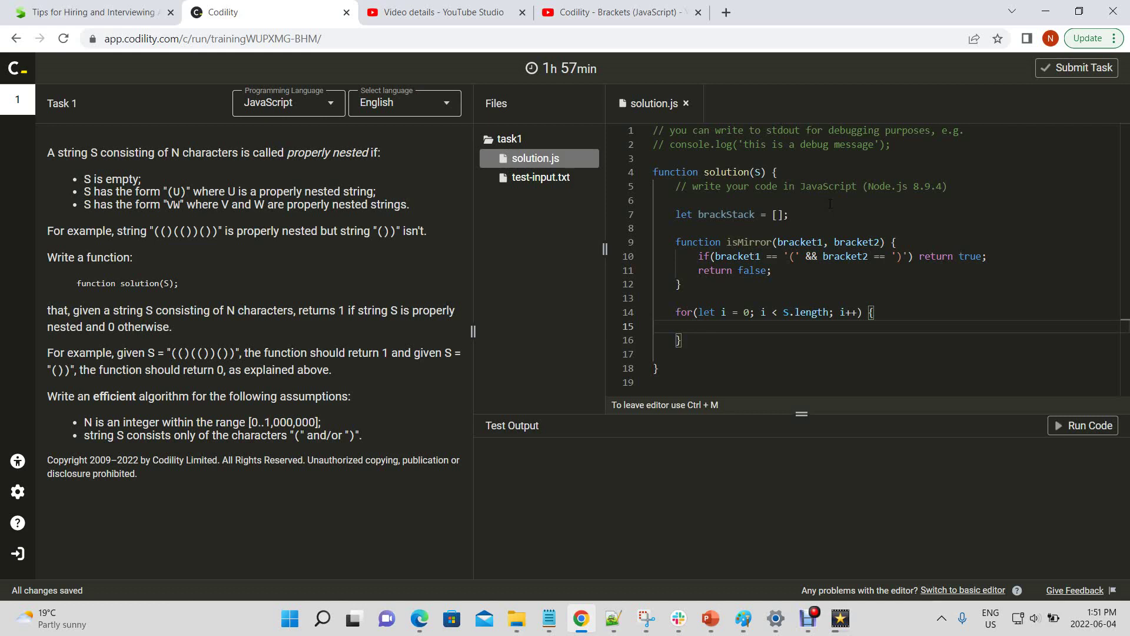
key(Up)
key(Up)
Delete the blank line above brackStack, then begin 'let cur' inside the loop body
key(Up)
key(Up)
key(Up)
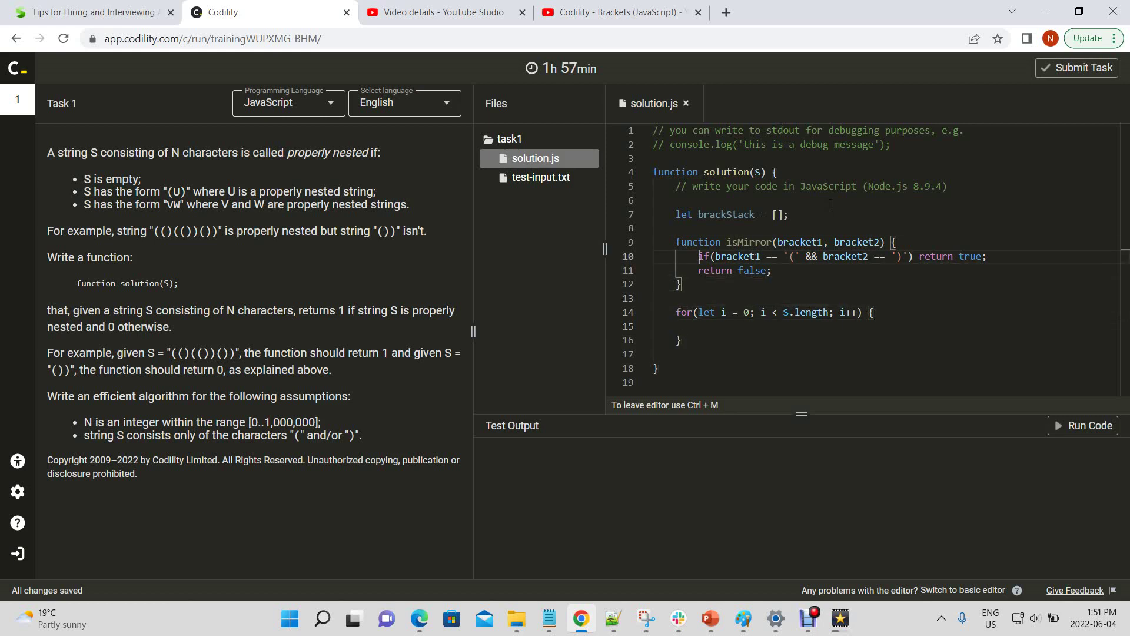
key(Up)
key(Up)
key(Up)
key(Delete)
key(Down)
key(Down)
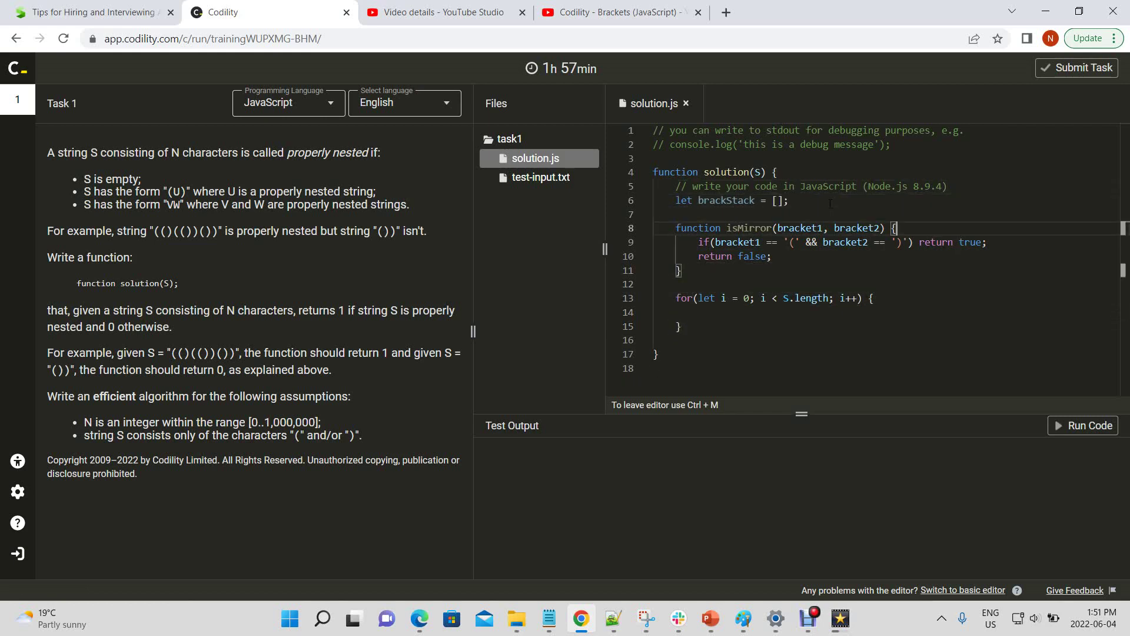
key(Down)
key(Down)
key(Down)
key(Down)
key(Down)
key(Down)
key(End)
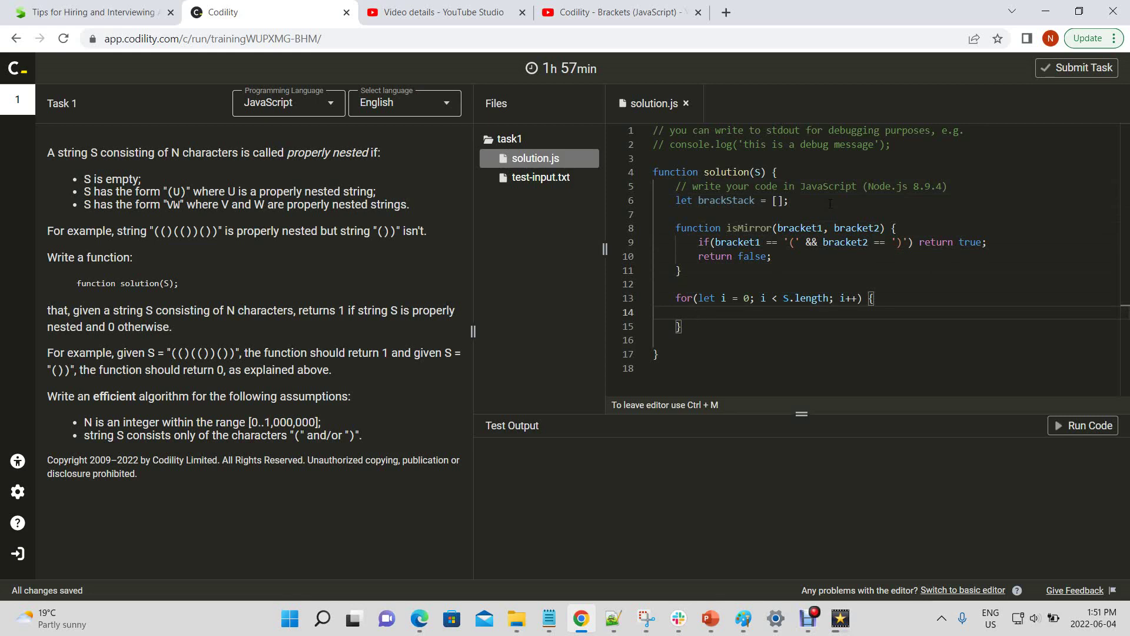
text(let cur)
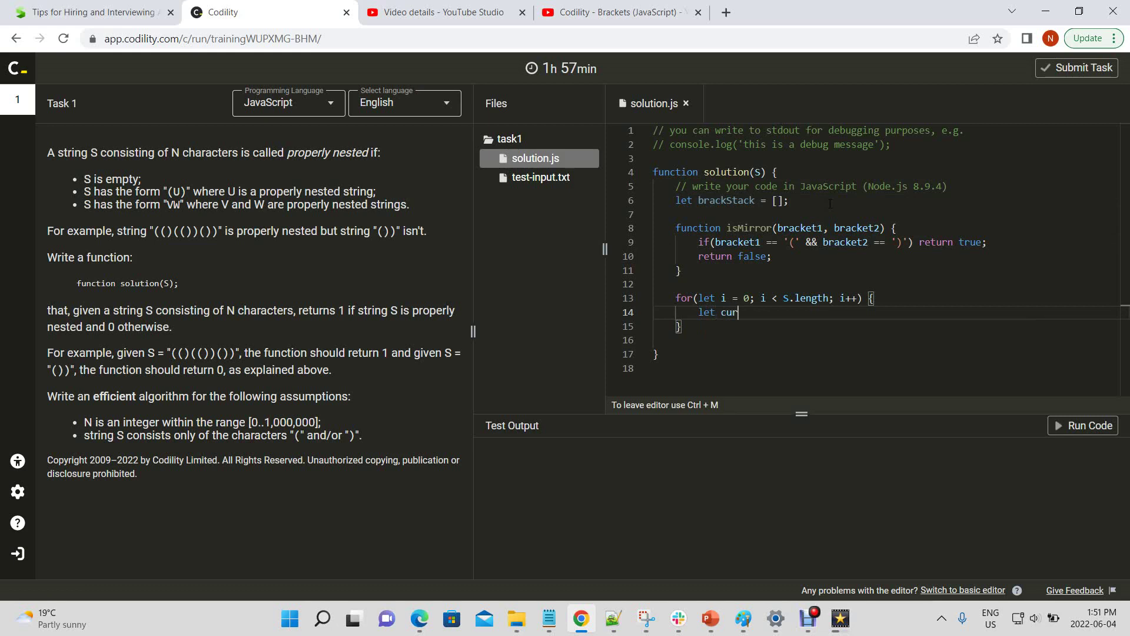
text(Char = )
text(S)
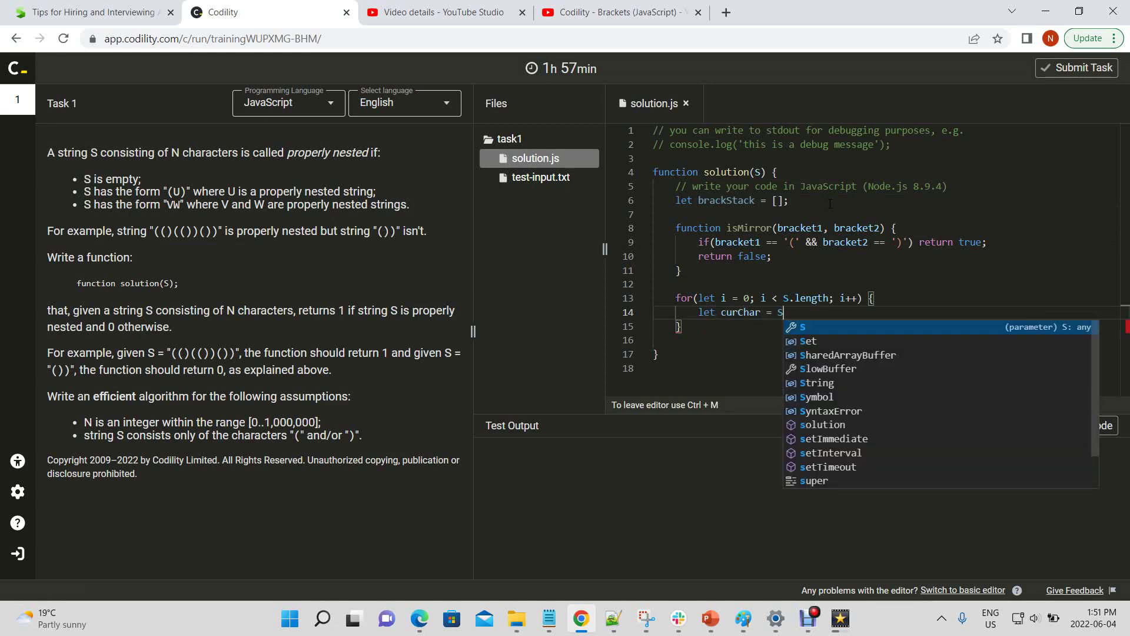
text([i])
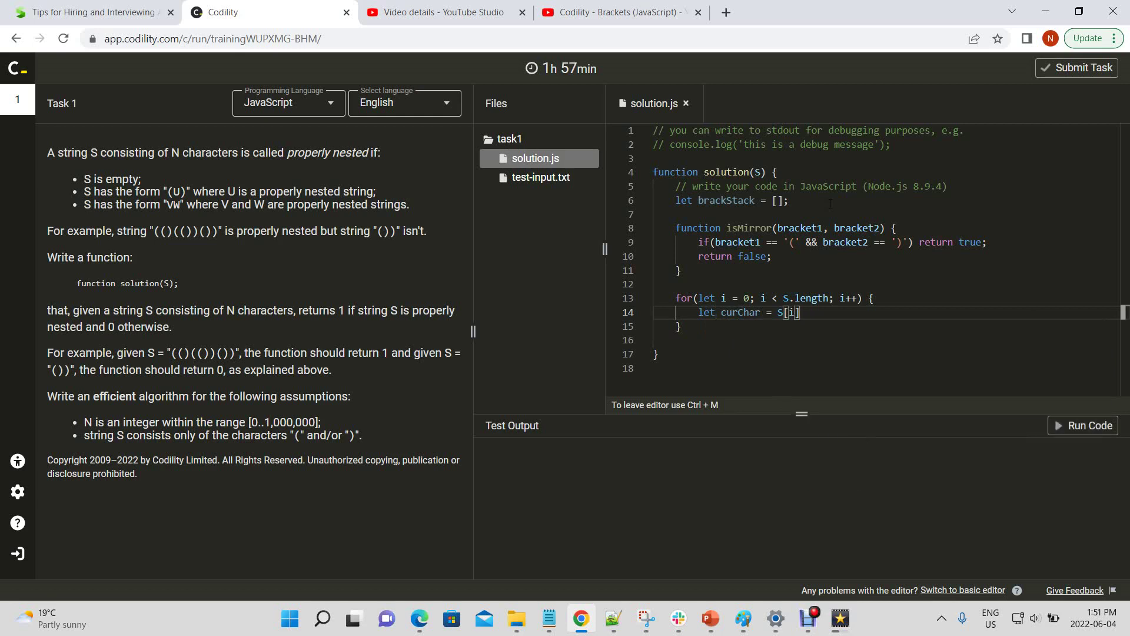
text(;)
Finish 'curChar = S[i]' and start an if statement on the next line
key(Return)
key(Return)
text(if)
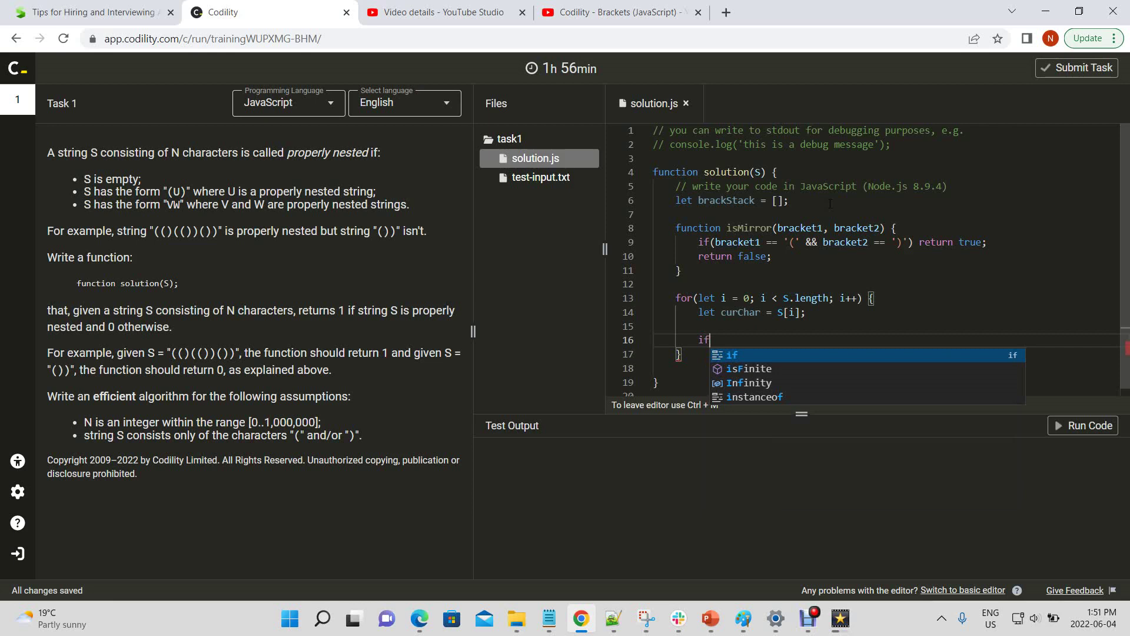
text(()
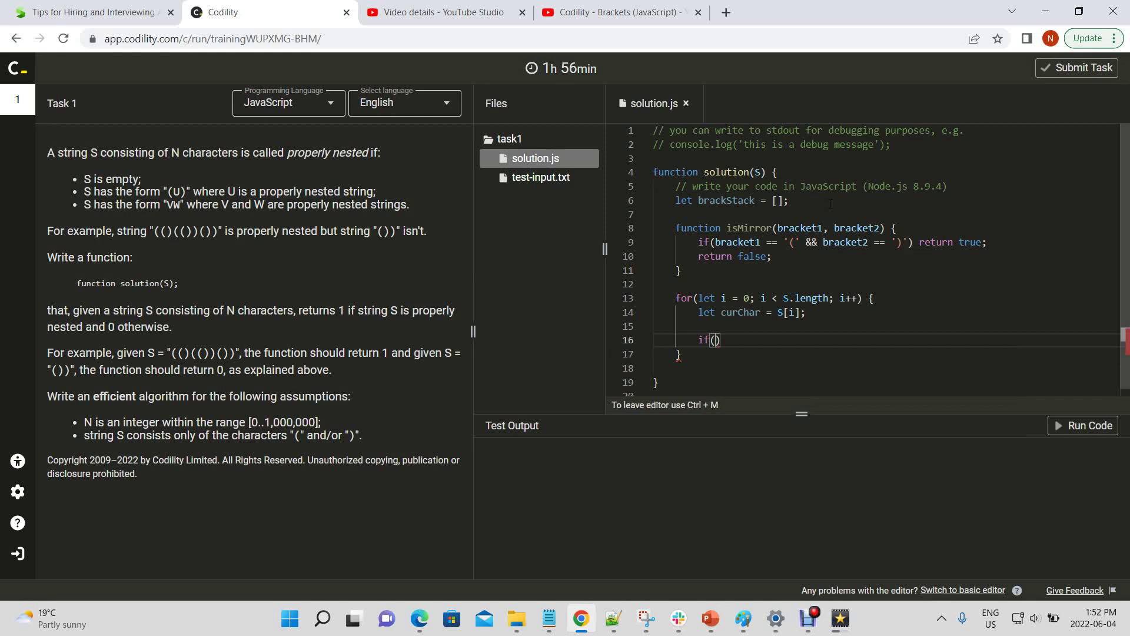
text(curChar)
text( =)
text(= ')
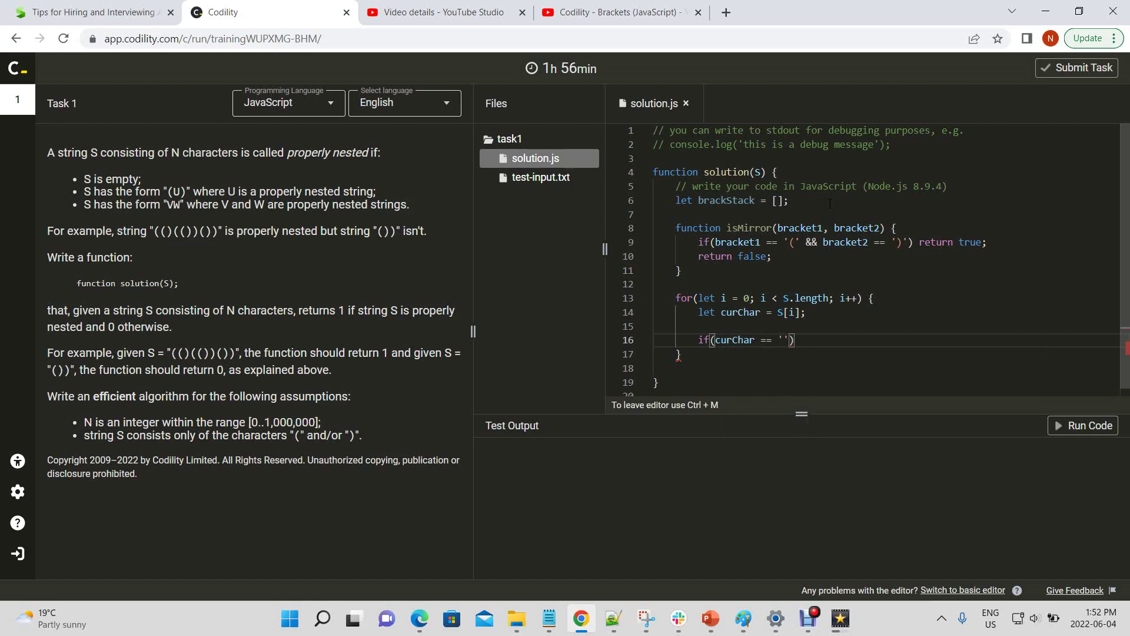
text(()
Add 'if(curChar == ')' && brackStack.length == 0) { return 0; }' followed by blank lines
key(shift+Left)
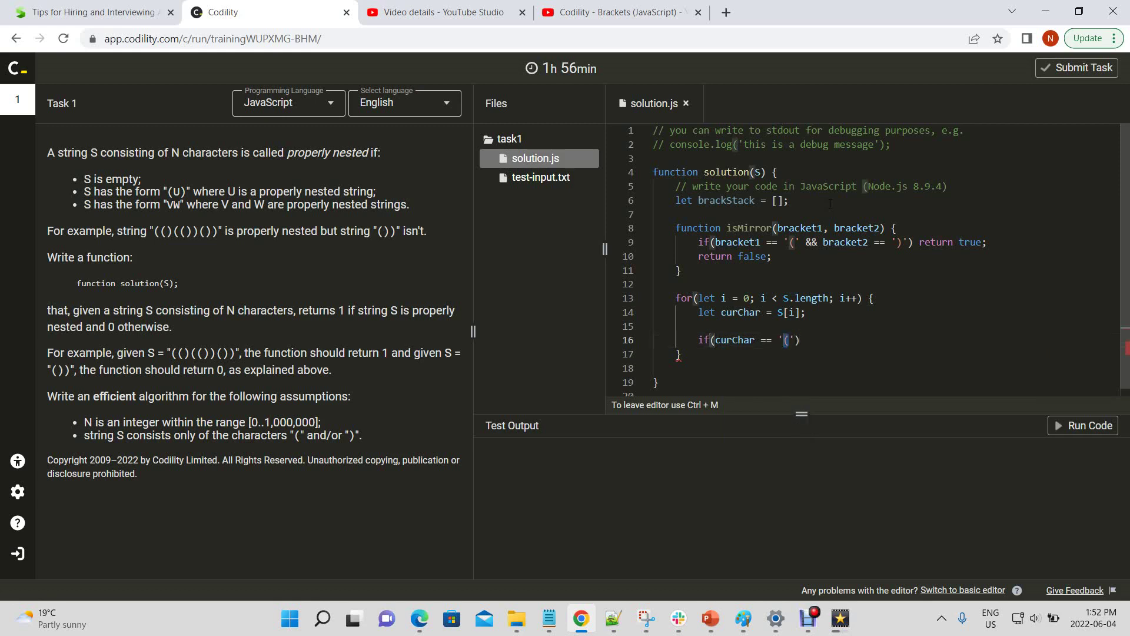
text())
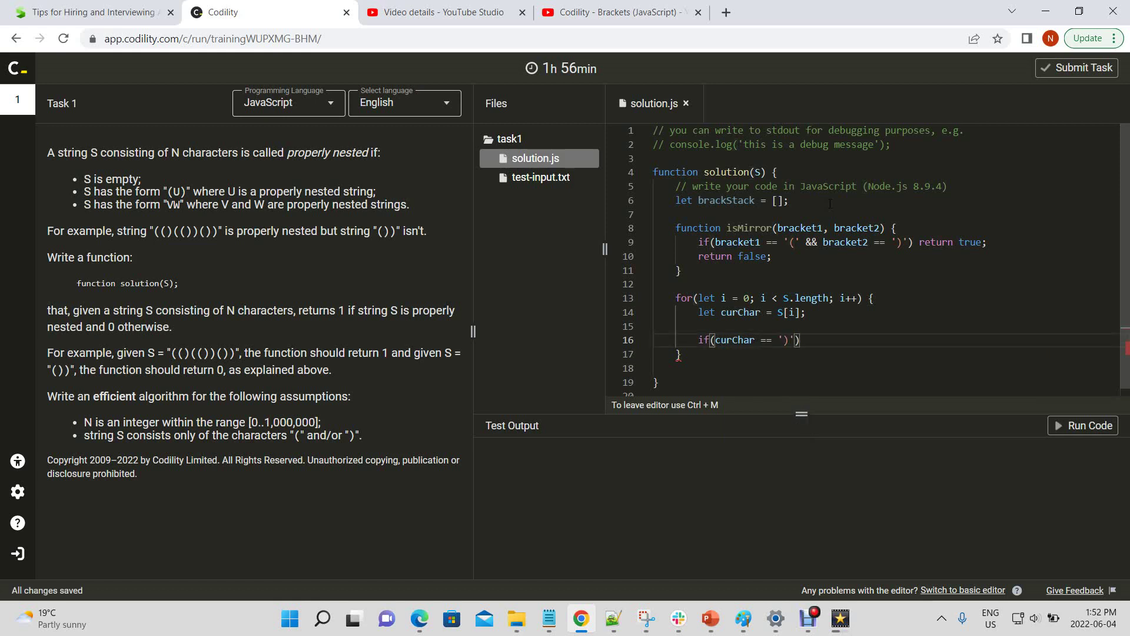
key(Right)
text(&& )
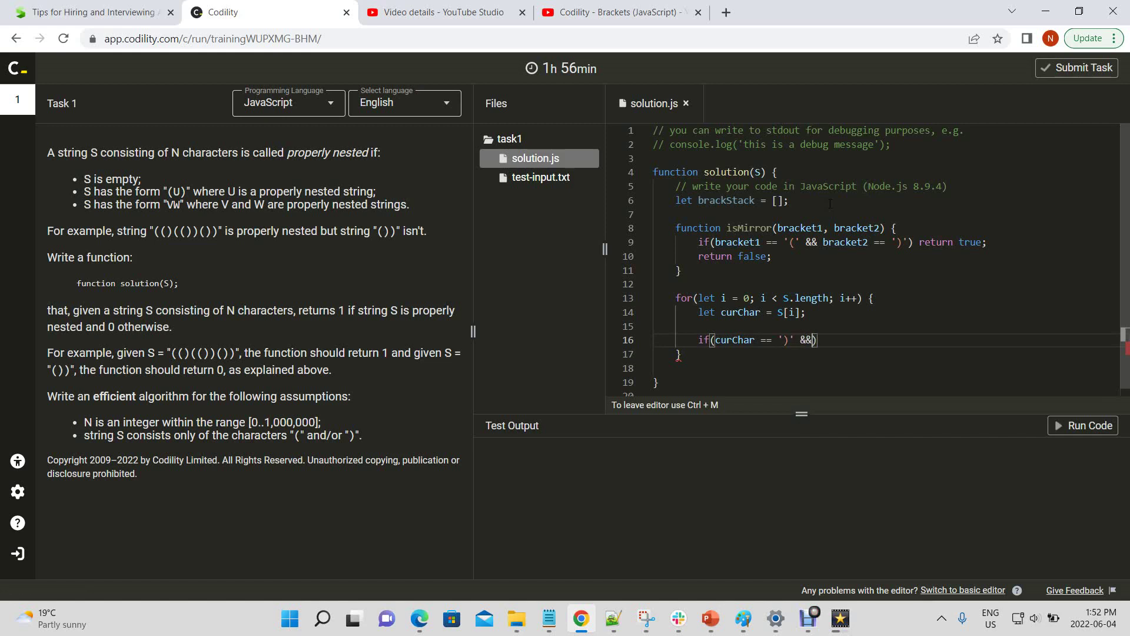
text(brack)
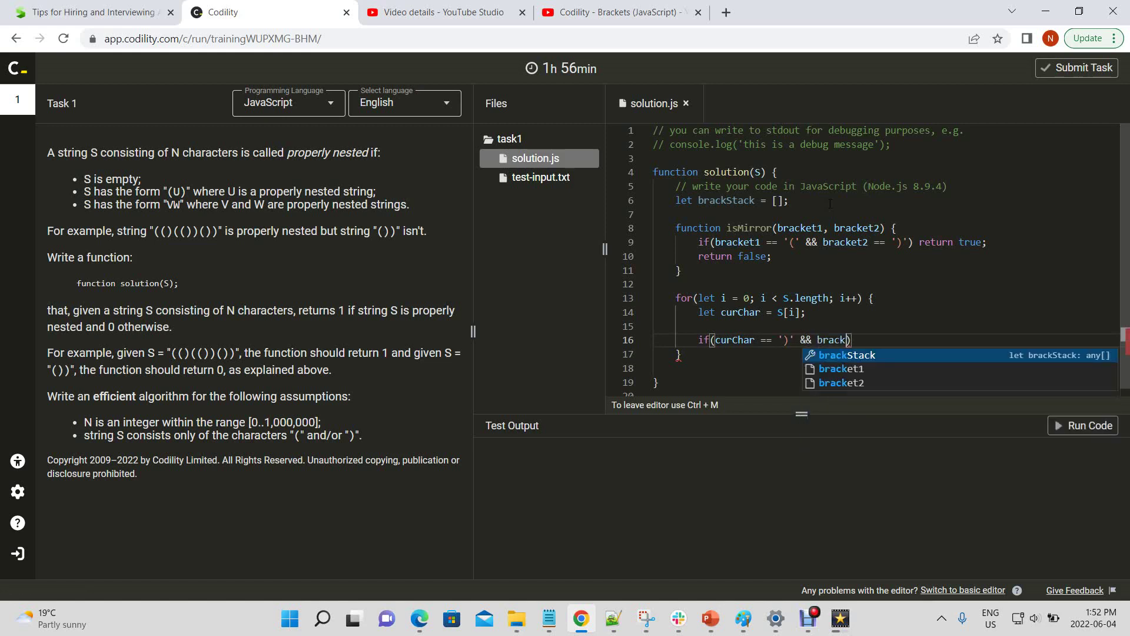
key(Return)
text(.length)
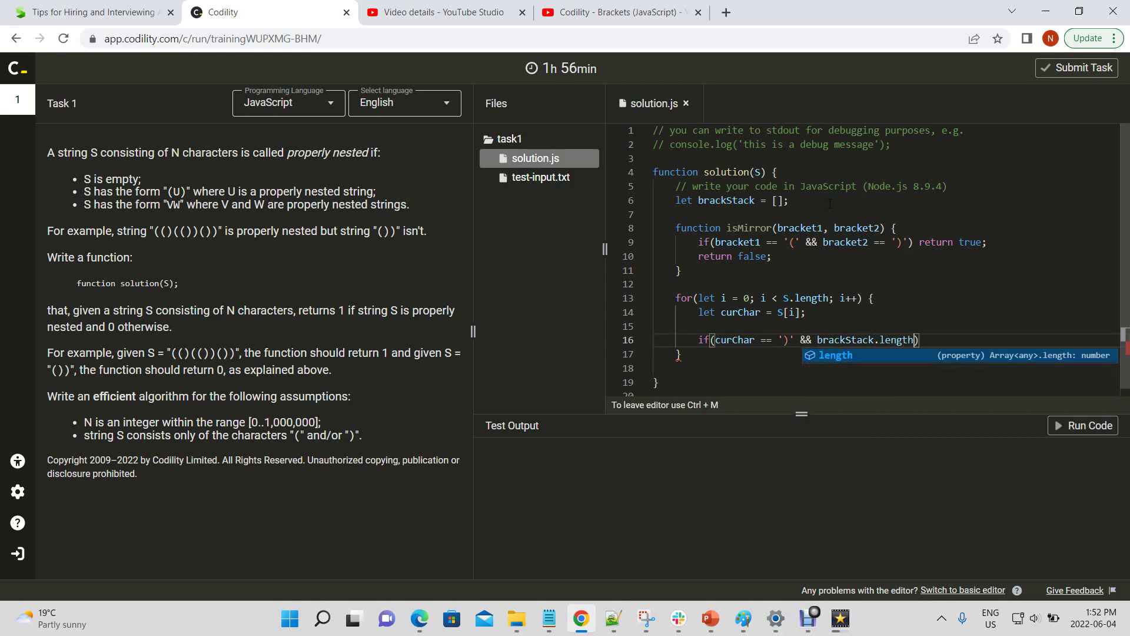
text( == 0))
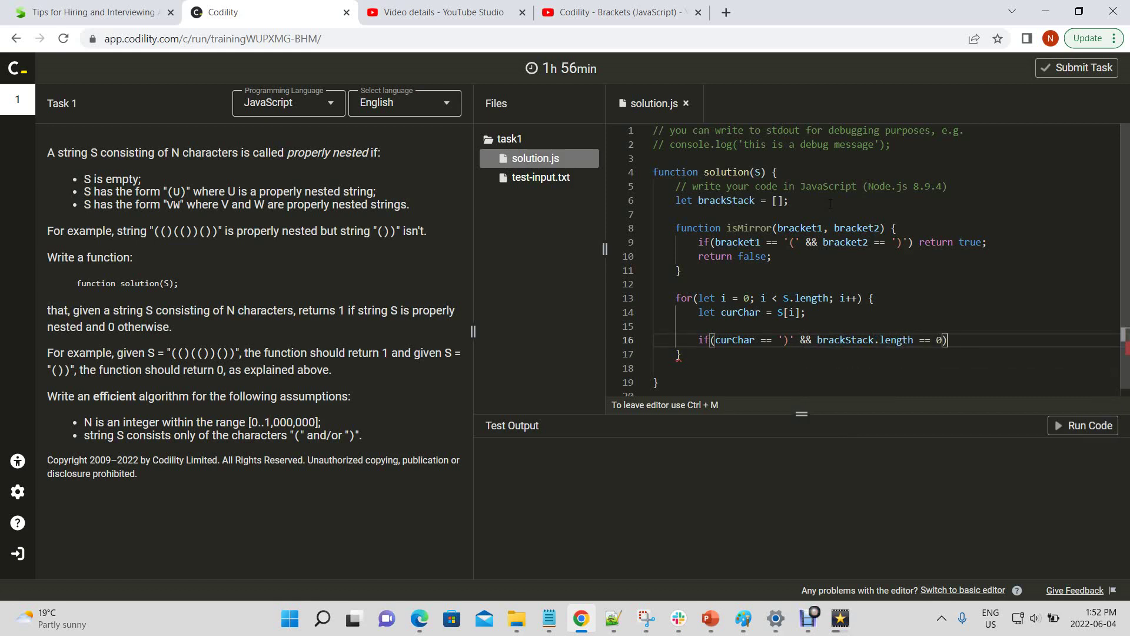
text( {)
key(Return)
text(reu)
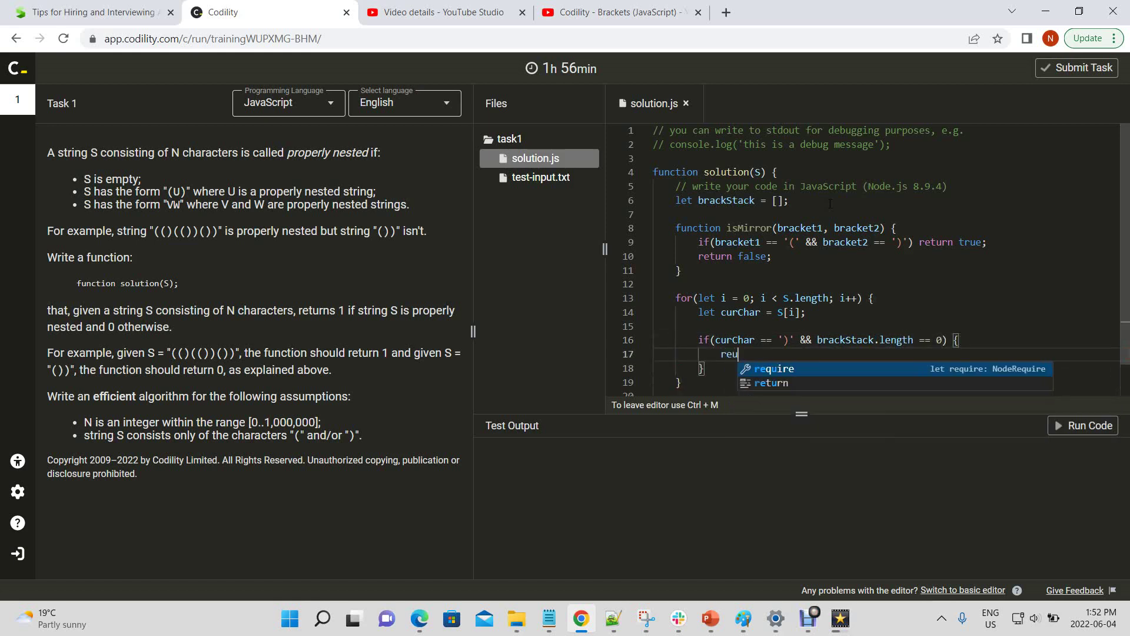
text(tn)
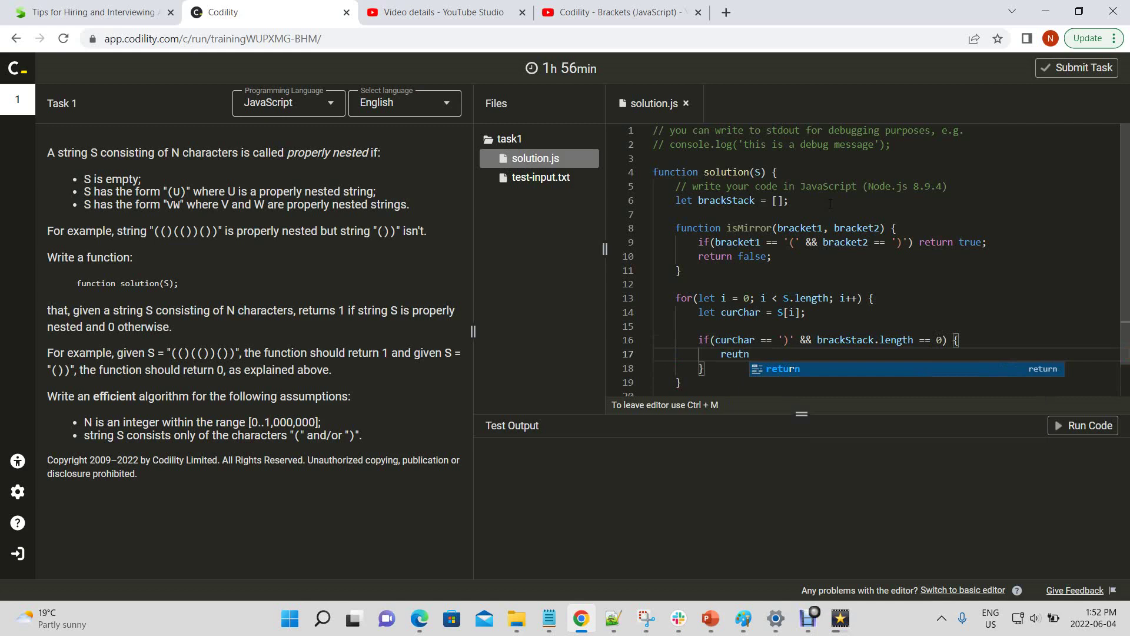
key(BackSpace)
key(BackSpace)
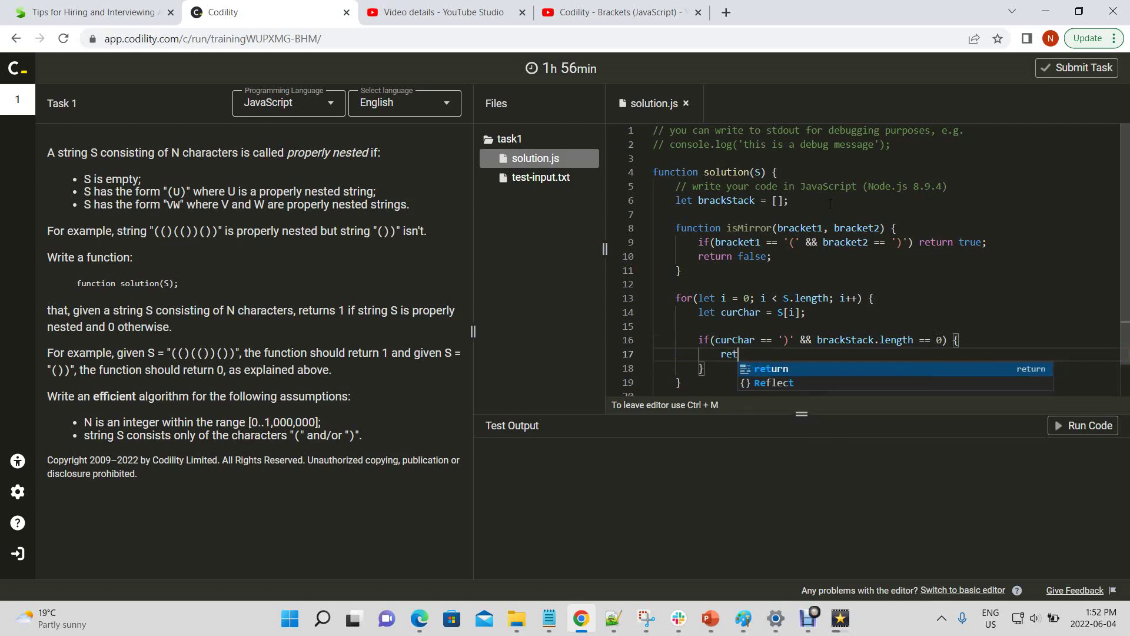
key(BackSpace)
text(turn 0;)
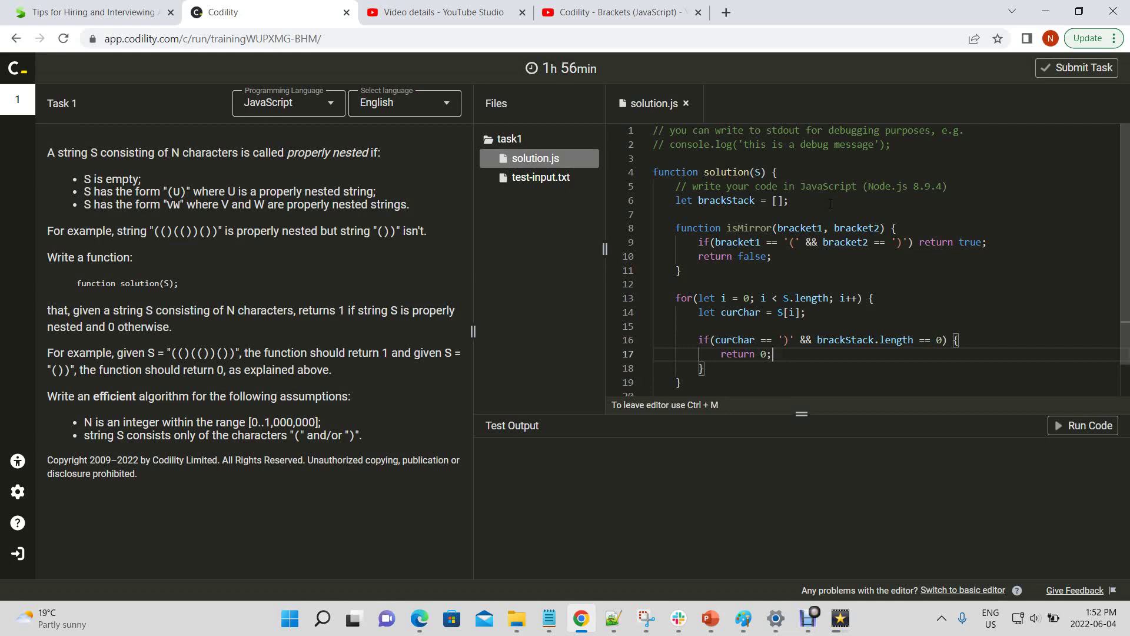
key(Down)
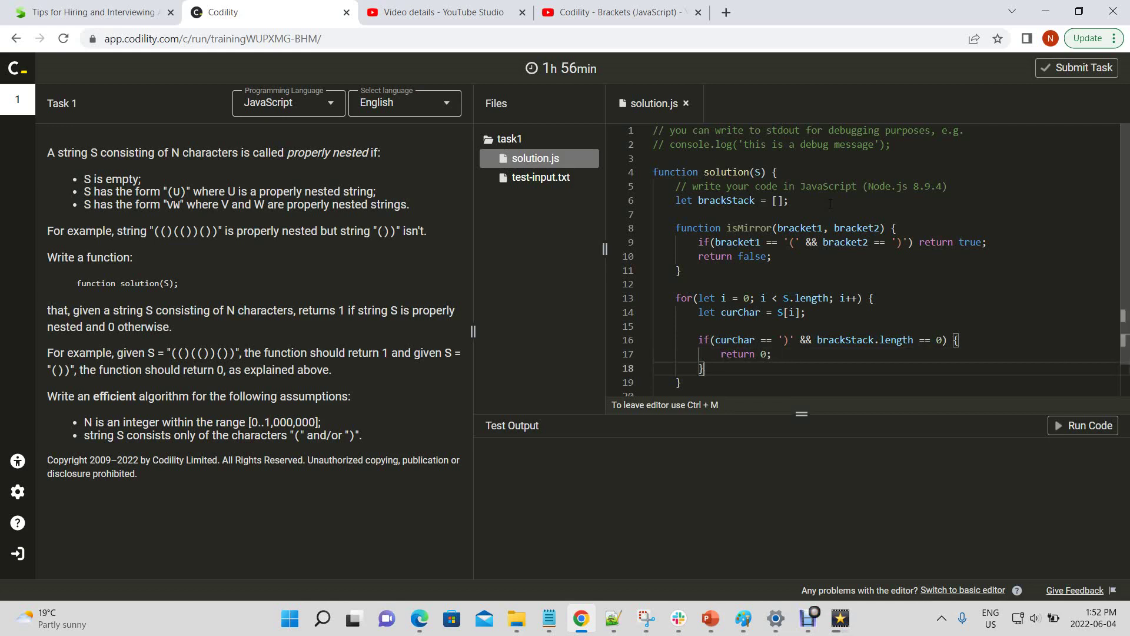
key(Return)
key(Return)
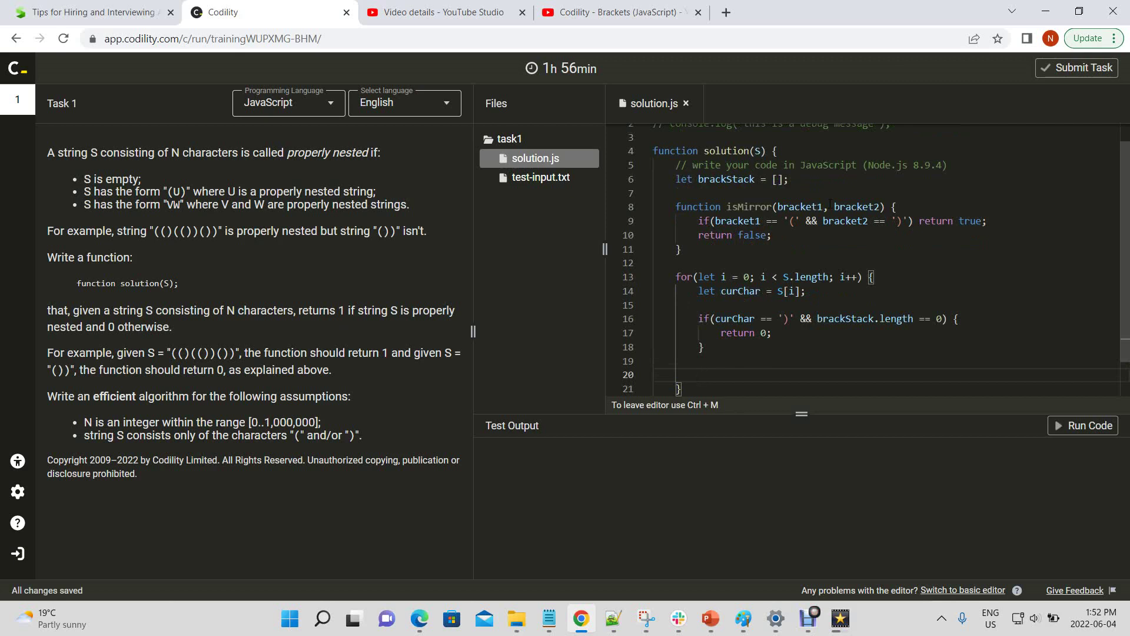
key(Up)
key(Up)
key(Up)
key(Up)
key(Up)
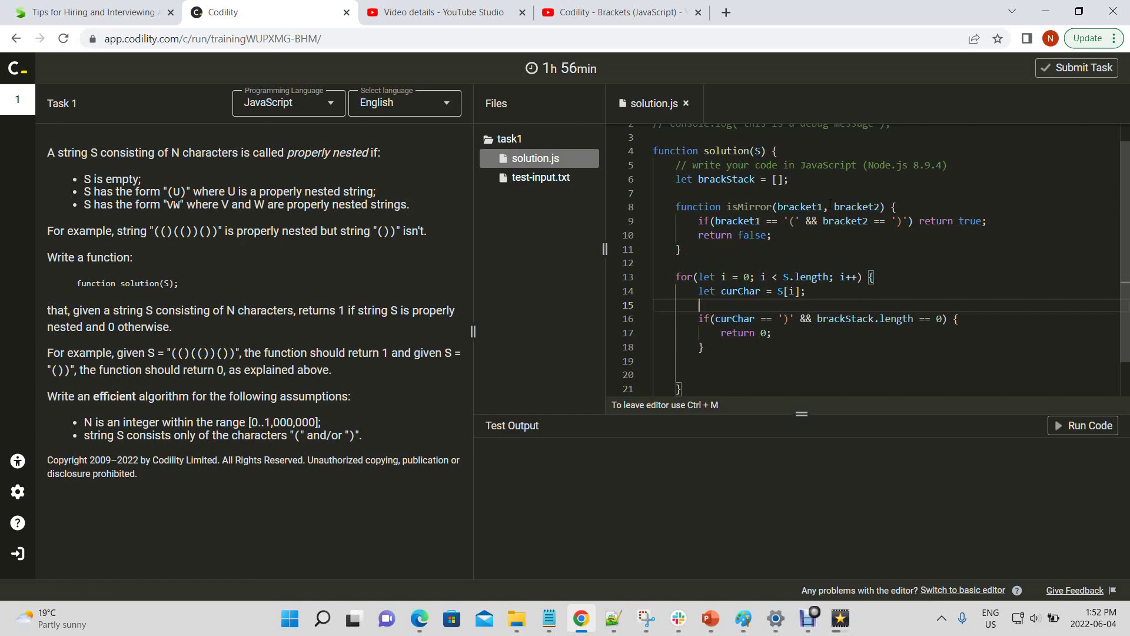
text(let top )
text(= S)
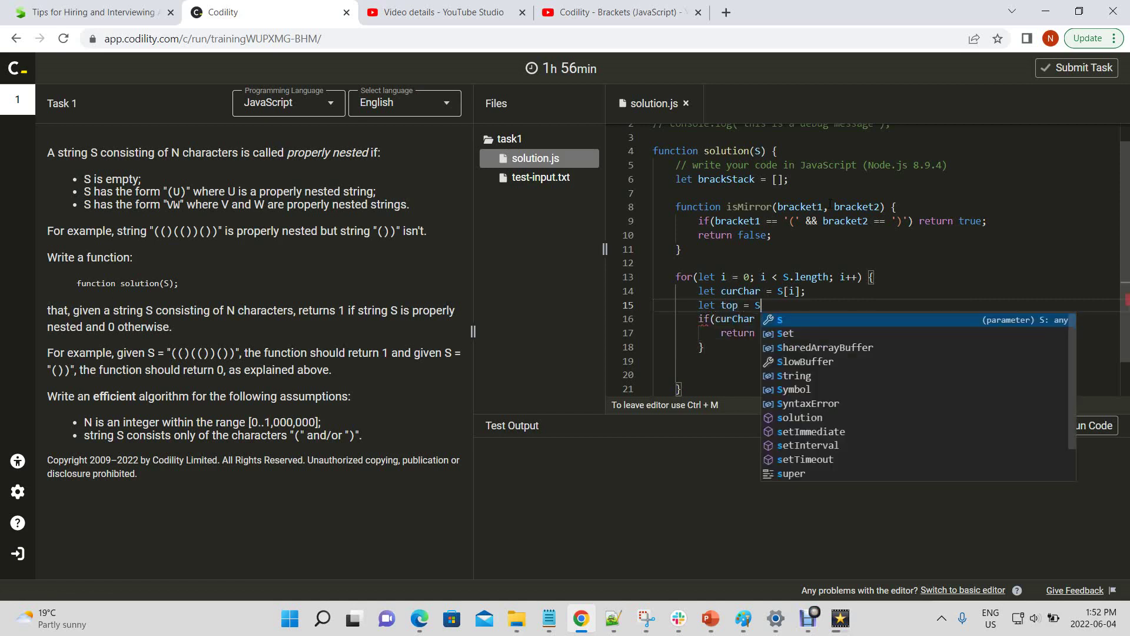
text([S.)
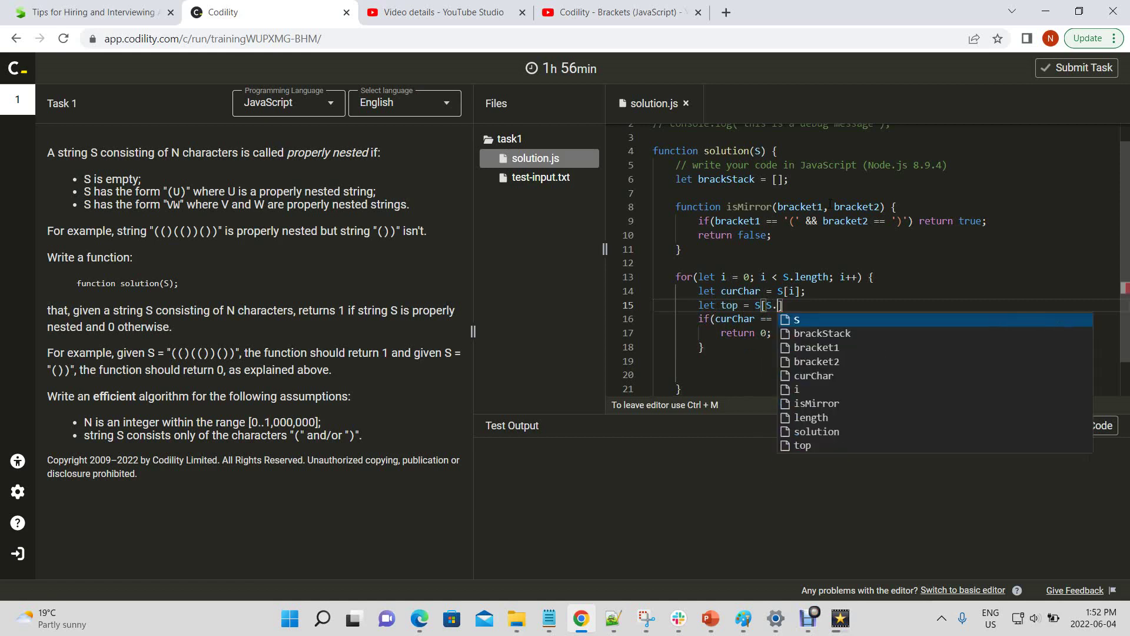
text(length-1)
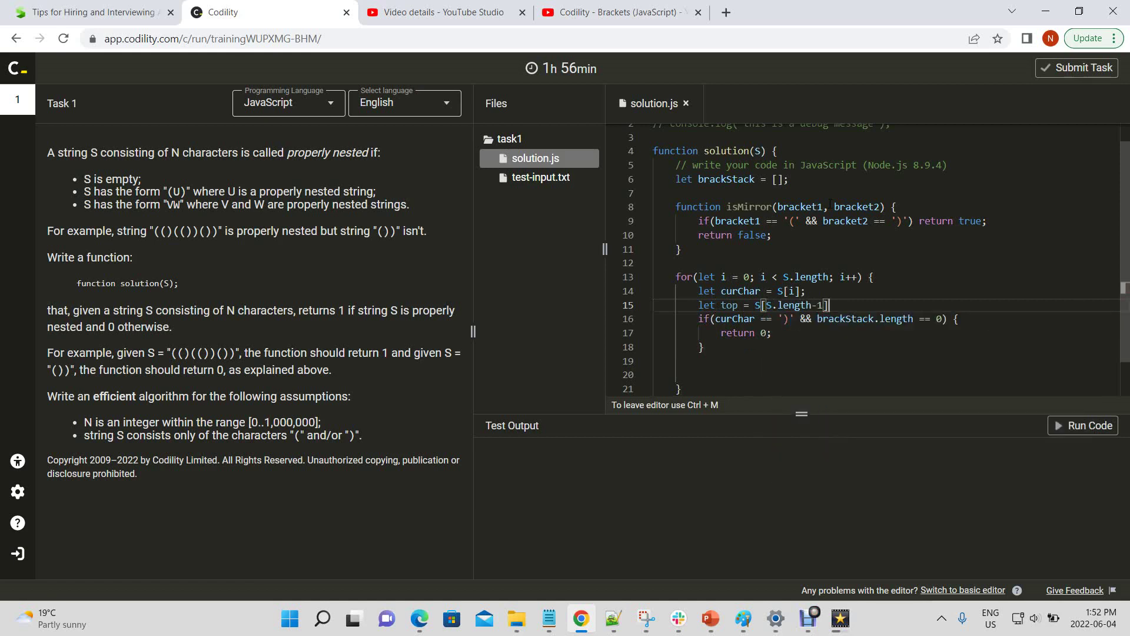
text(];)
Declare 'let top = S[S.length-1];' after curChar and add a blank line below the if block
key(Down)
key(Down)
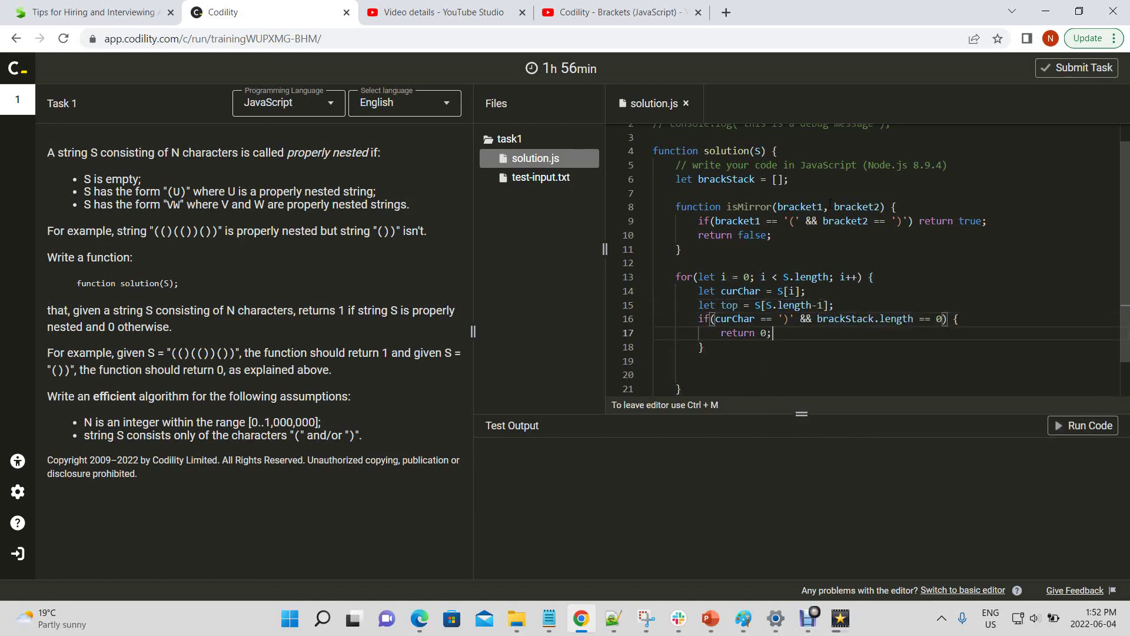
key(Down)
key(Return)
key(Return)
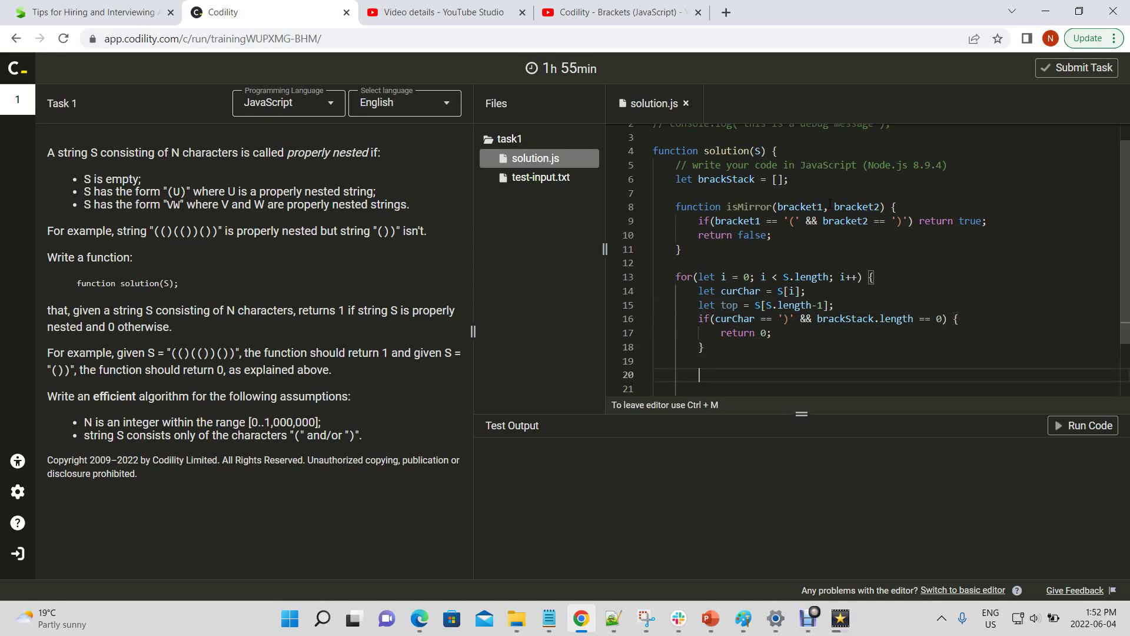
text(if)
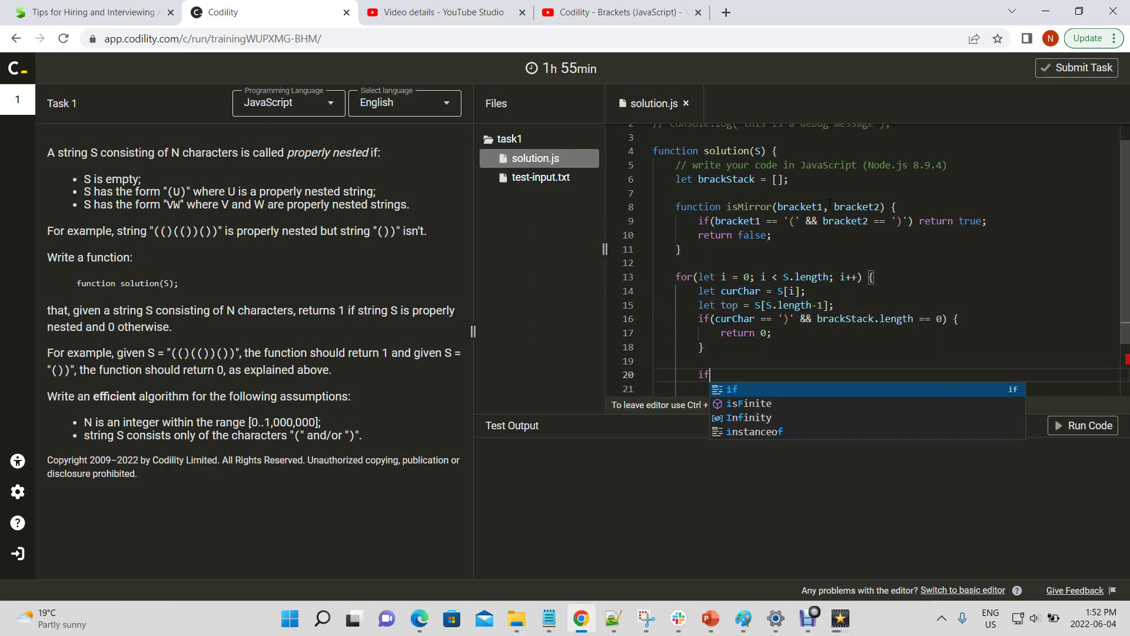
text(()
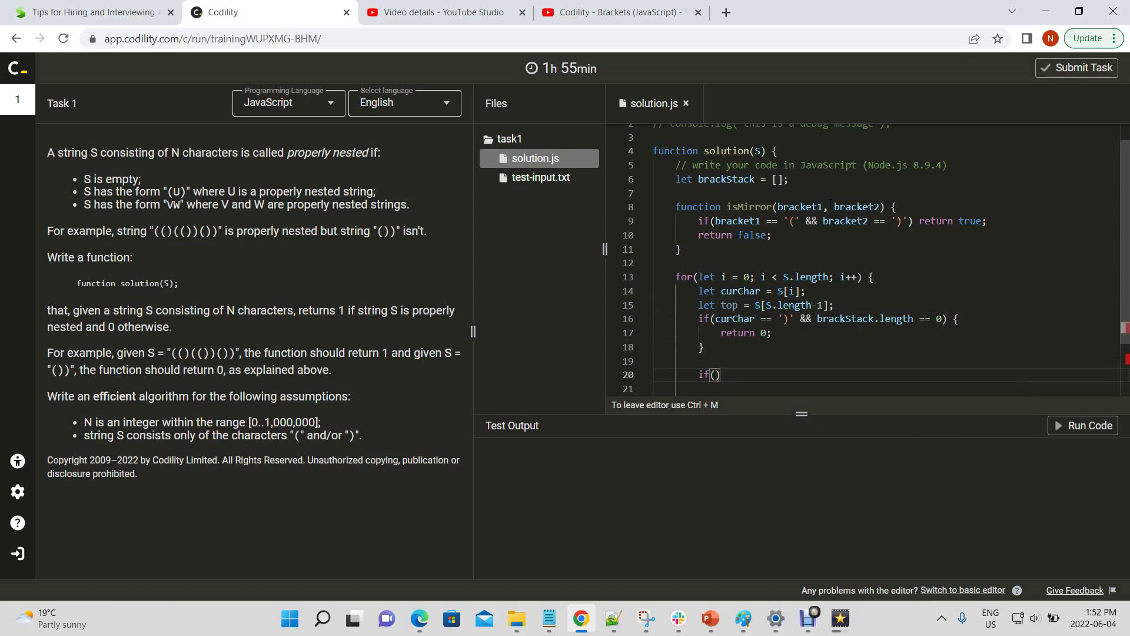
text(cur)
Write if(isMirror(top, curChar)) { S.pop(); } on line 20, correcting lowercase s to S
key(Tab)
key(Left)
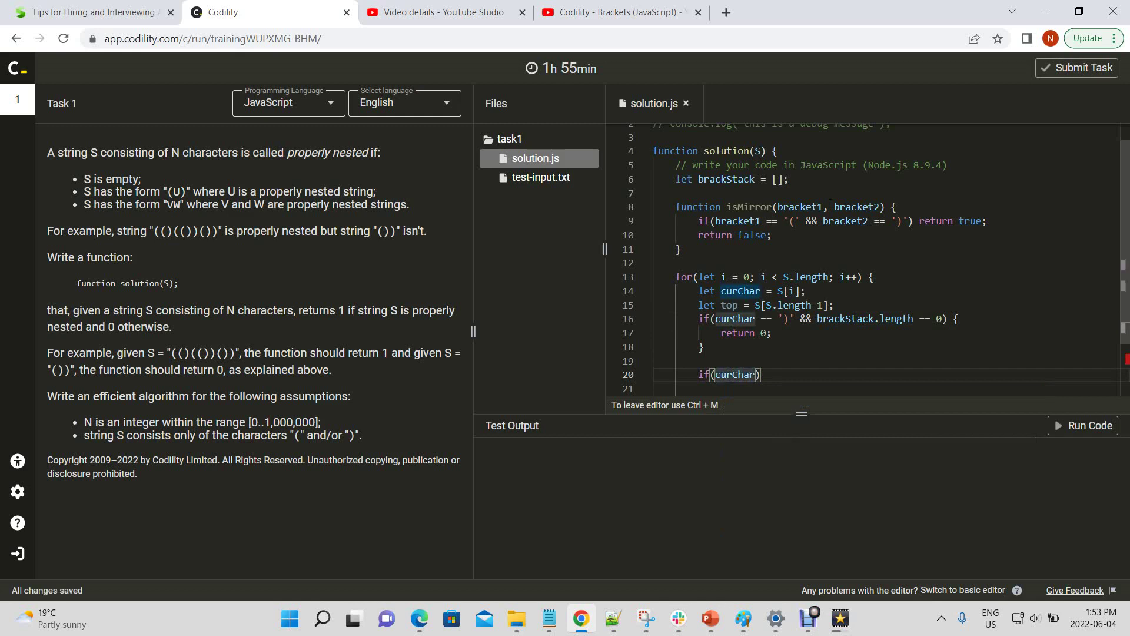
text(isMirror)
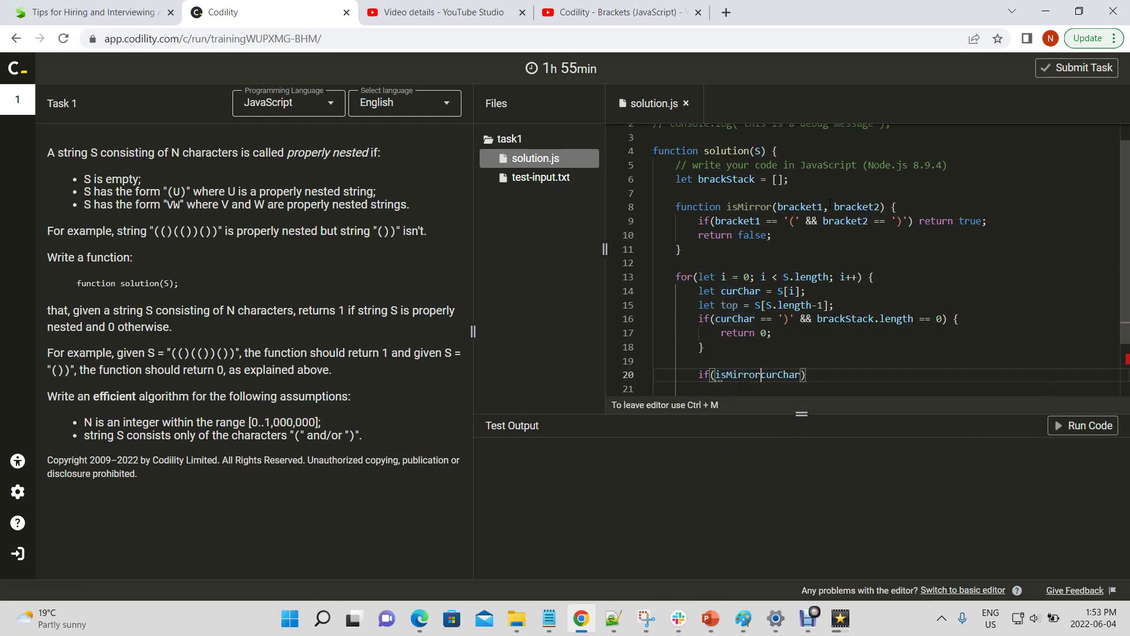
text(()
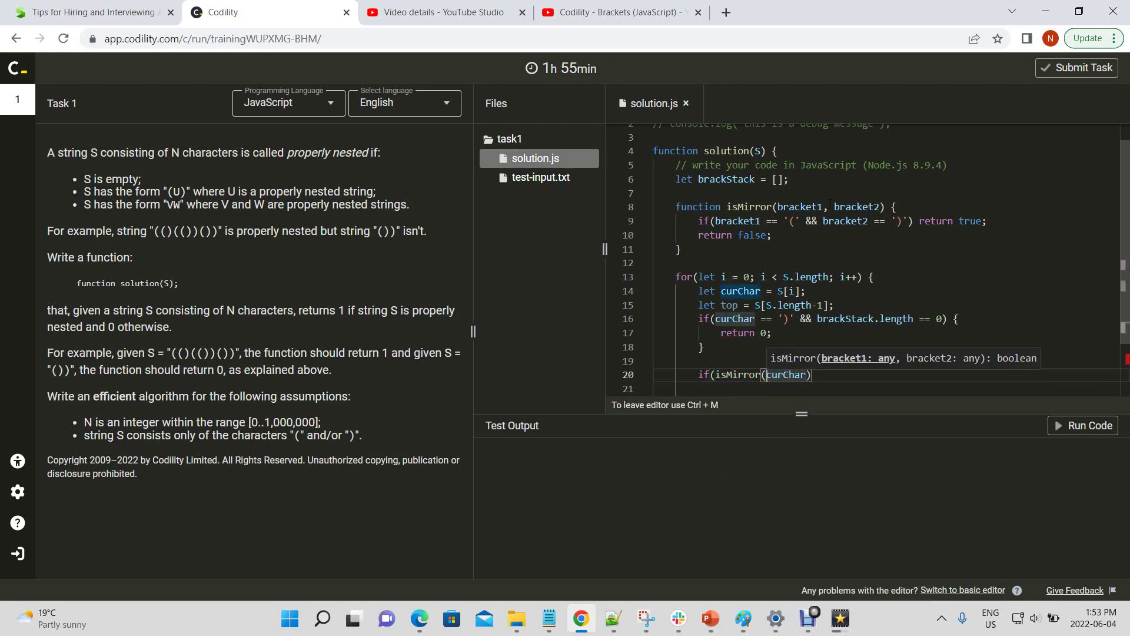
text(top,)
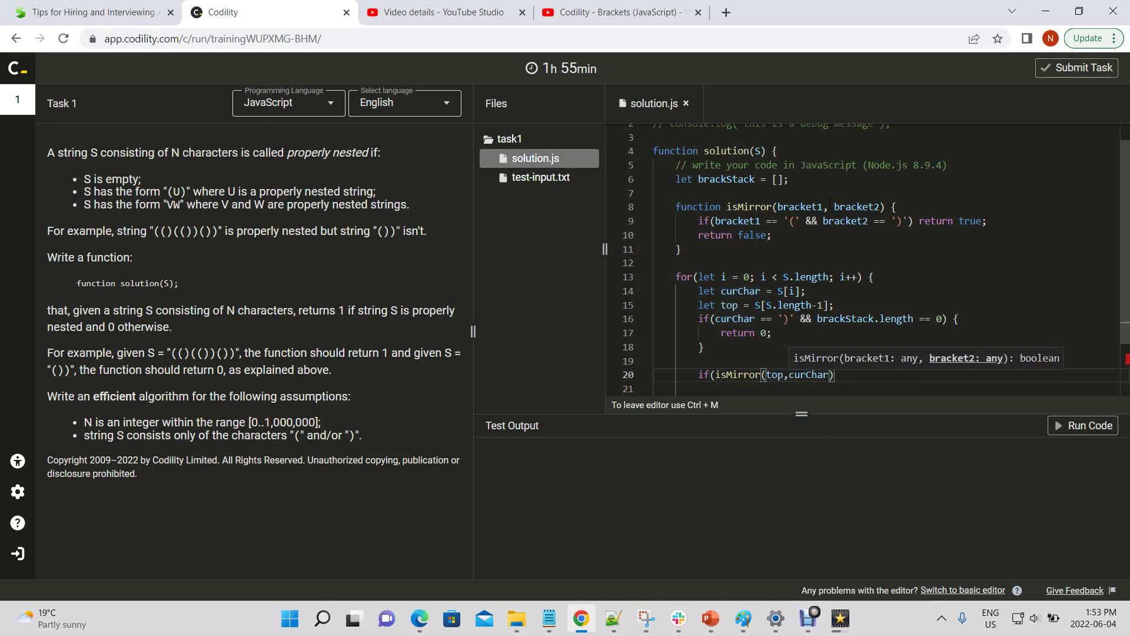
key(End)
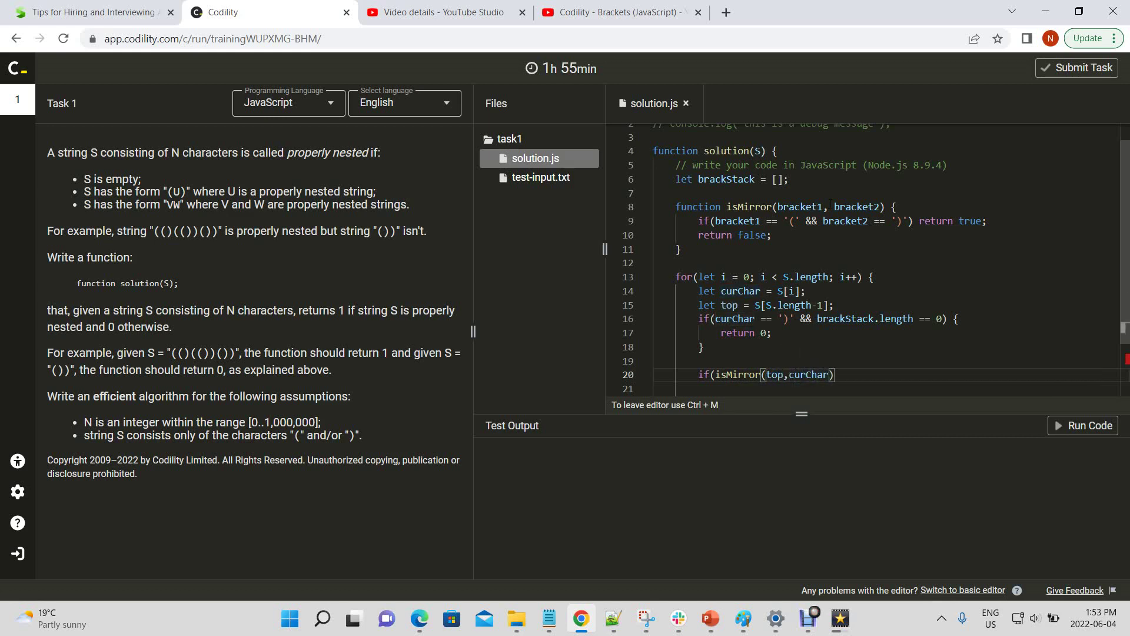
text() {)
key(Return)
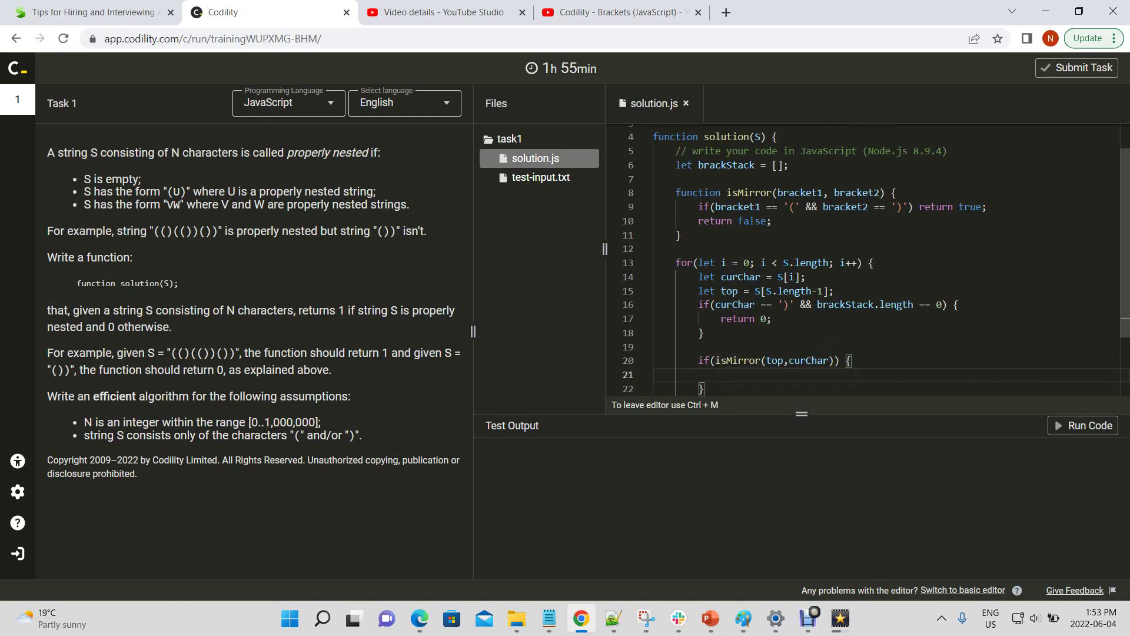
text(s.pop()
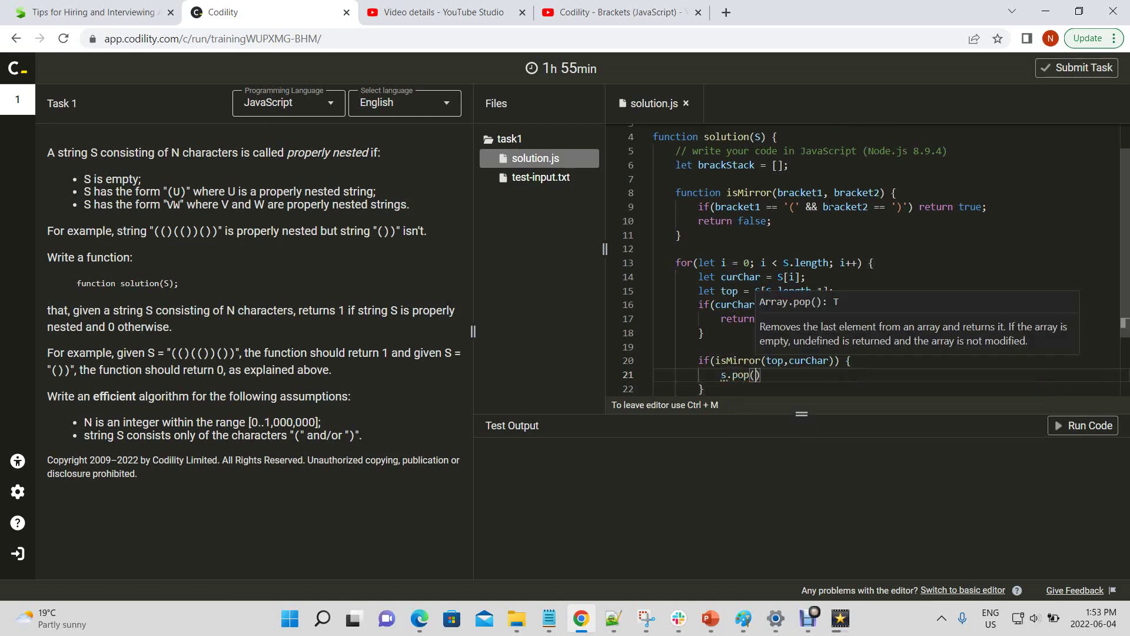
text();)
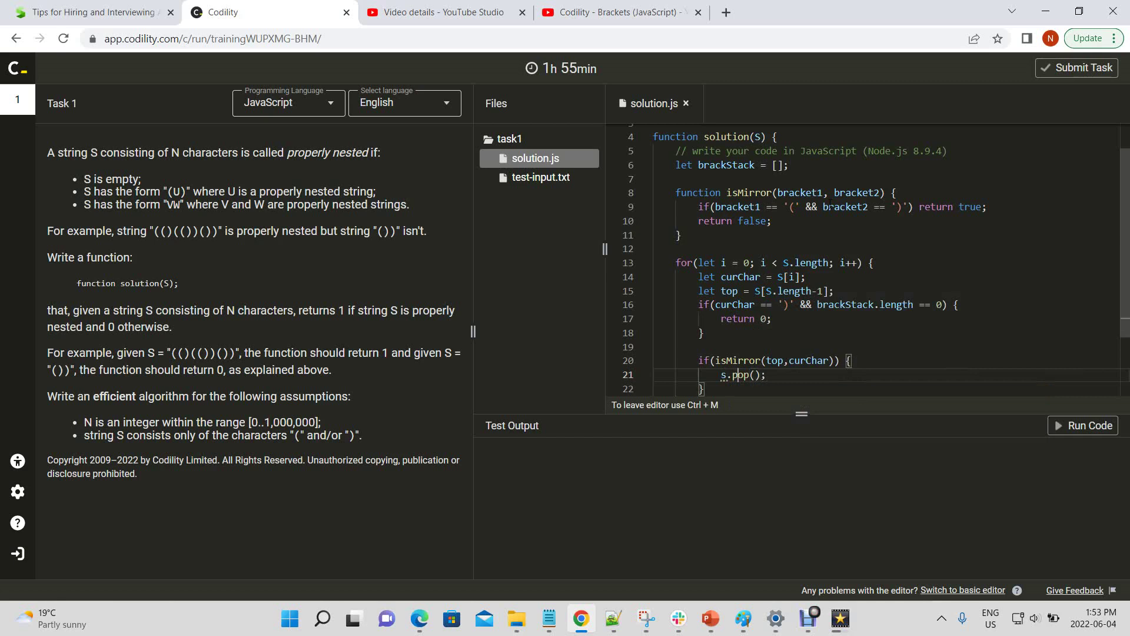
key(Left)
key(Left)
key(Left)
key(BackSpace)
text(S)
key(Escape)
Add indented blank lines after the pop block and below the loop
key(Down)
key(Down)
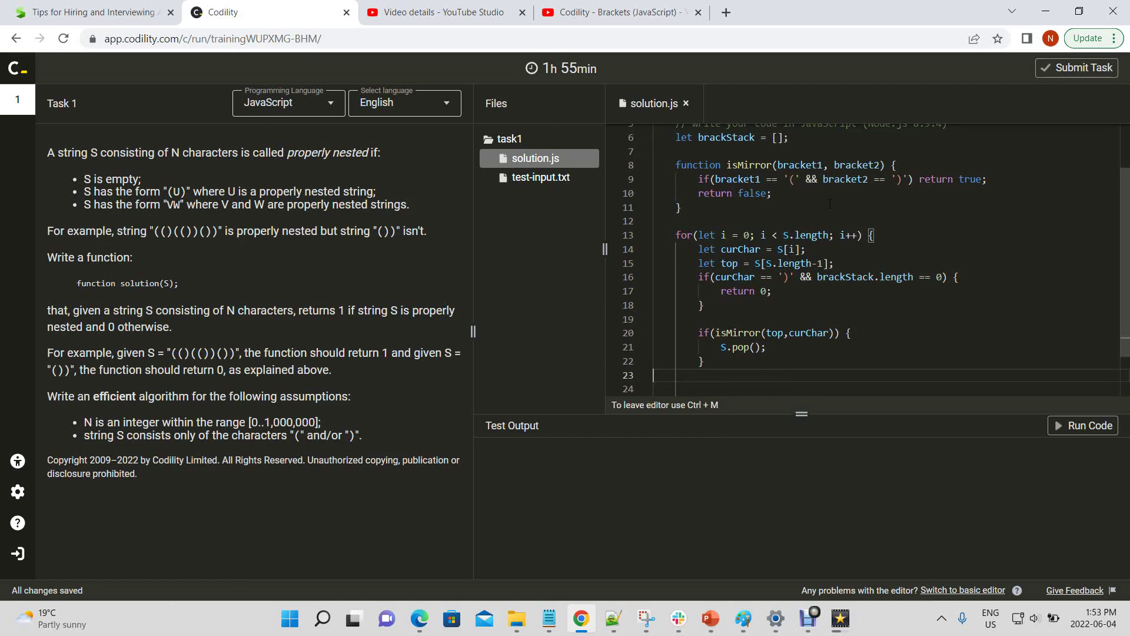
key(Down)
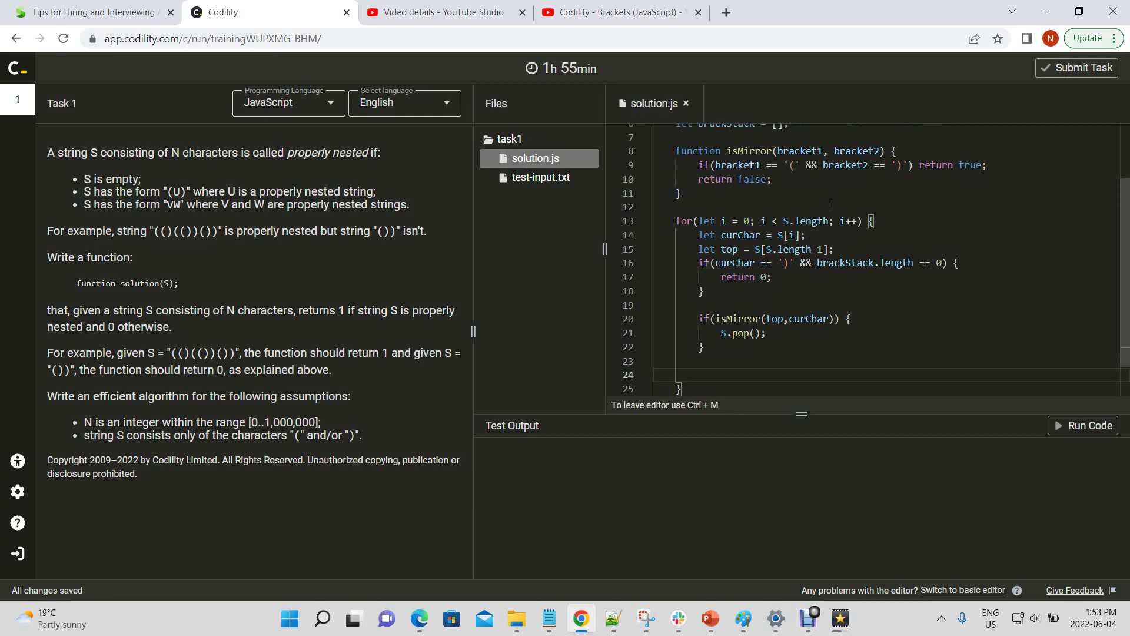
key(Tab)
key(Tab)
key(Down)
key(Return)
key(Return)
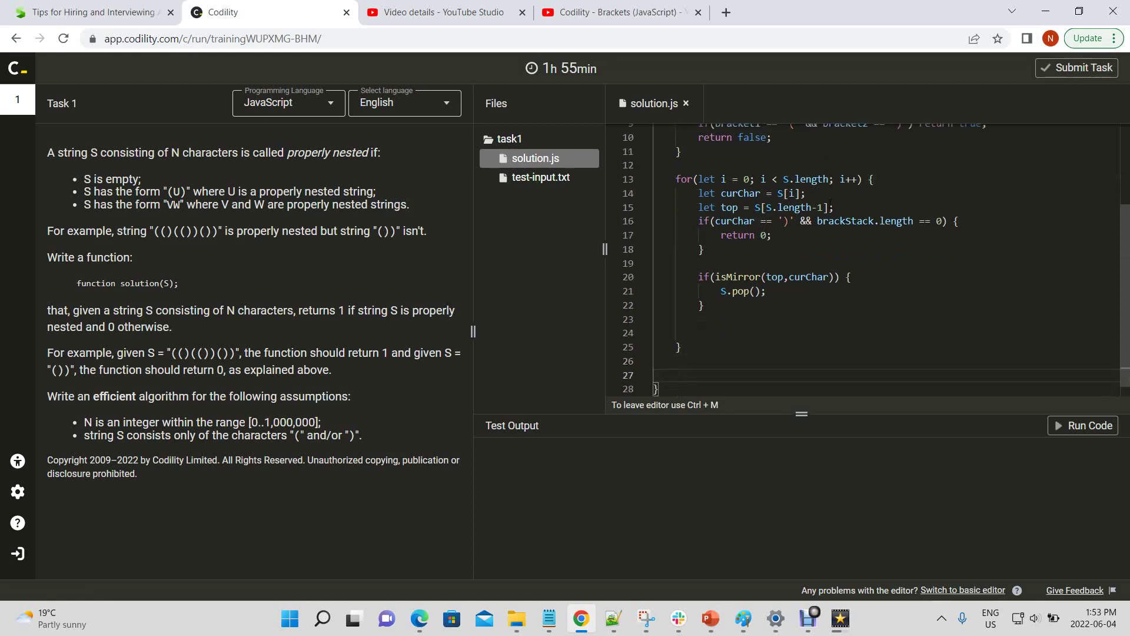
text(if()
text(S.length)
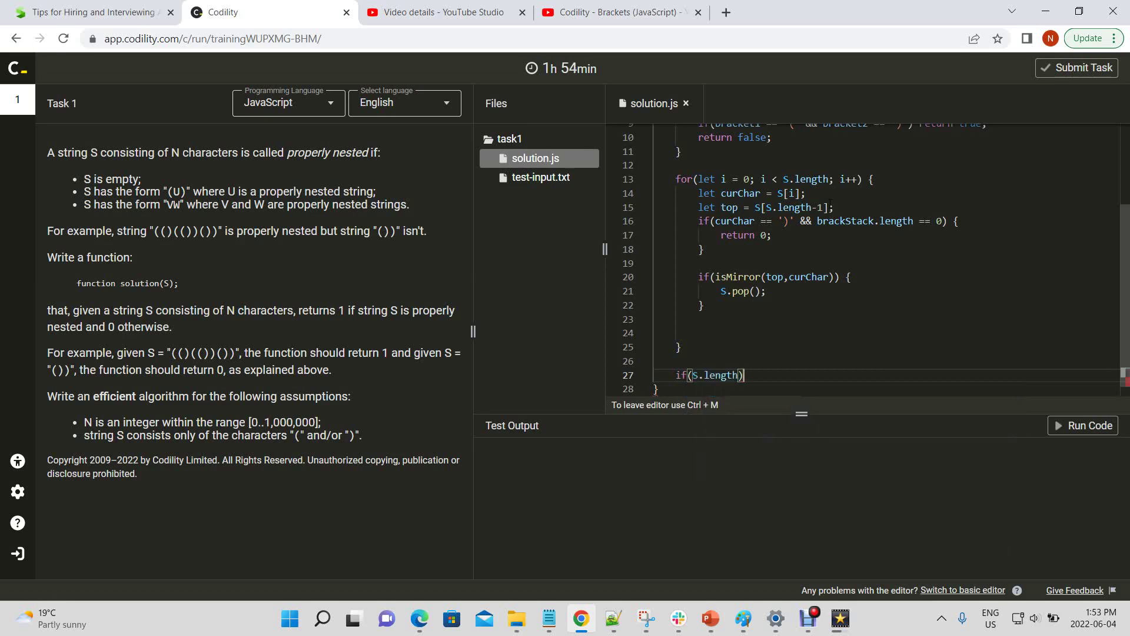
text( == 0)
text() return )
text(t)
After the loop, write if(S.length == 0) return 1; followed by return 0;
key(BackSpace)
text(1;)
key(Return)
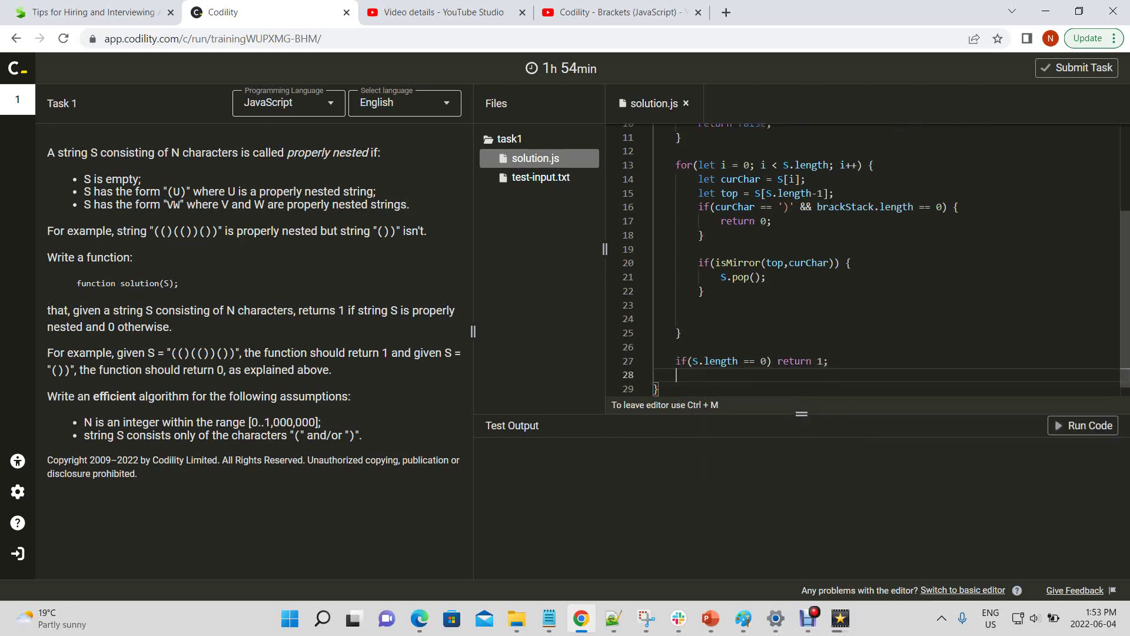
text(return t)
key(BackSpace)
text(-)
text(0;)
key(Up)
key(Up)
key(Up)
key(Up)
key(Up)
key(Up)
key(Up)
key(Up)
key(Up)
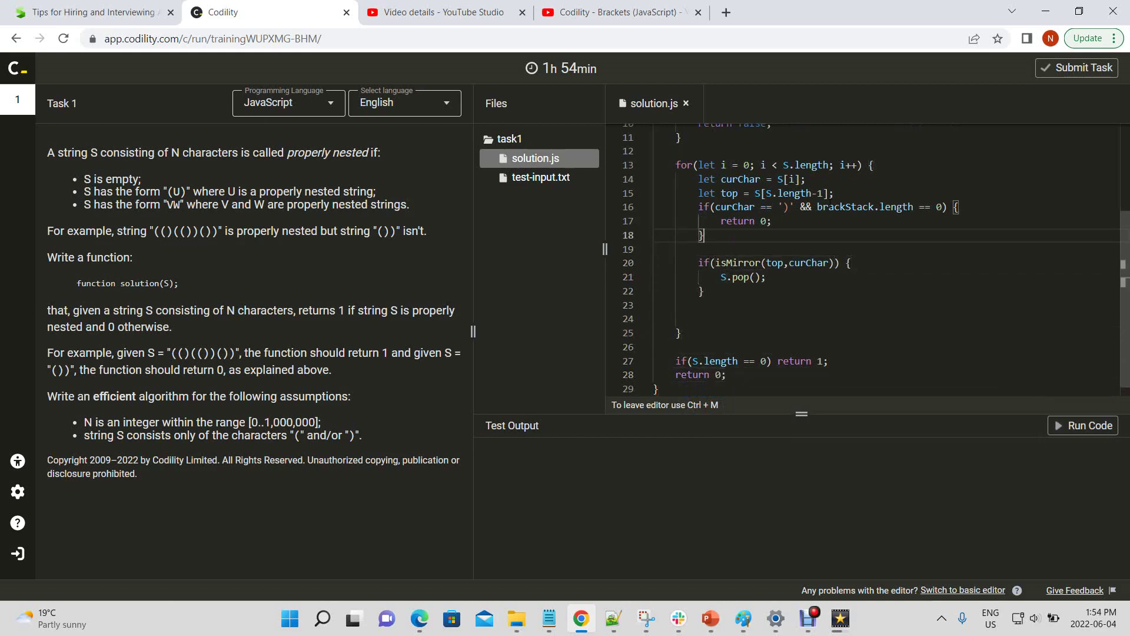
key(Up)
key(Up)
Insert blank lines above the first check and before the isMirror check
key(Home)
key(Return)
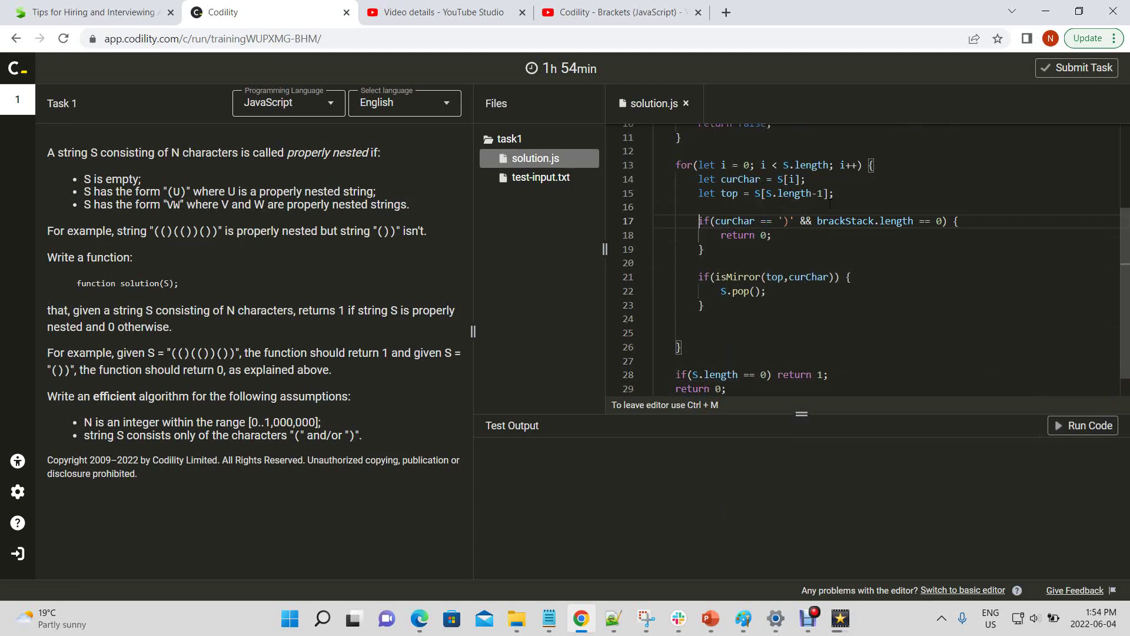
key(Down)
key(Down)
key(Down)
key(Down)
key(Down)
key(Down)
key(Up)
key(Up)
key(Up)
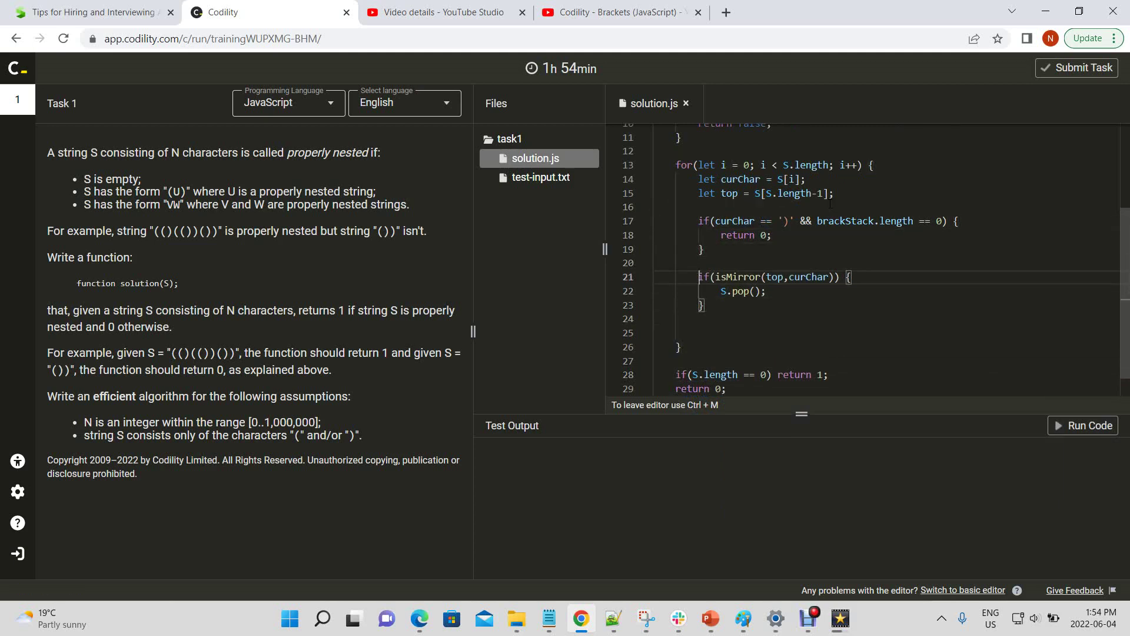
key(Up)
key(Return)
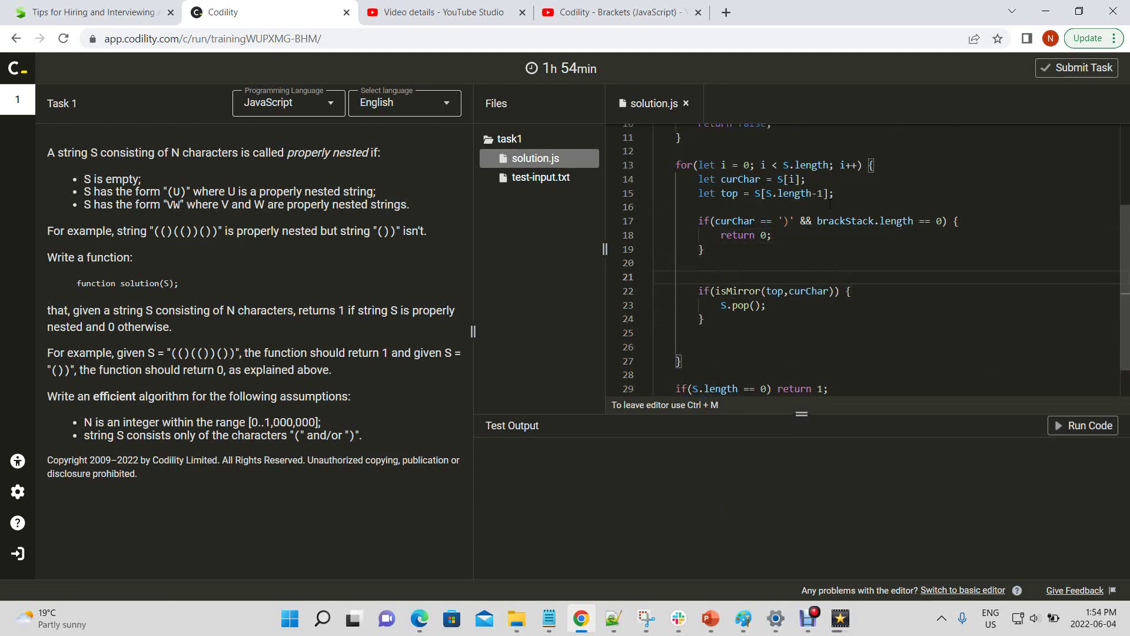
key(Down)
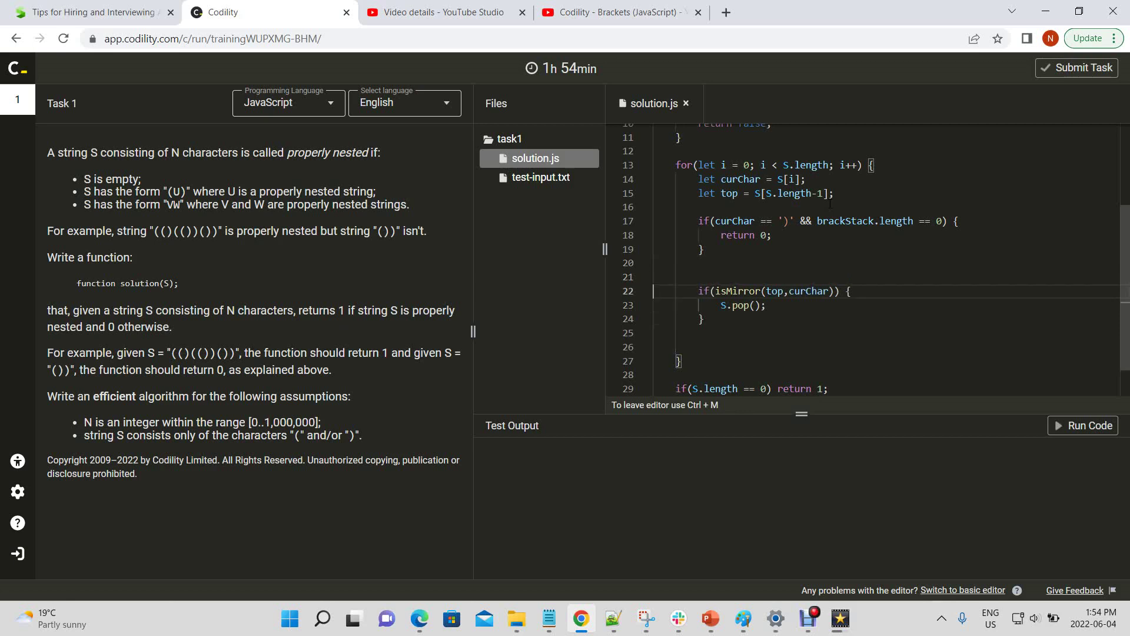
key(Down)
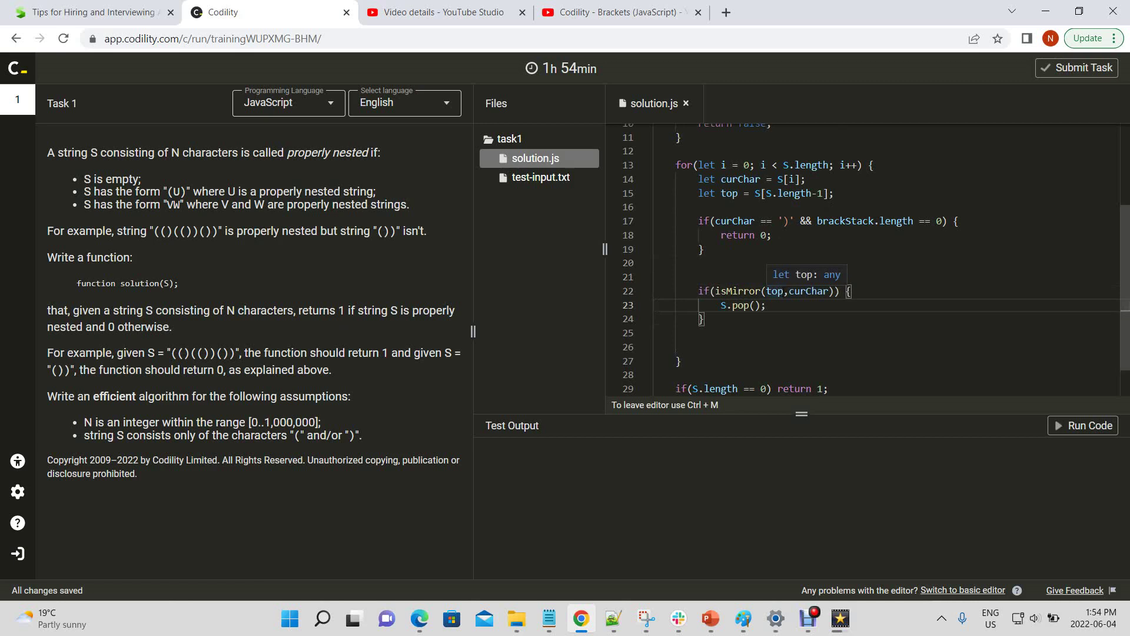
Write S.push(curChar); in the opening-bracket branch and delete the blank lines below the pop block
click(771, 270)
key(Tab)
key(Tab)
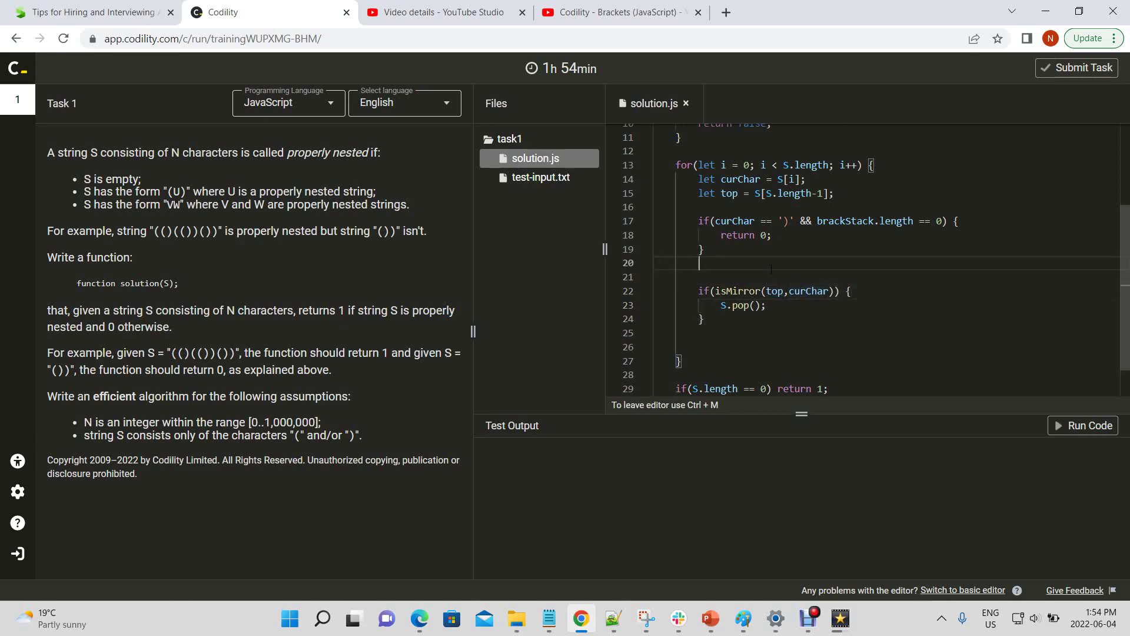
text(if(cur)
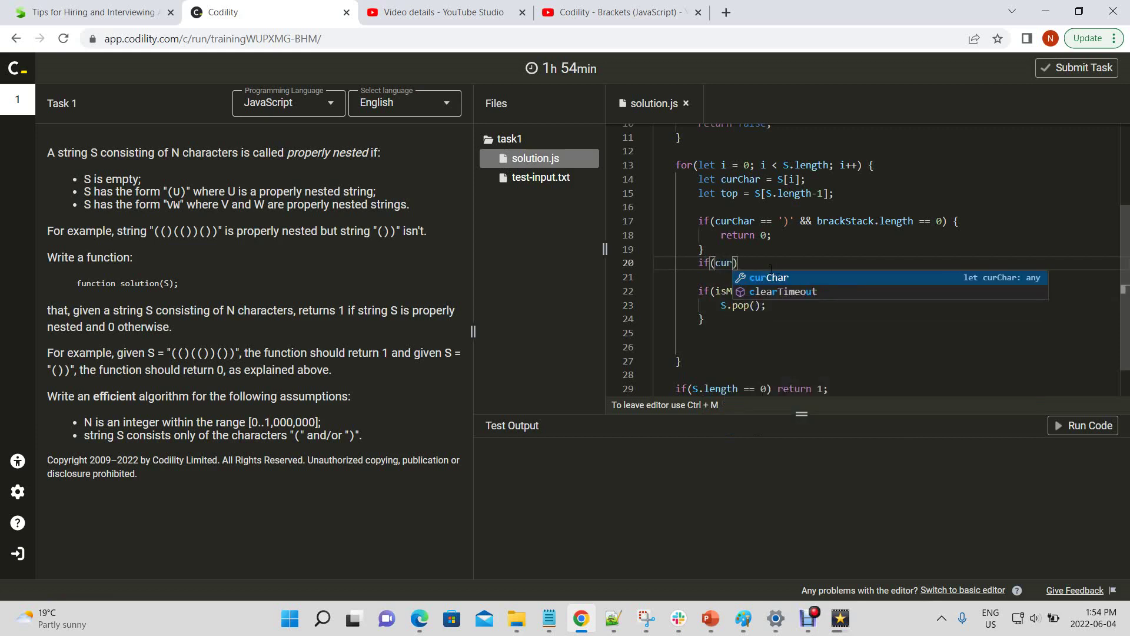
key(Tab)
text(== )
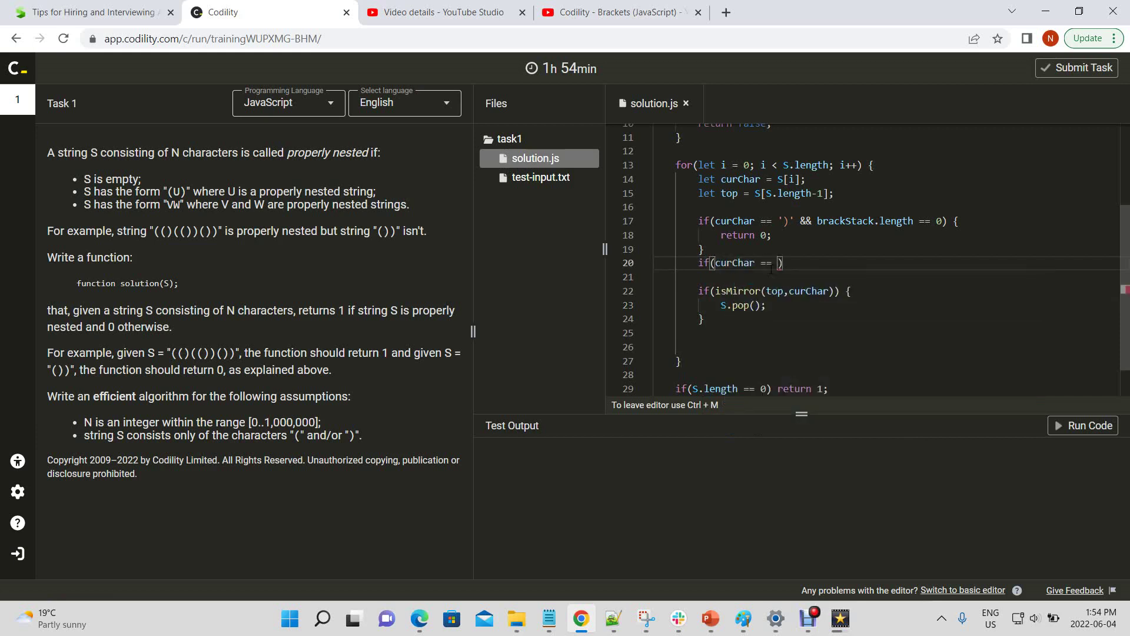
text('(')
text() )
text(S.push()
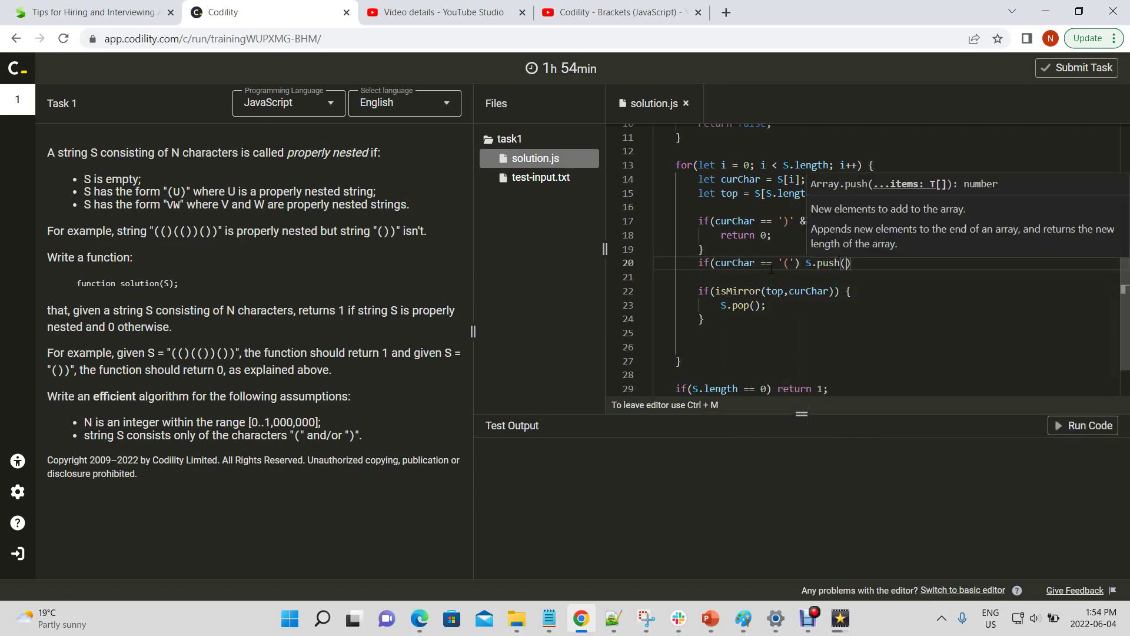
text(c)
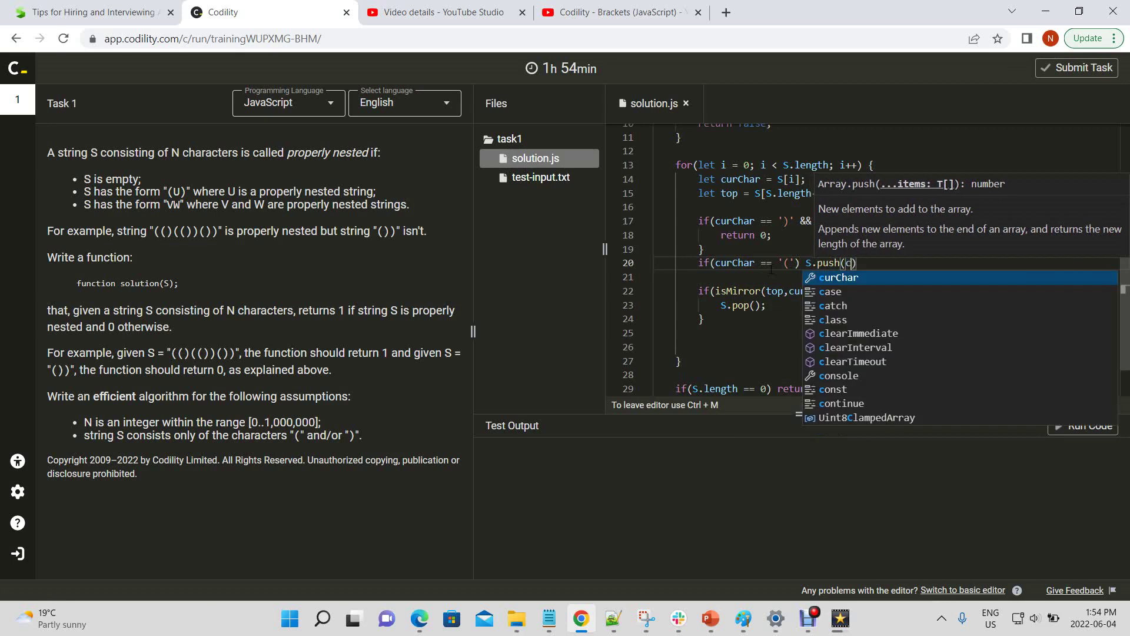
text(ur)
key(Return)
text();)
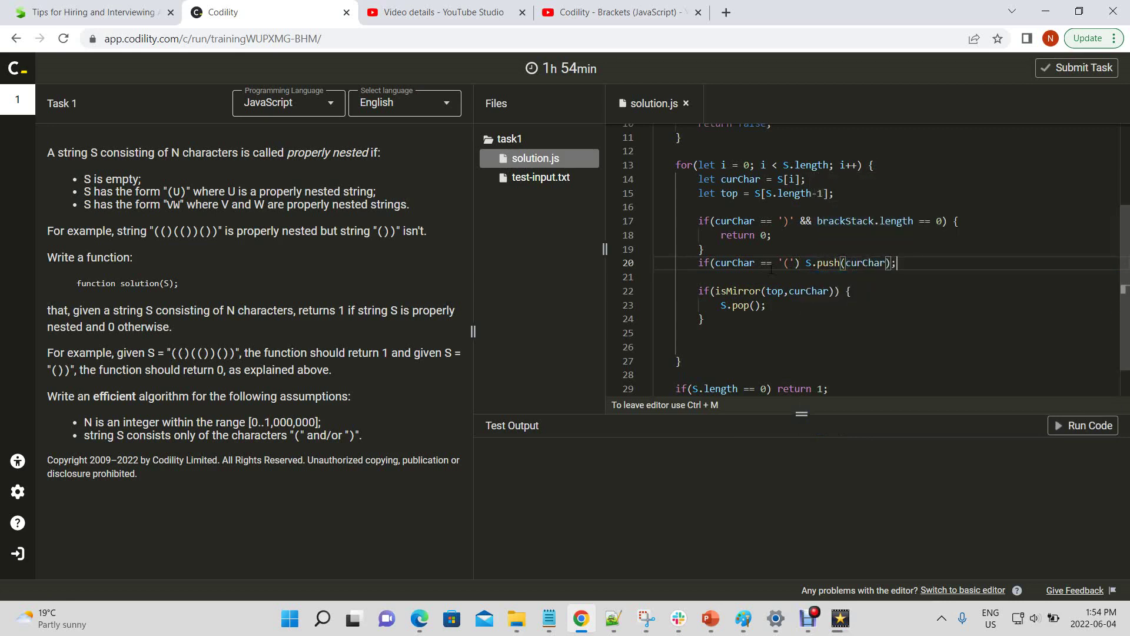
click(717, 337)
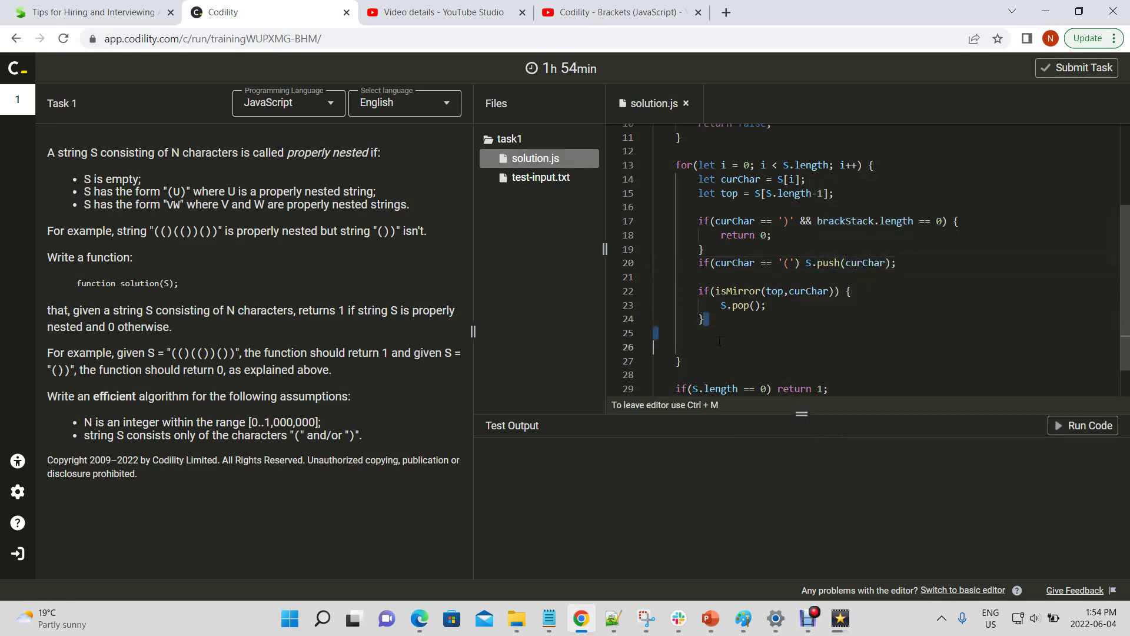
key(BackSpace)
key(BackSpace)
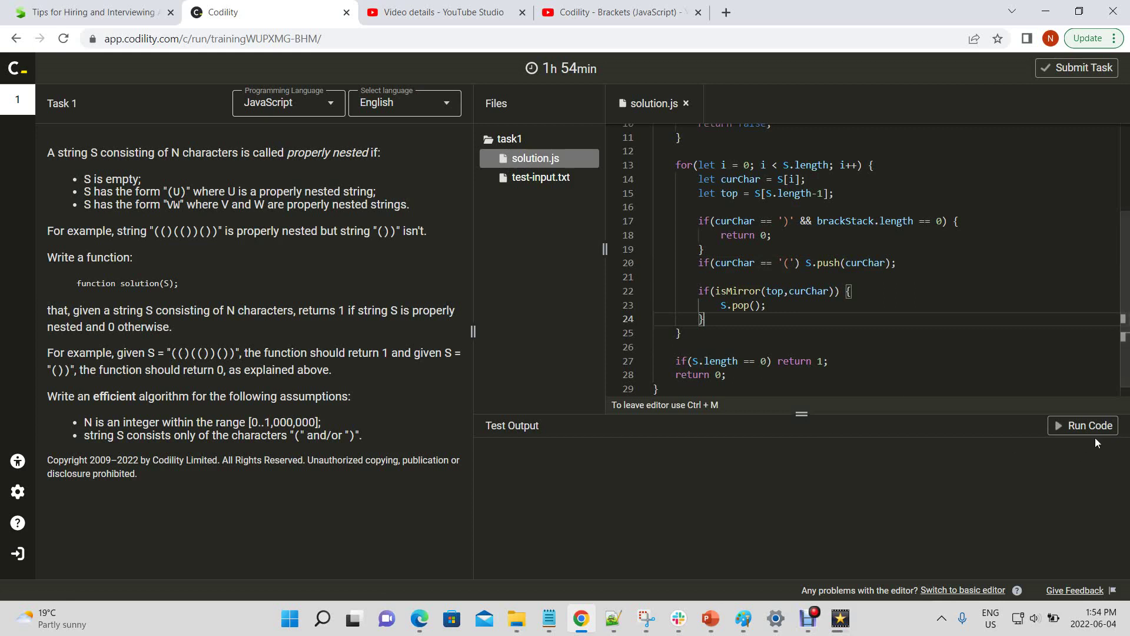
Run the code and read the 'TypeError: S.push is not a function' in Test Output
click(1097, 433)
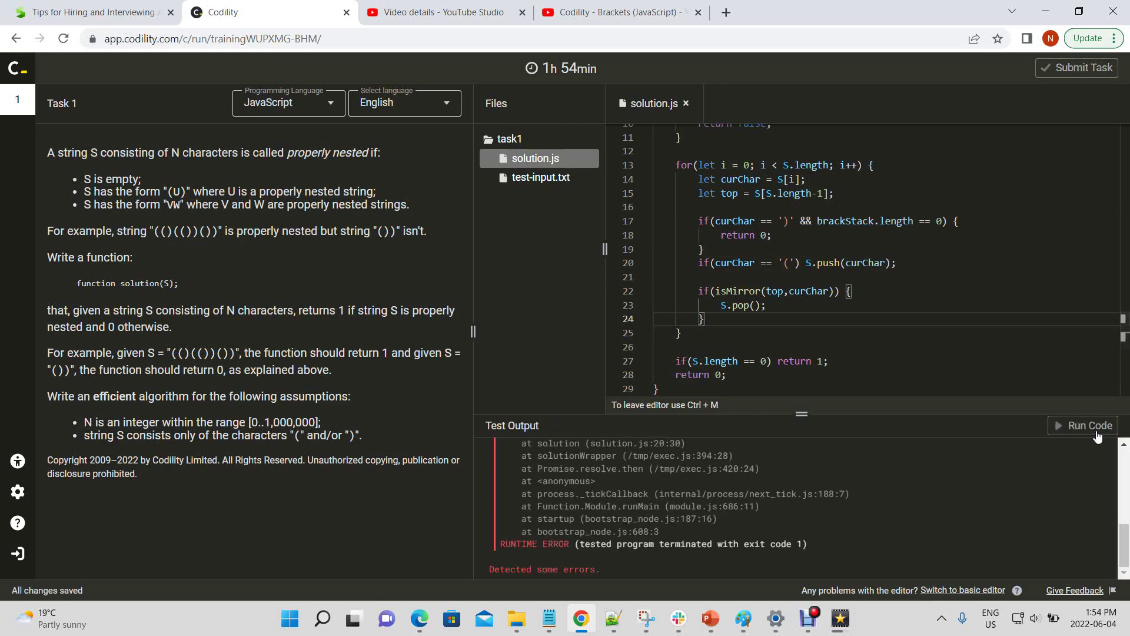
drag(1125, 557, 1126, 511)
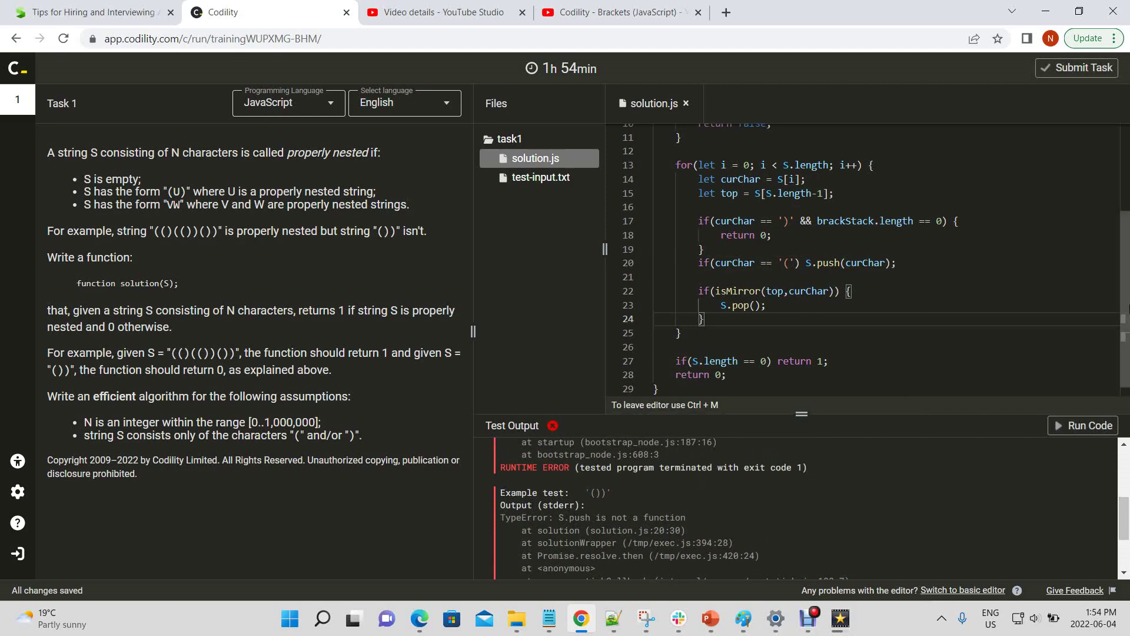
drag(1124, 323, 1127, 239)
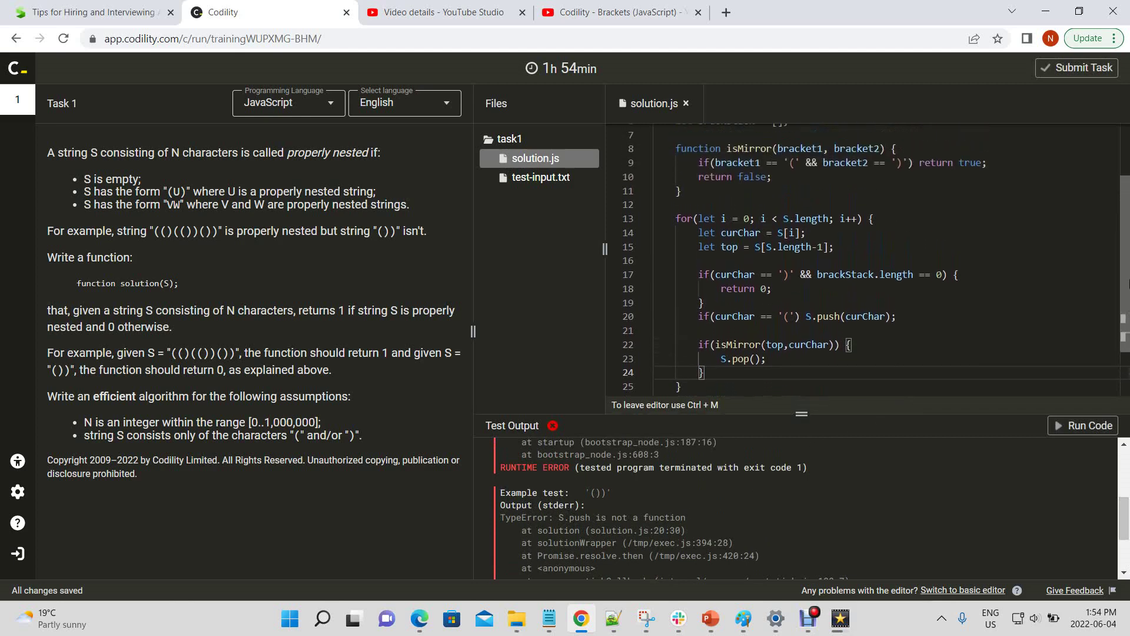
drag(1127, 240, 1128, 271)
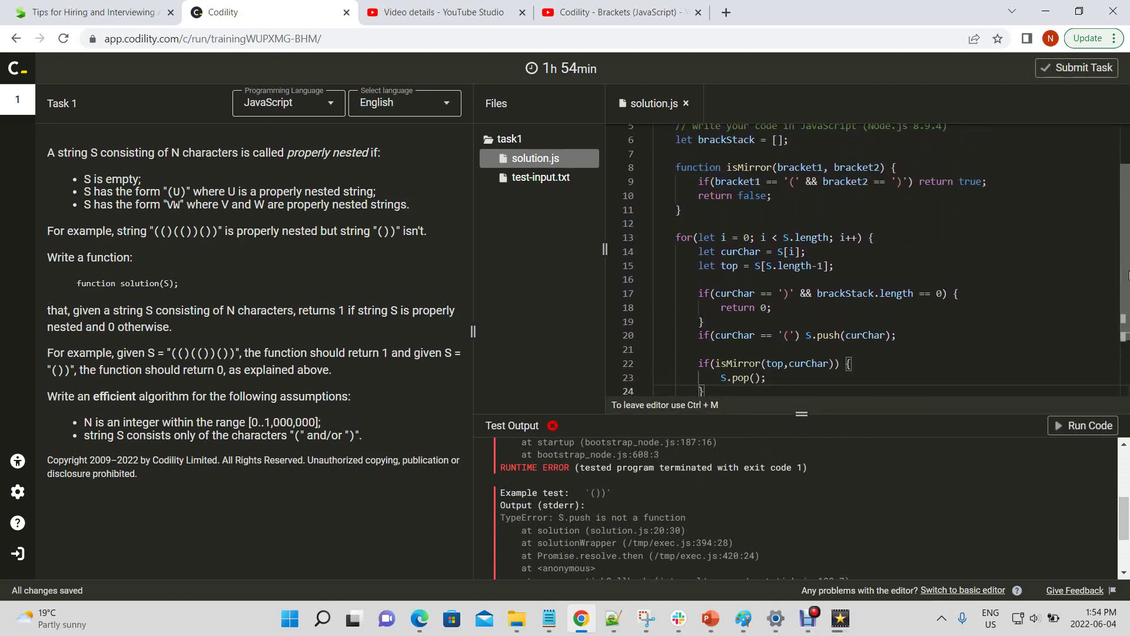
Paste brackStack over S in the push call, the pop call and the final length check
double_click(712, 141)
key(ctrl+c)
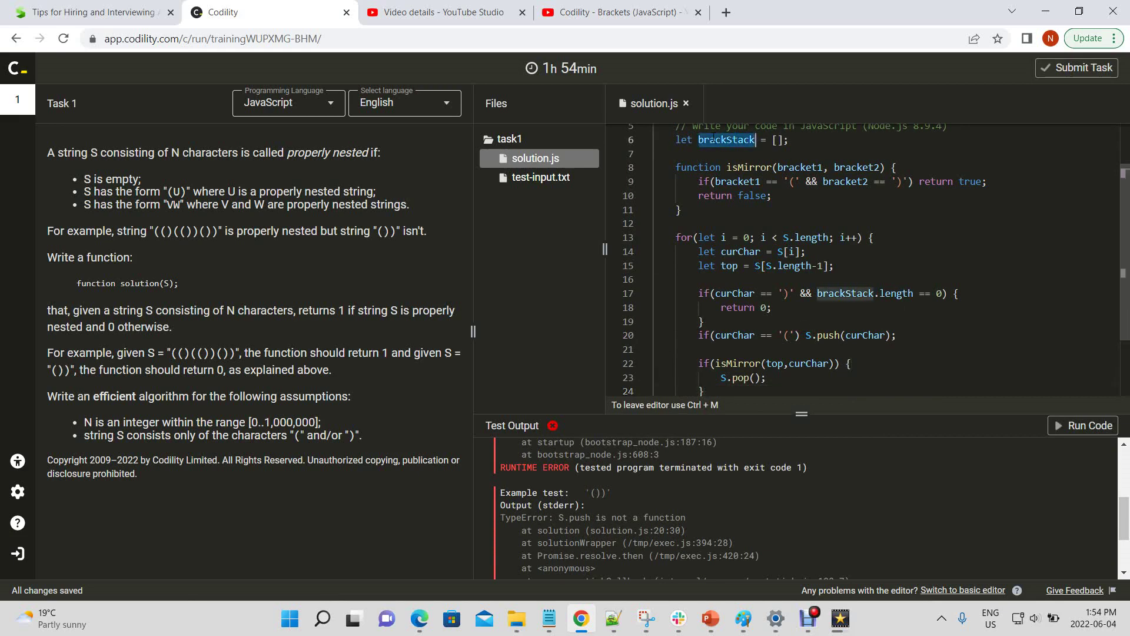
double_click(809, 336)
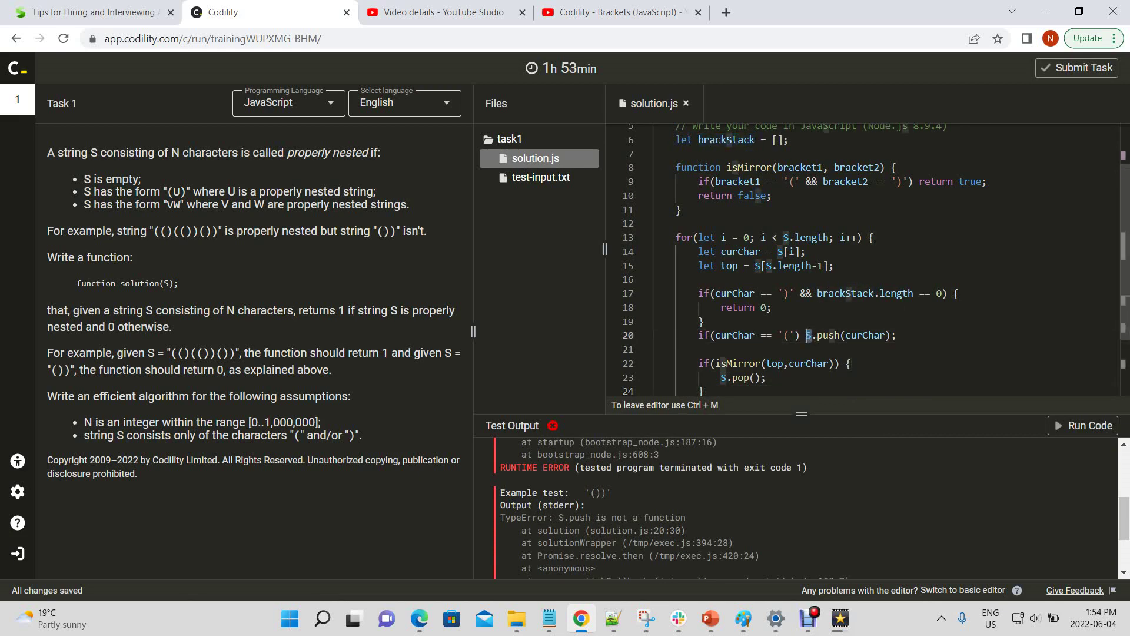
key(ctrl+v)
double_click(724, 377)
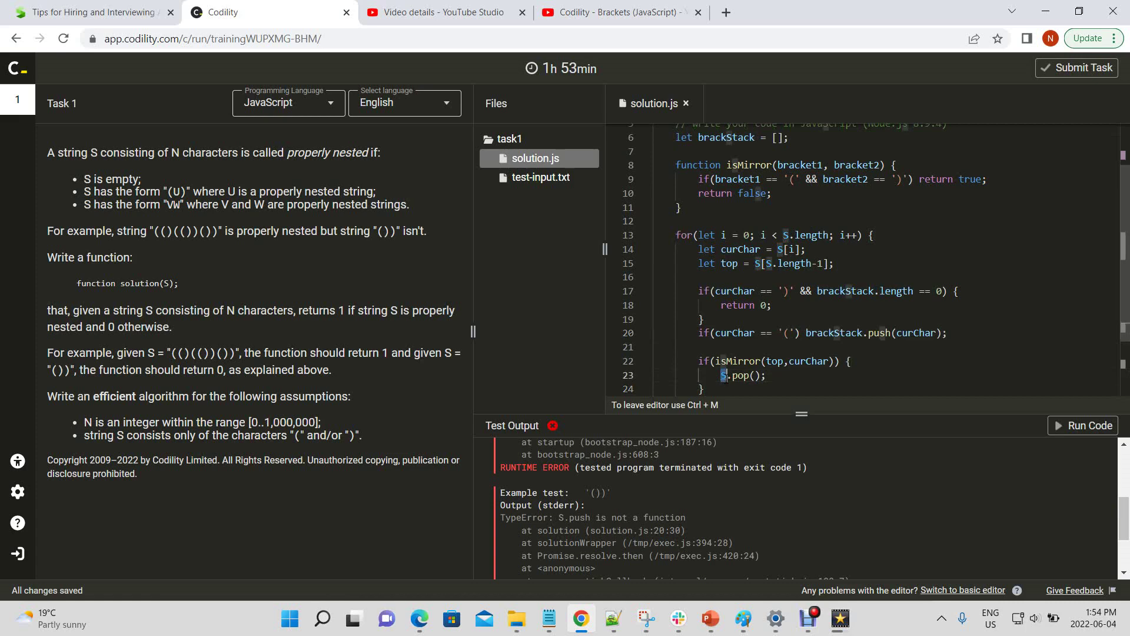
key(ctrl+v)
drag(1125, 312, 1125, 366)
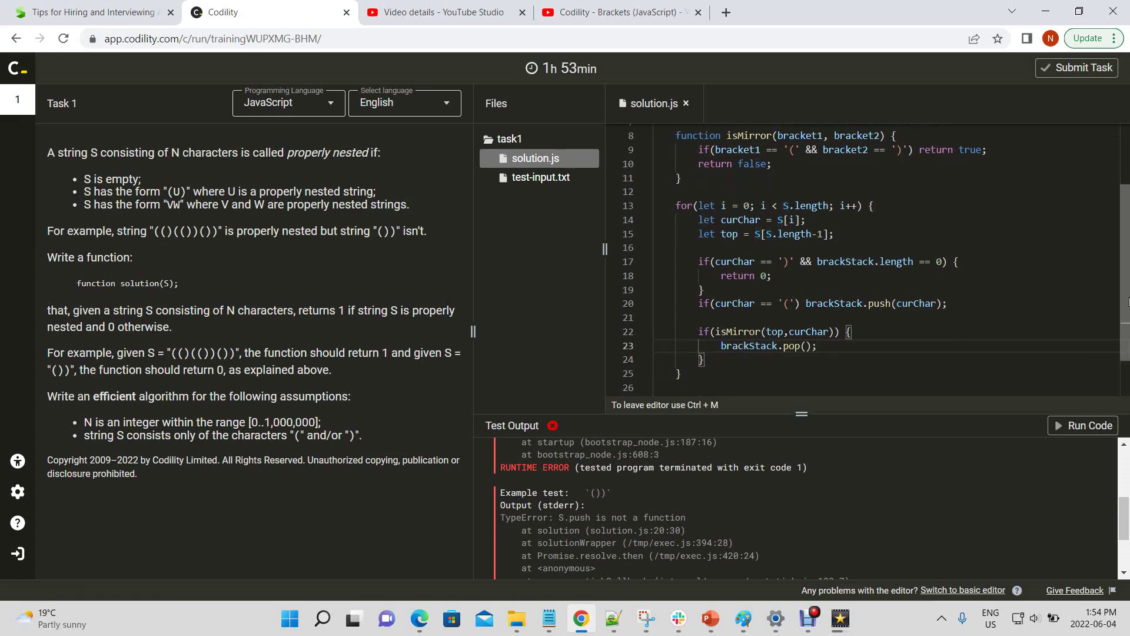
double_click(695, 348)
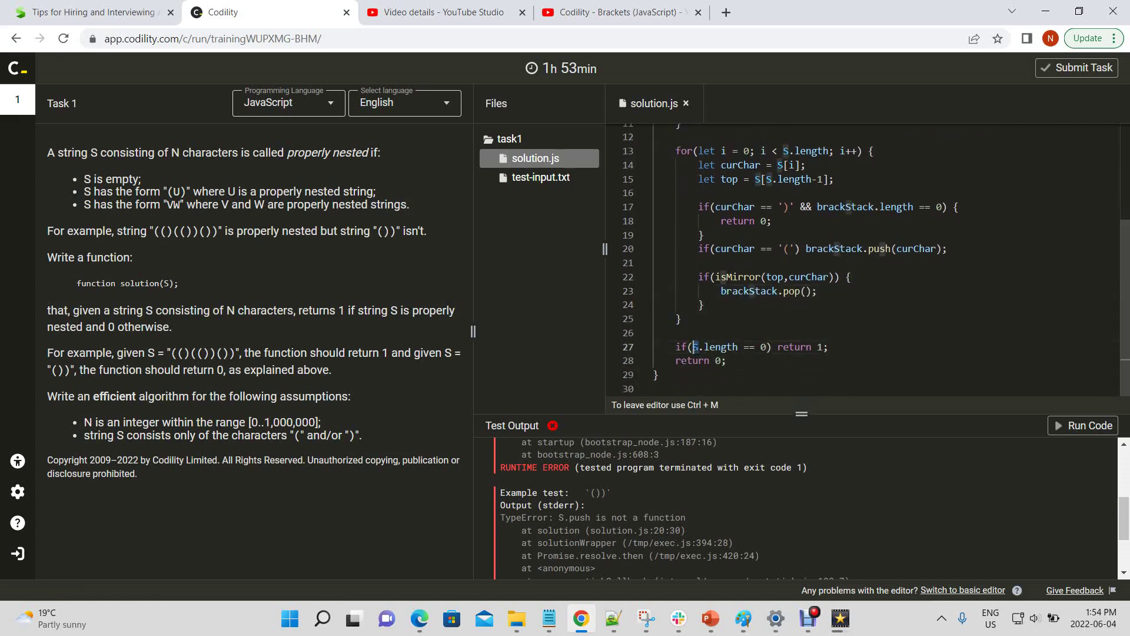
text(brackStack)
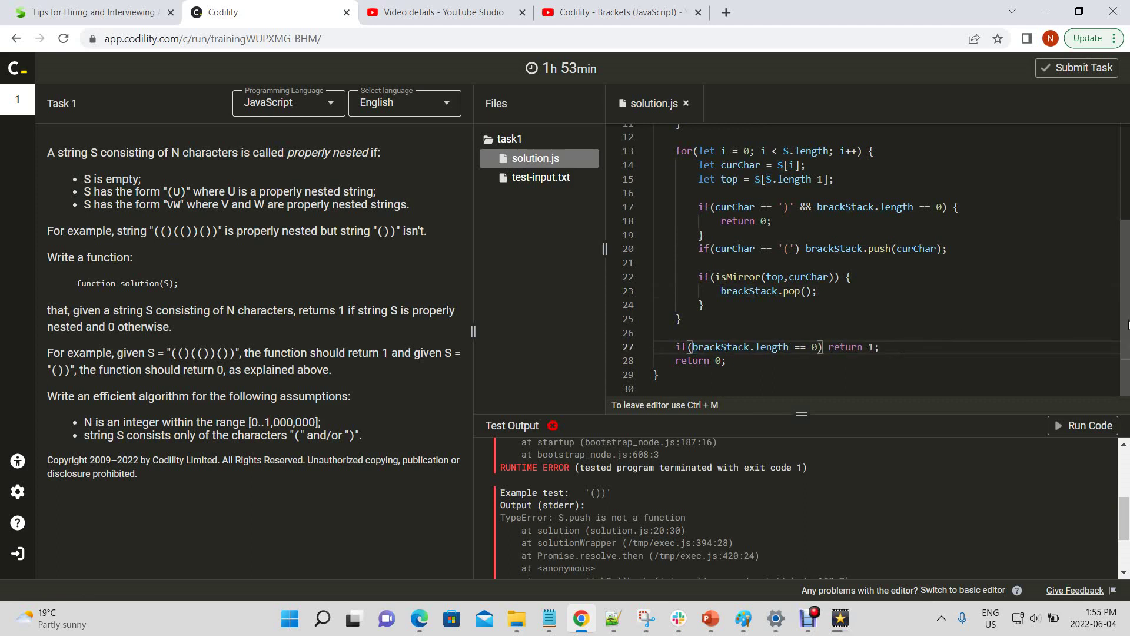
drag(1128, 336, 1120, 241)
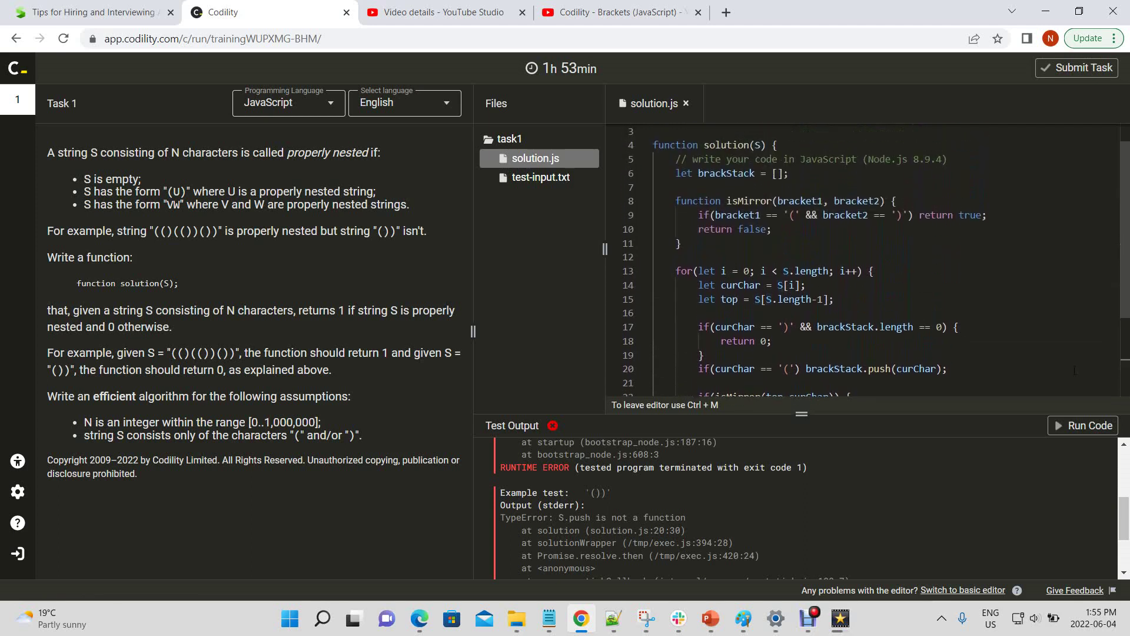
Rerun the examples and highlight the failing '(()(())())' case, which returns 0 instead of 1
click(1085, 428)
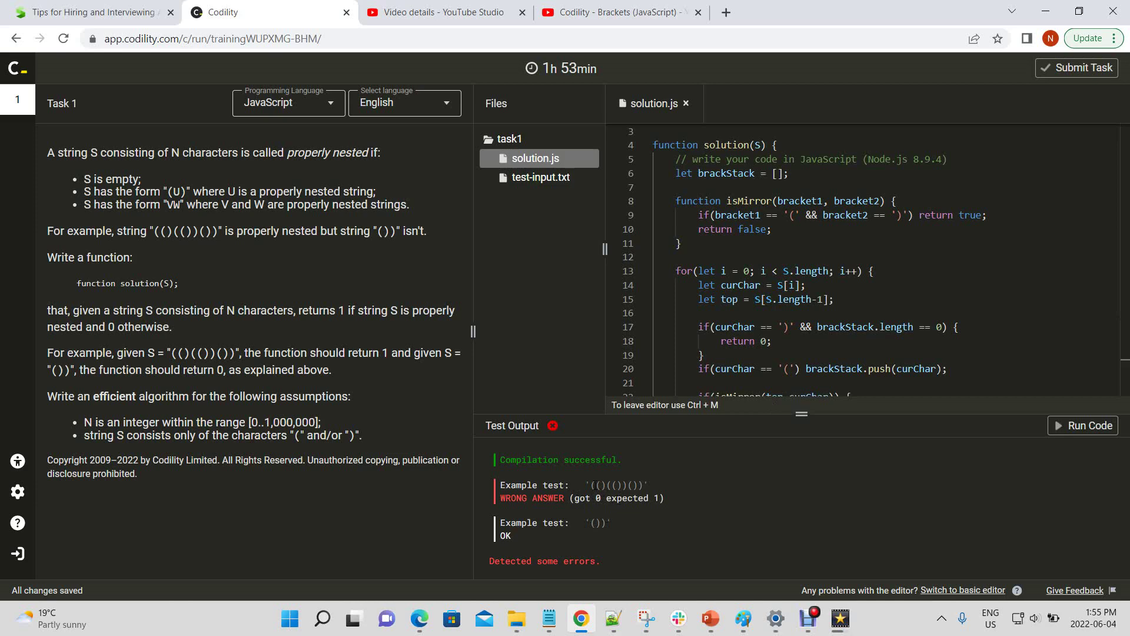
drag(599, 485, 638, 485)
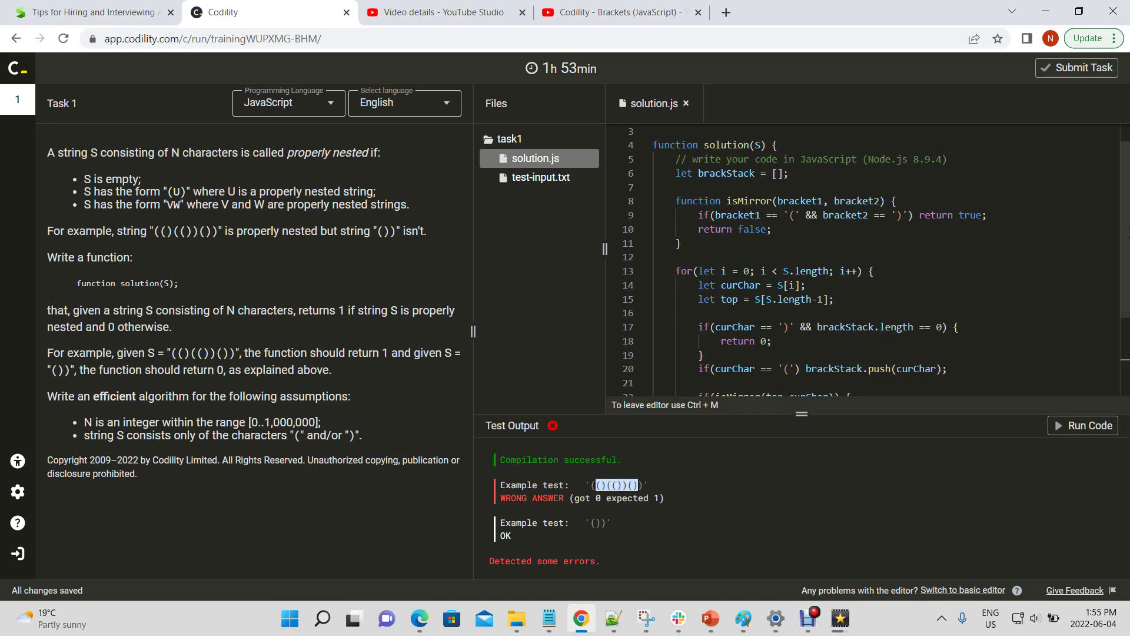
scroll(1128, 305, down, 2)
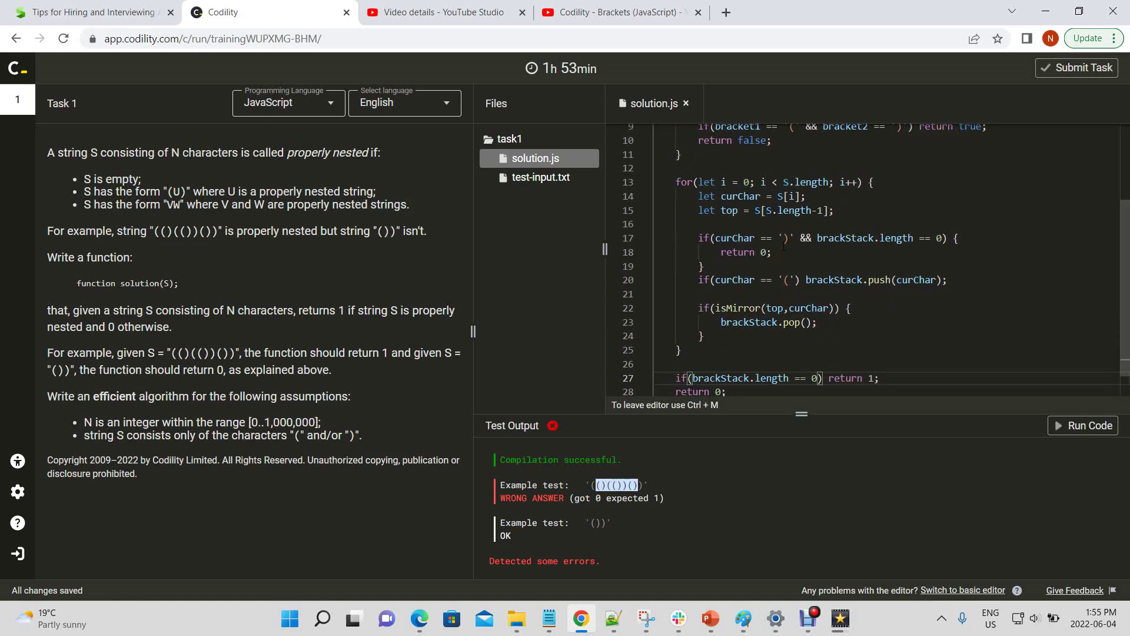
drag(792, 238, 779, 237)
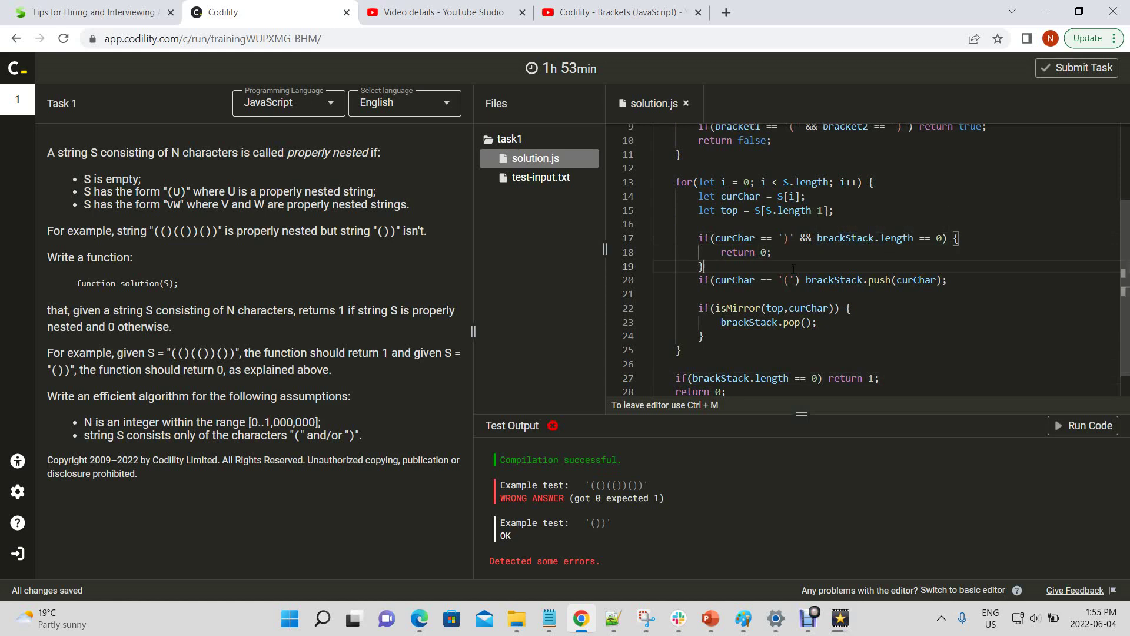
Move the empty-stack return-0 check to just below the push line
drag(799, 267, 651, 239)
key(ctrl+c)
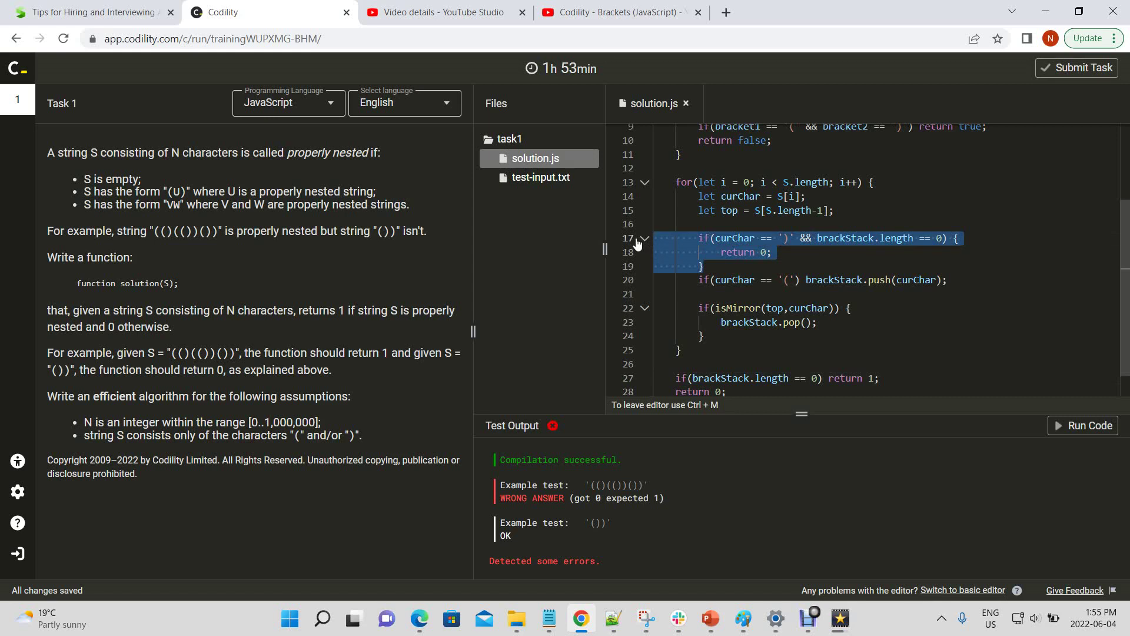
key(Delete)
key(BackSpace)
click(700, 258)
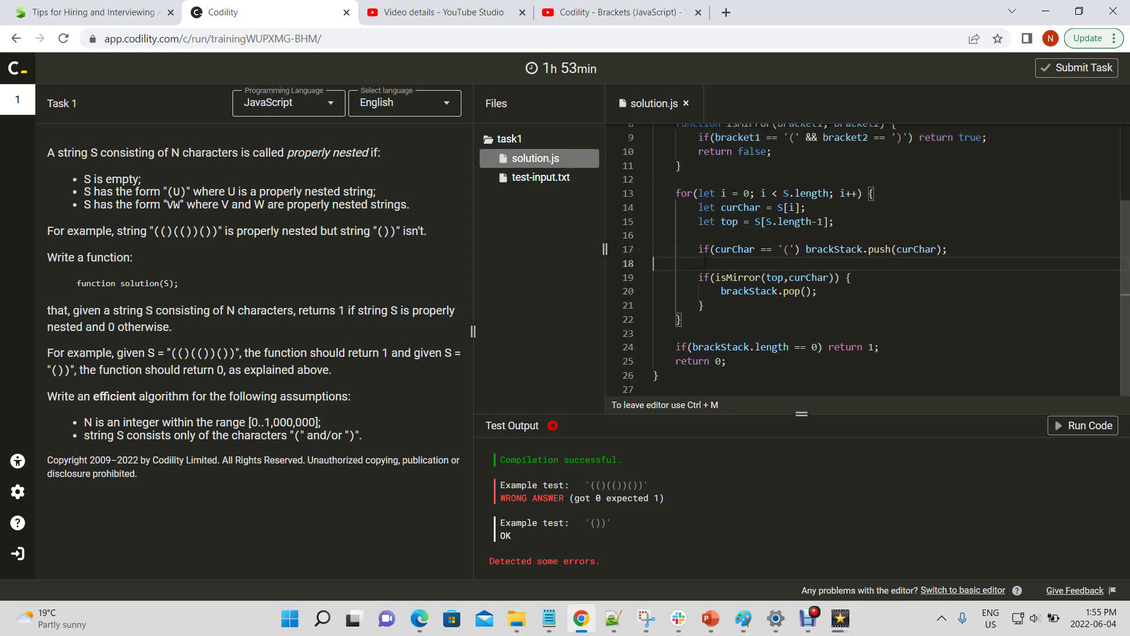
key(Return)
key(Up)
key(Down)
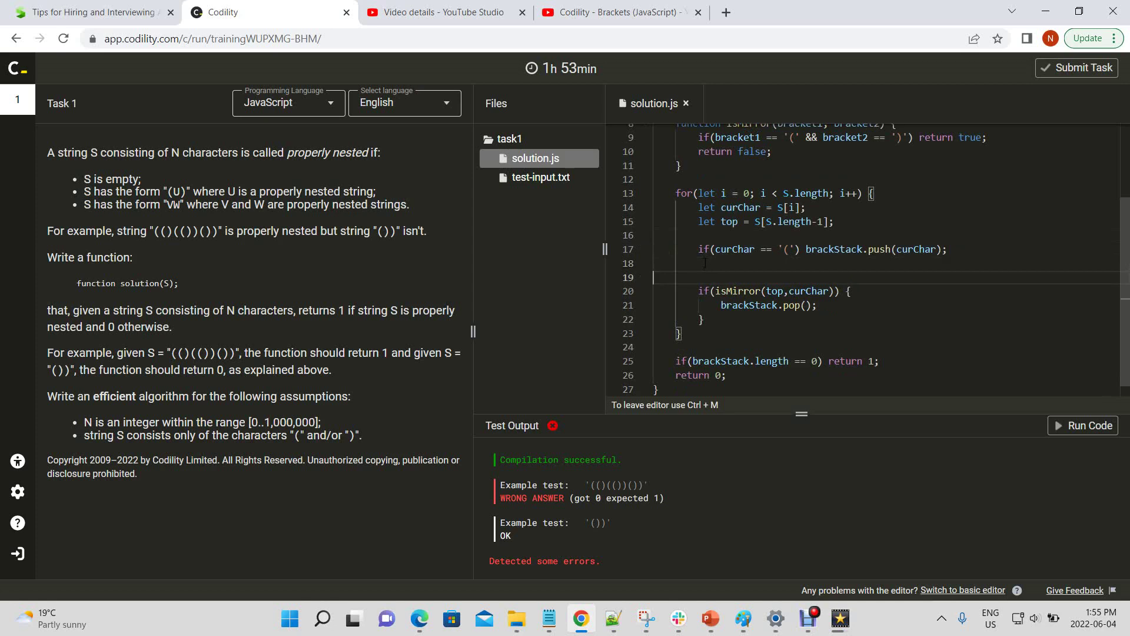
key(ctrl+v)
key(Return)
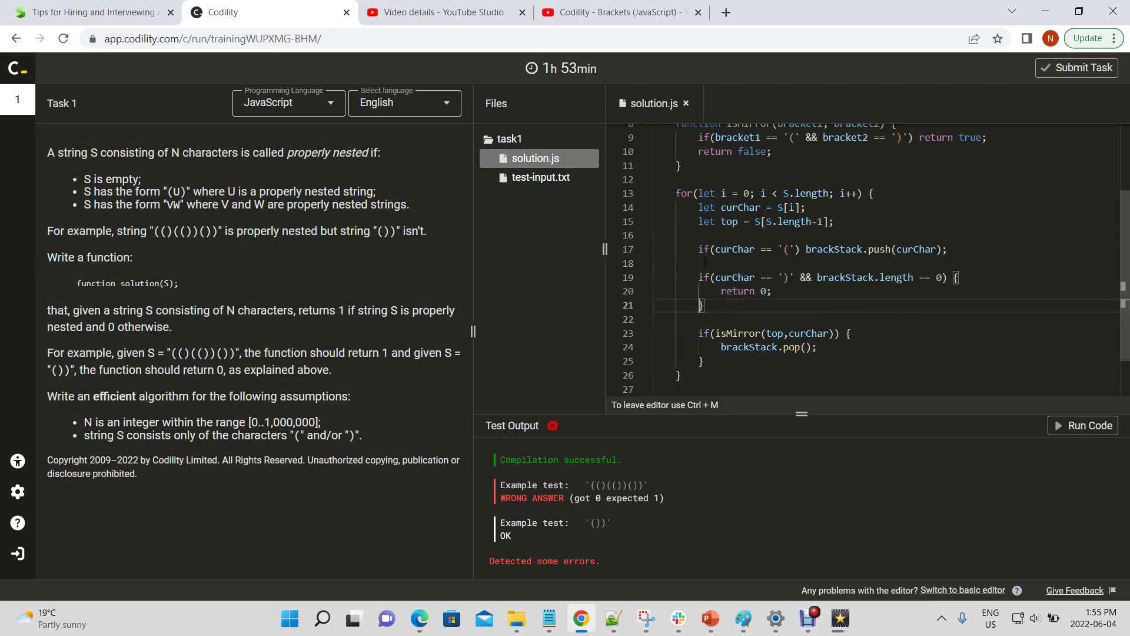
key(Up)
key(Up)
key(Up)
key(Up)
key(Up)
Put the push on its own line with a continue after it, close the block, and rerun
key(End)
key(Left)
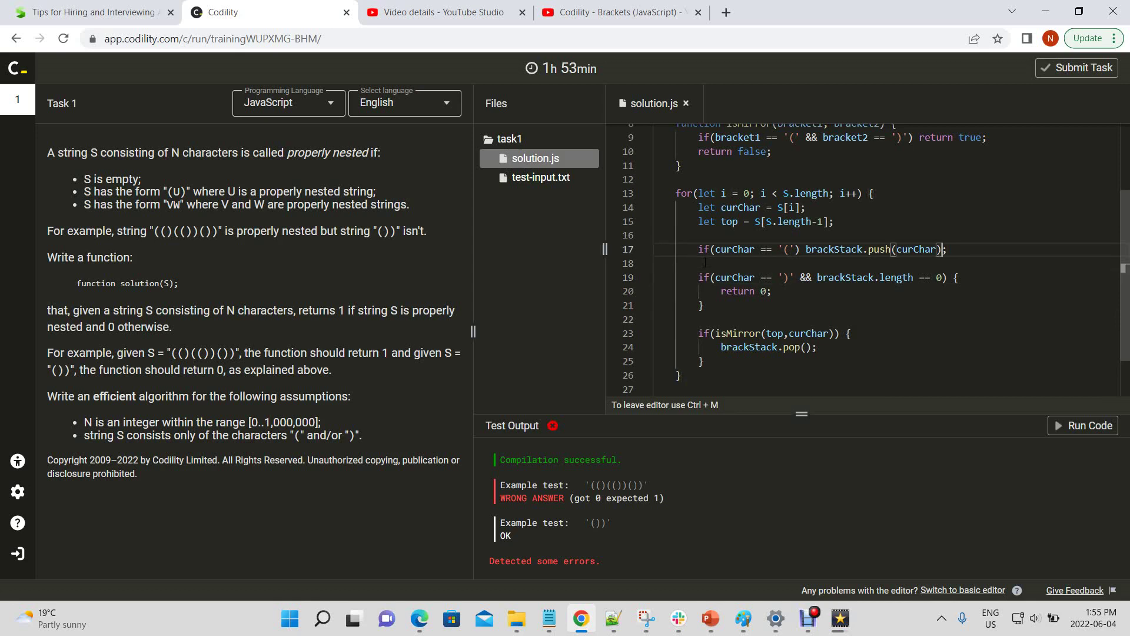
key(Left)
key(Left)
key(Left)
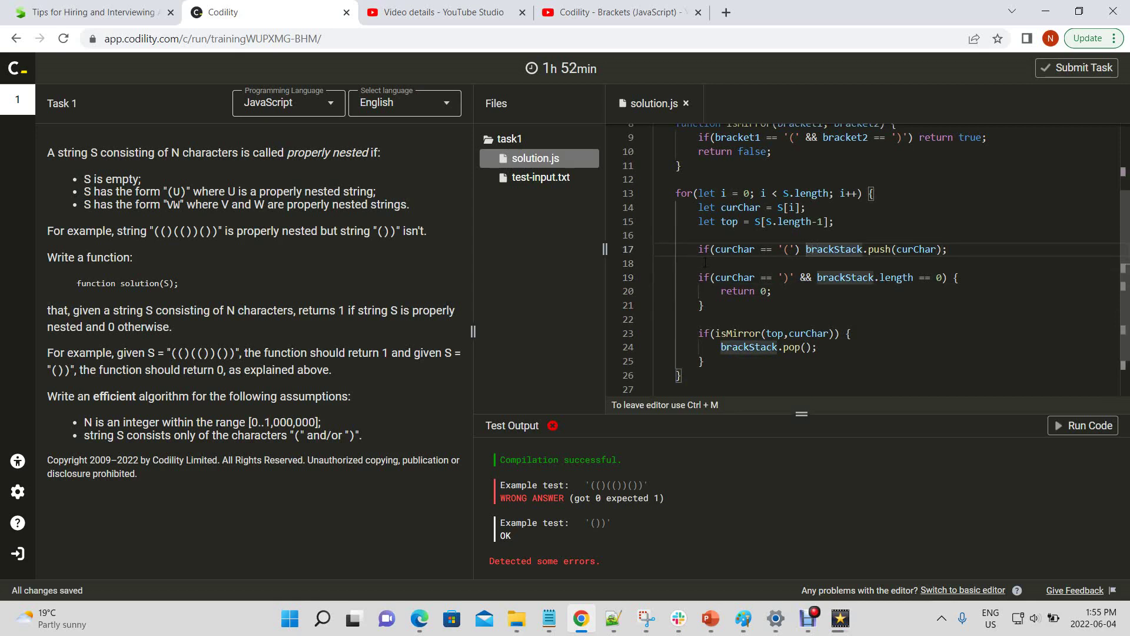
text({)
key(Return)
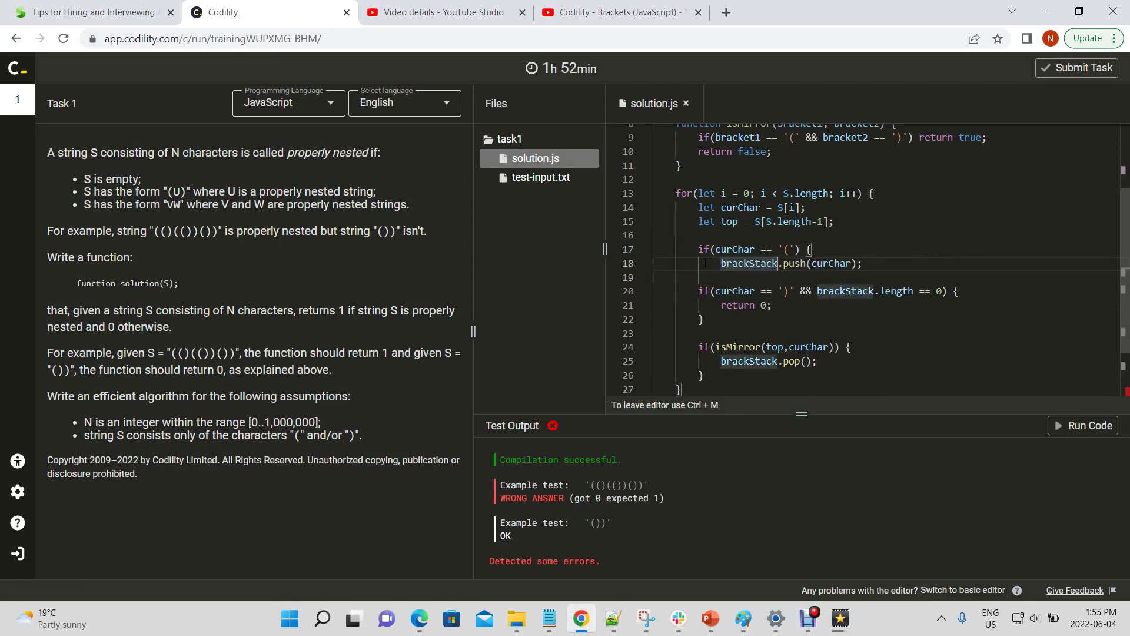
key(End)
key(Return)
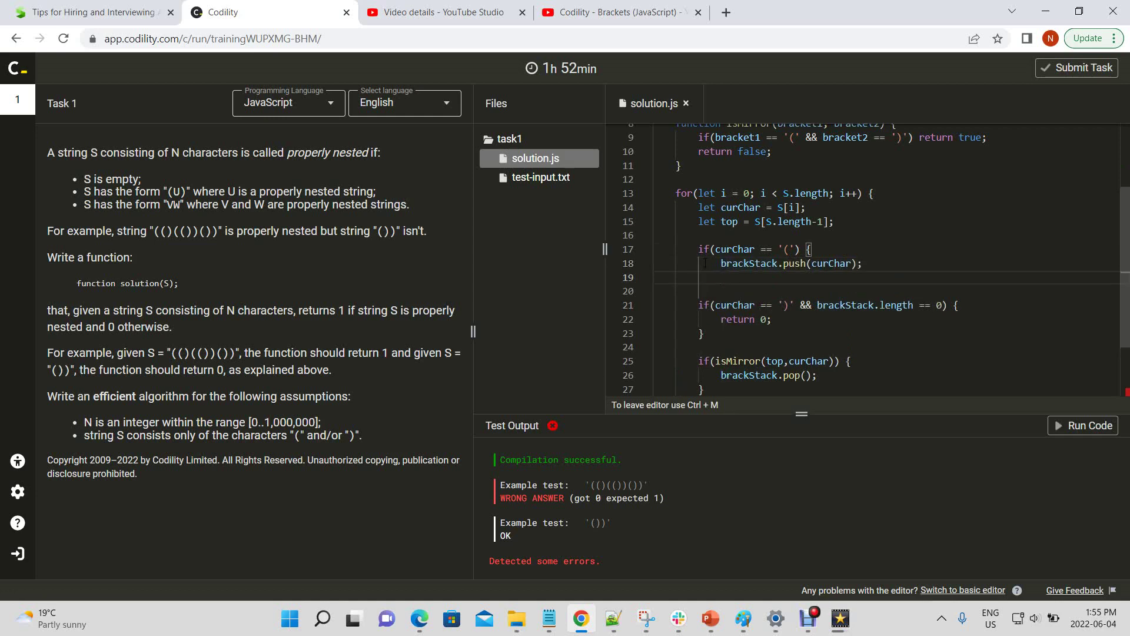
key(Return)
text(})
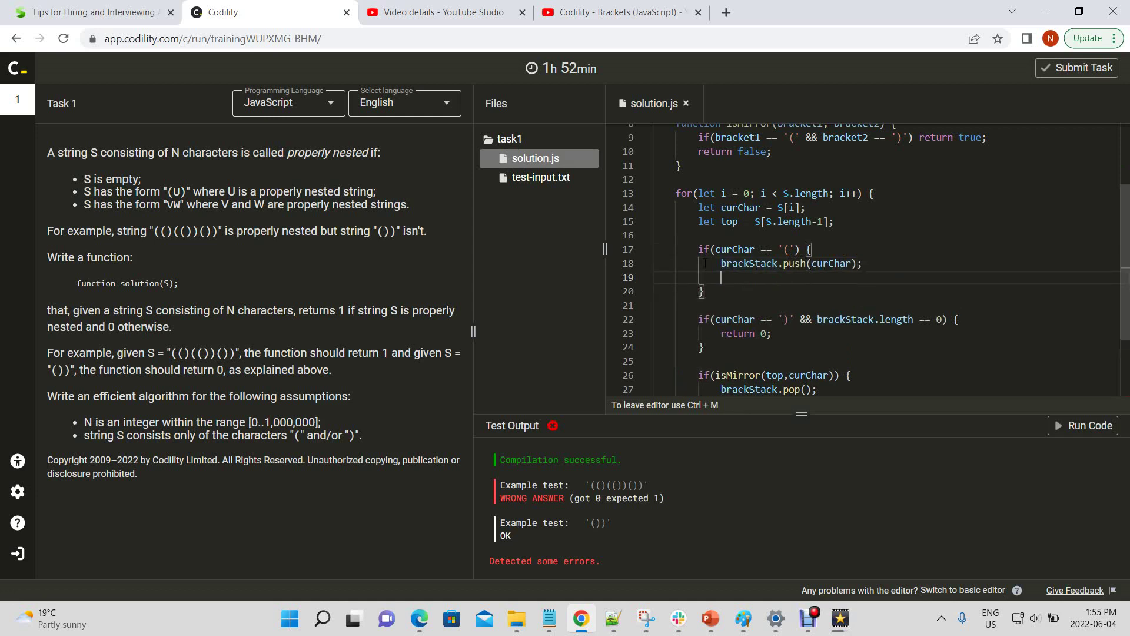
text(continue;)
click(1064, 425)
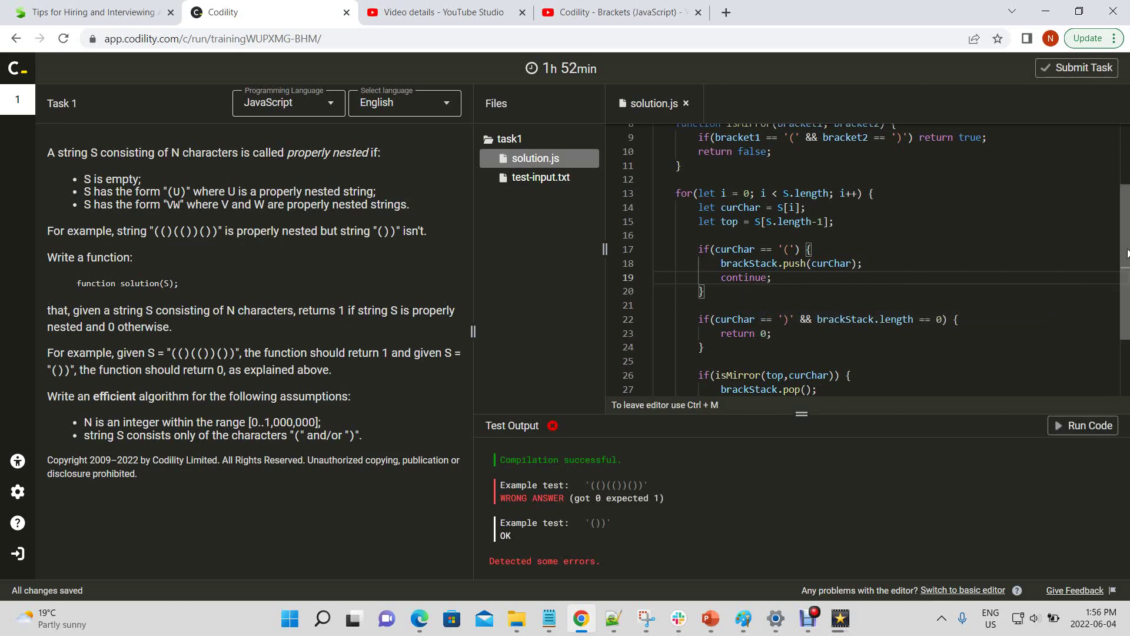
scroll(1122, 204, up, 2)
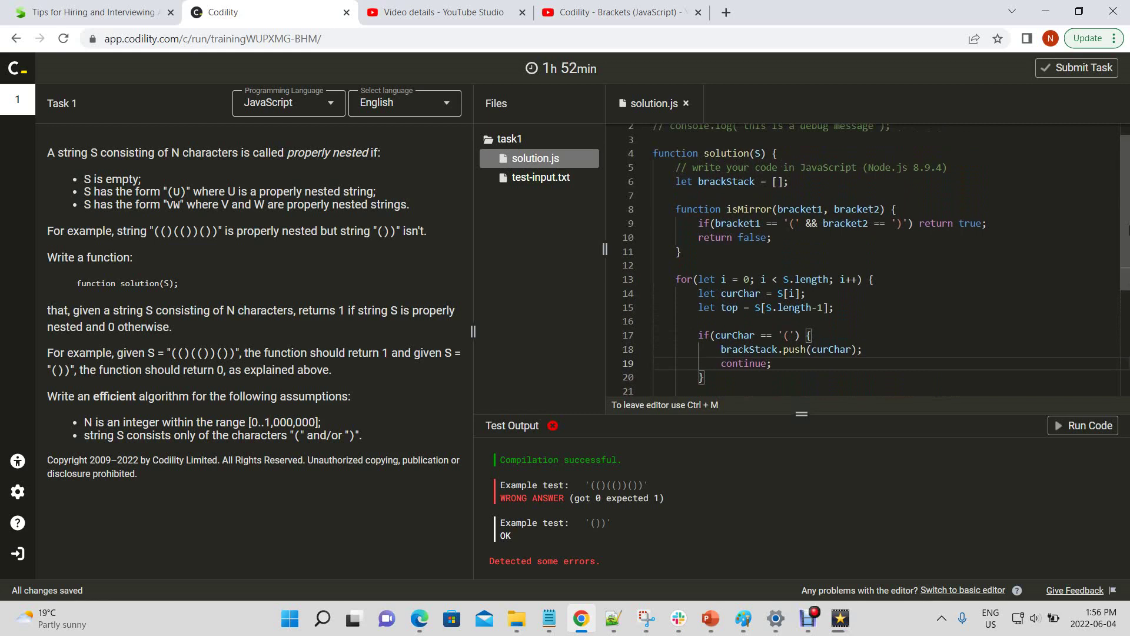
drag(1122, 204, 1128, 245)
scroll(1128, 245, up, 3)
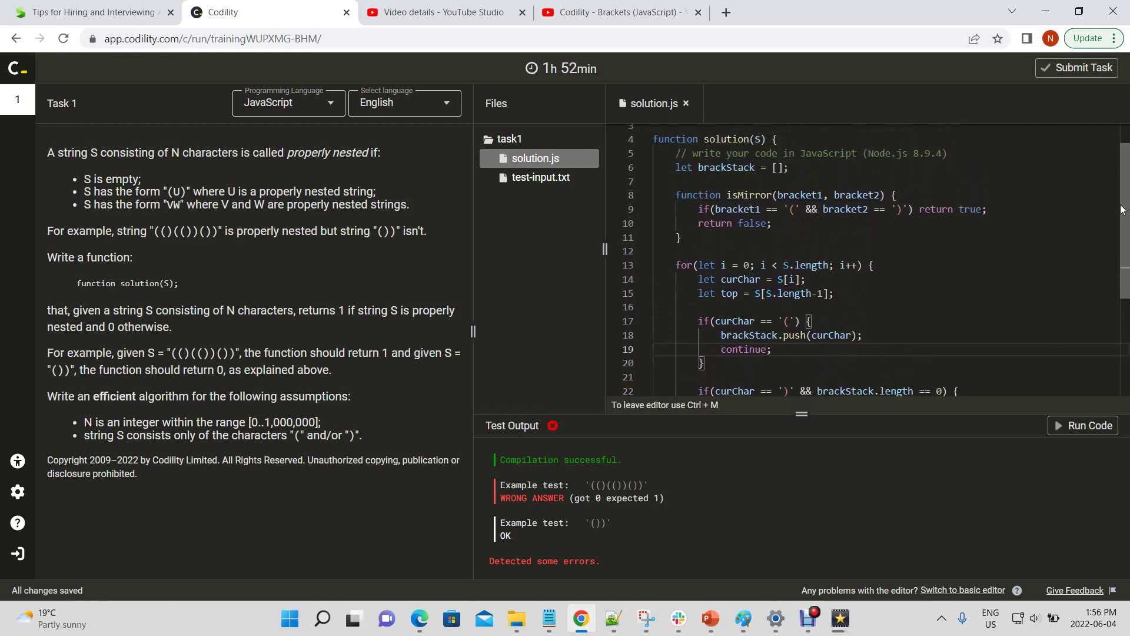
scroll(1121, 252, down, 3)
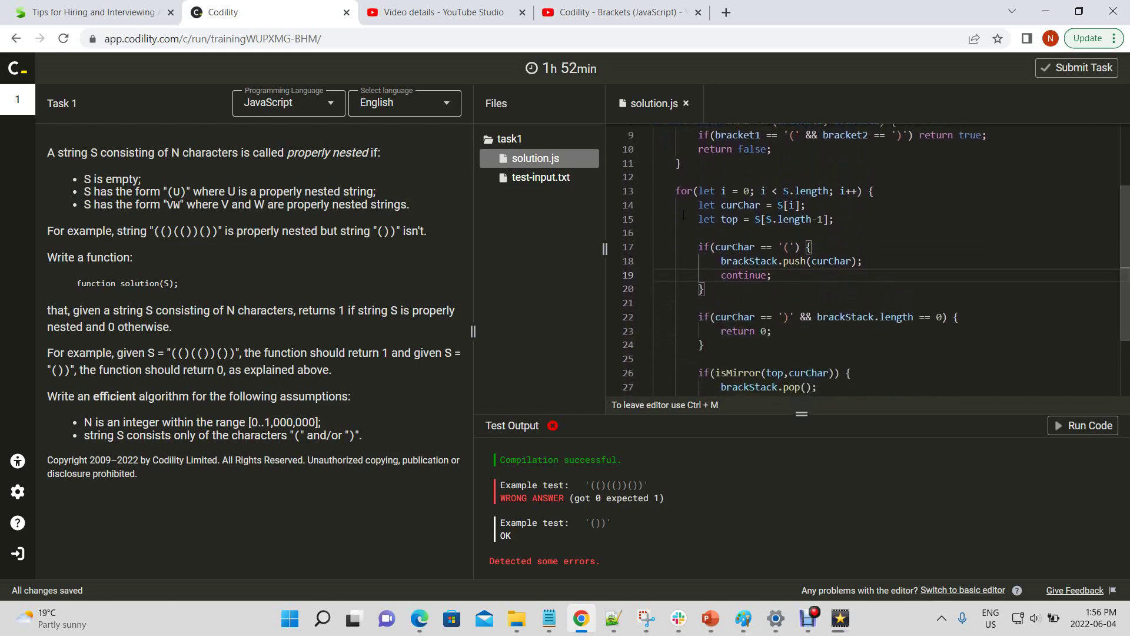
Add console.log(brackStack); right after the push on line 18
click(881, 263)
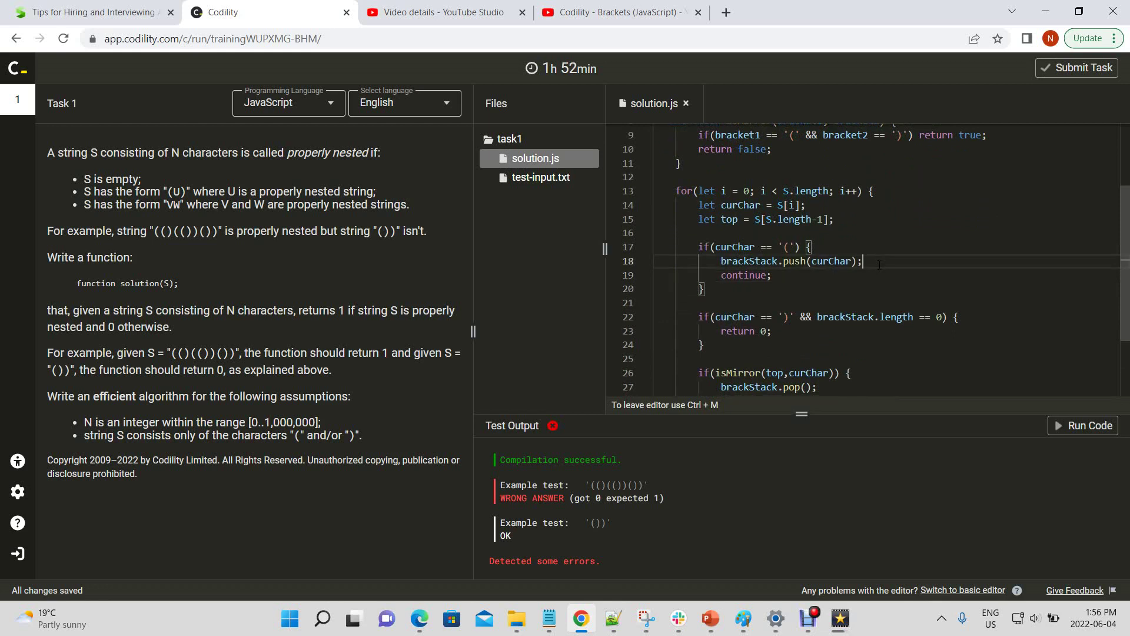
key(Return)
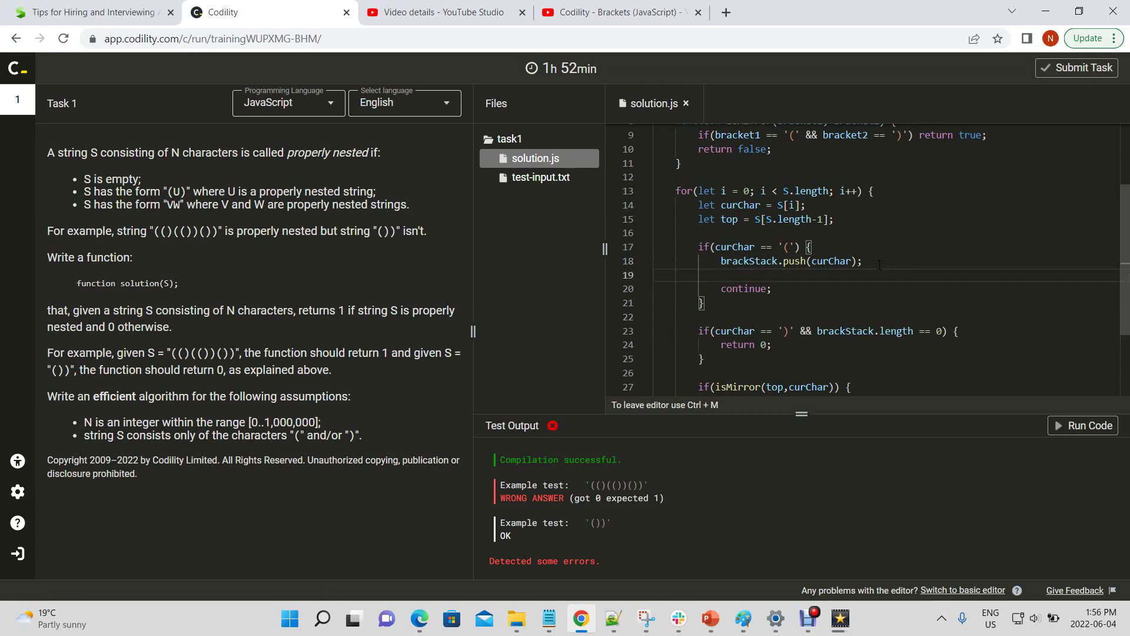
text(console.l)
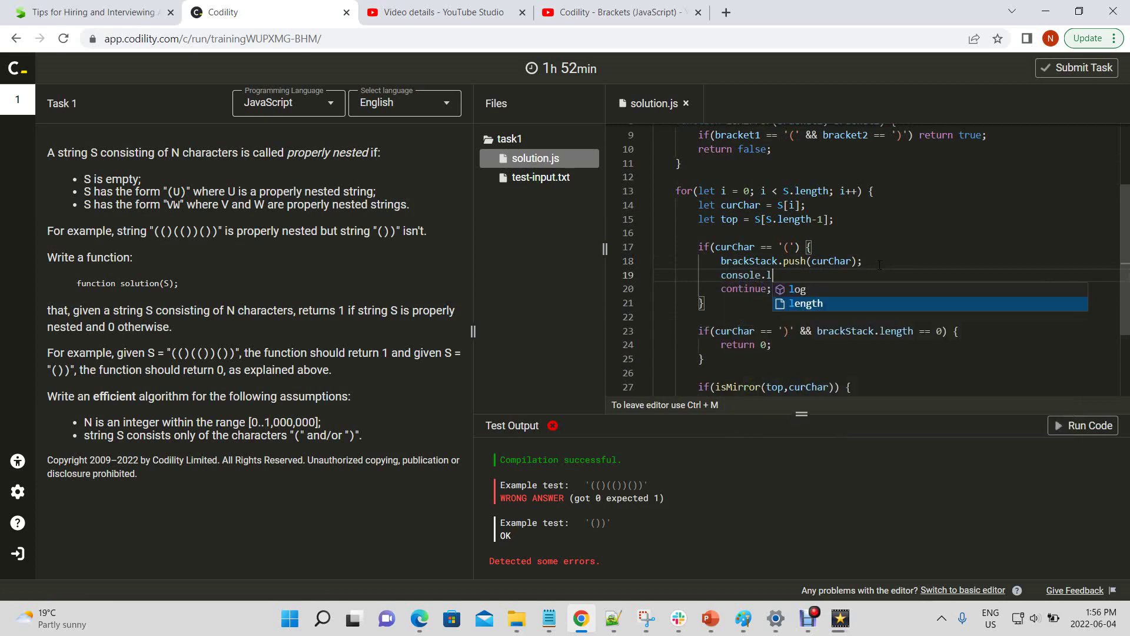
text(og(brackStack))
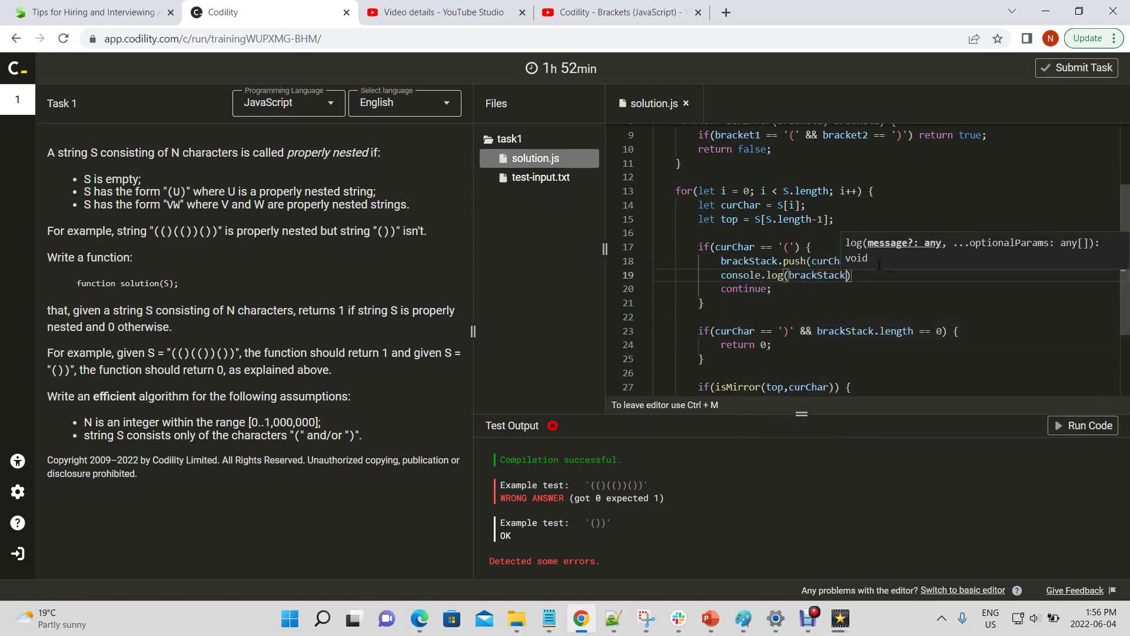
text(;)
key(Down)
key(Down)
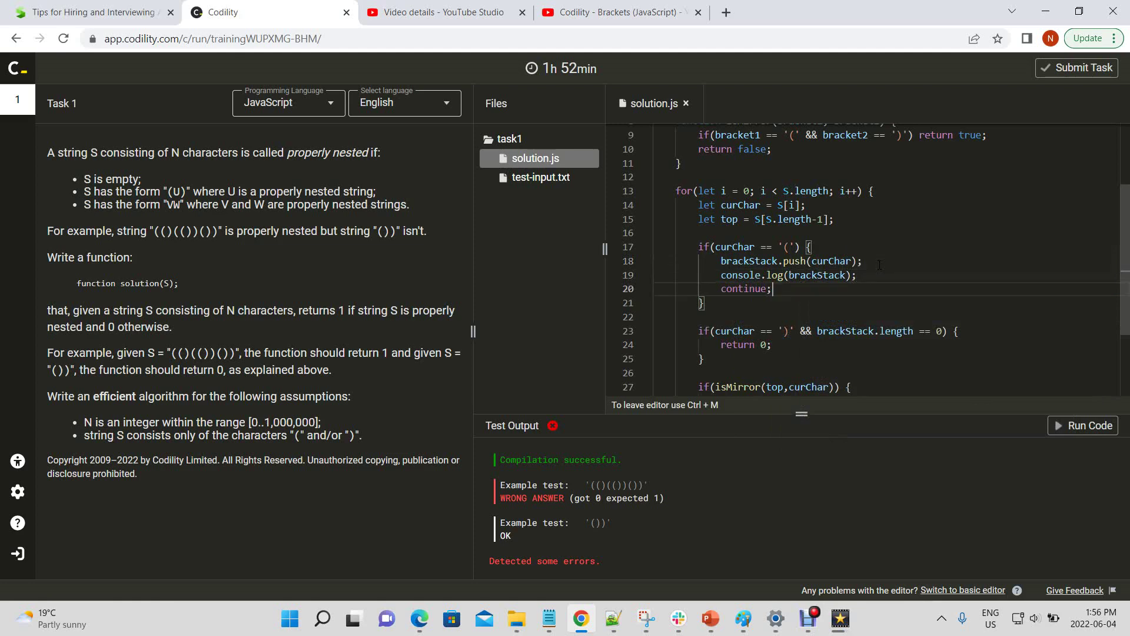
key(Down)
key(Down)
key(Down)
key(Down)
key(Down)
key(Down)
key(Down)
key(Down)
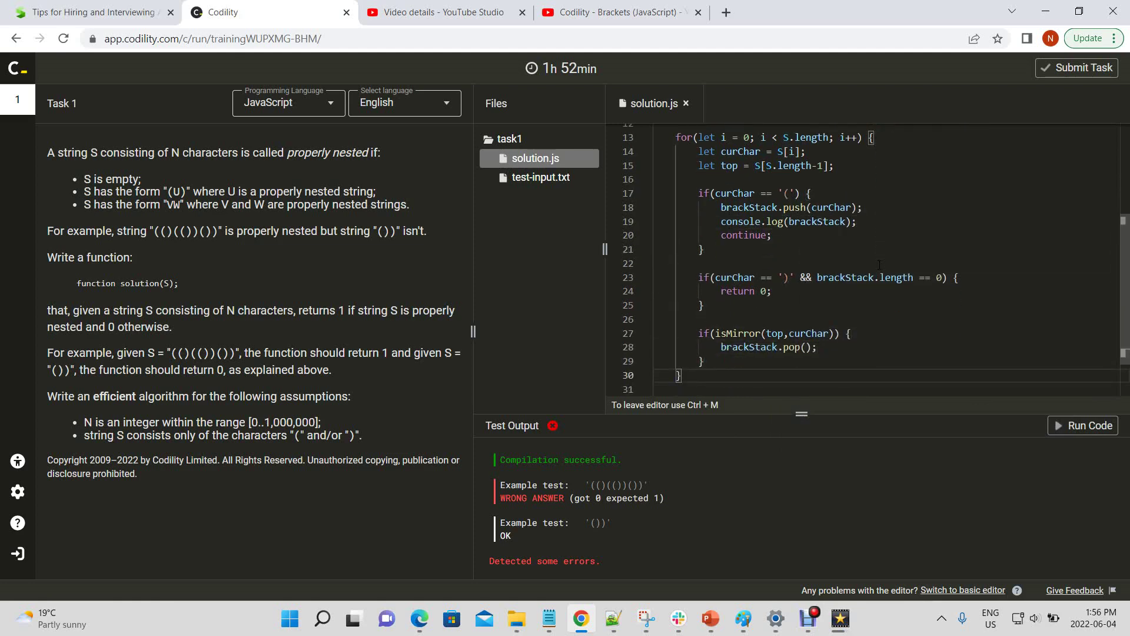
Insert console.log('false'); on a new line above return 0
key(Up)
key(Up)
key(Up)
key(Up)
key(Up)
key(Up)
key(Left)
key(Left)
key(Left)
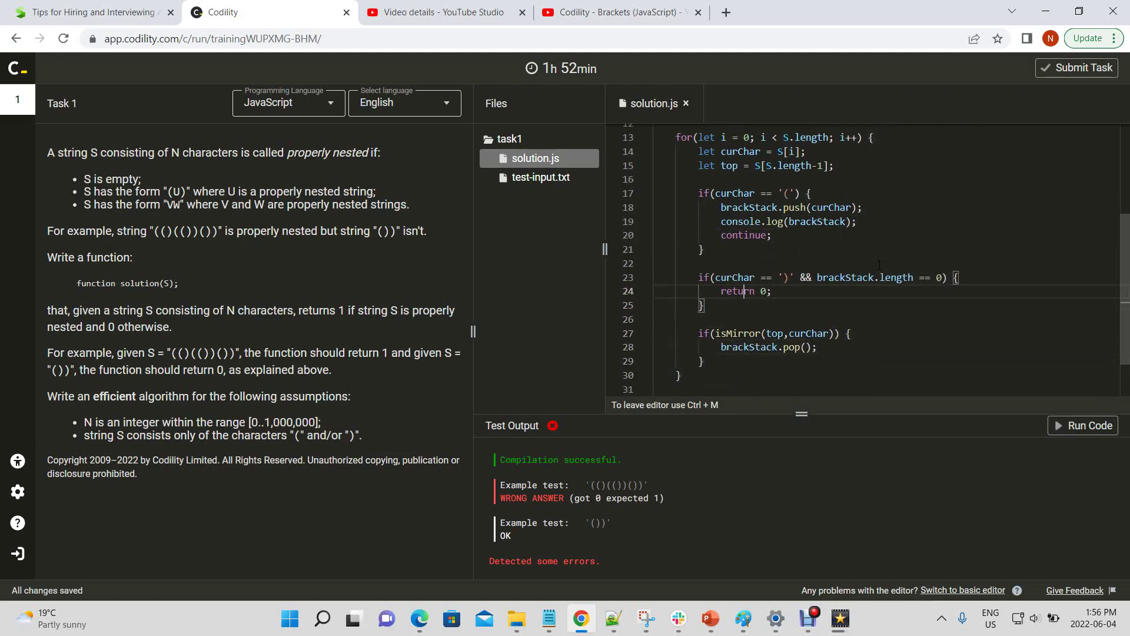
key(Home)
key(Return)
key(Up)
text(cons)
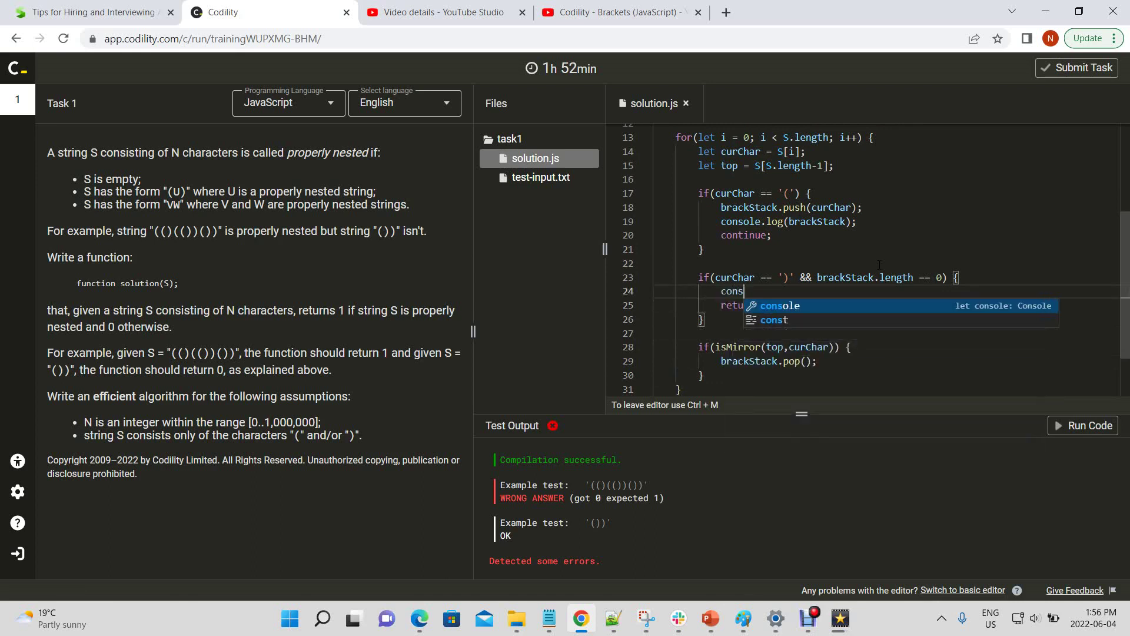
text(ole.log(')
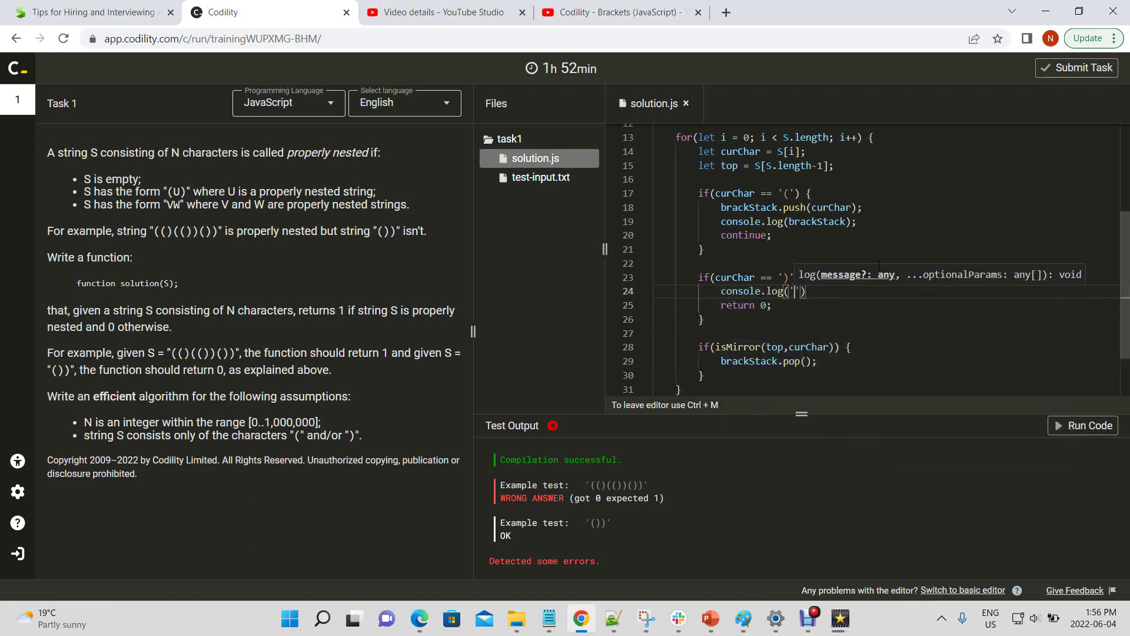
text(false'))
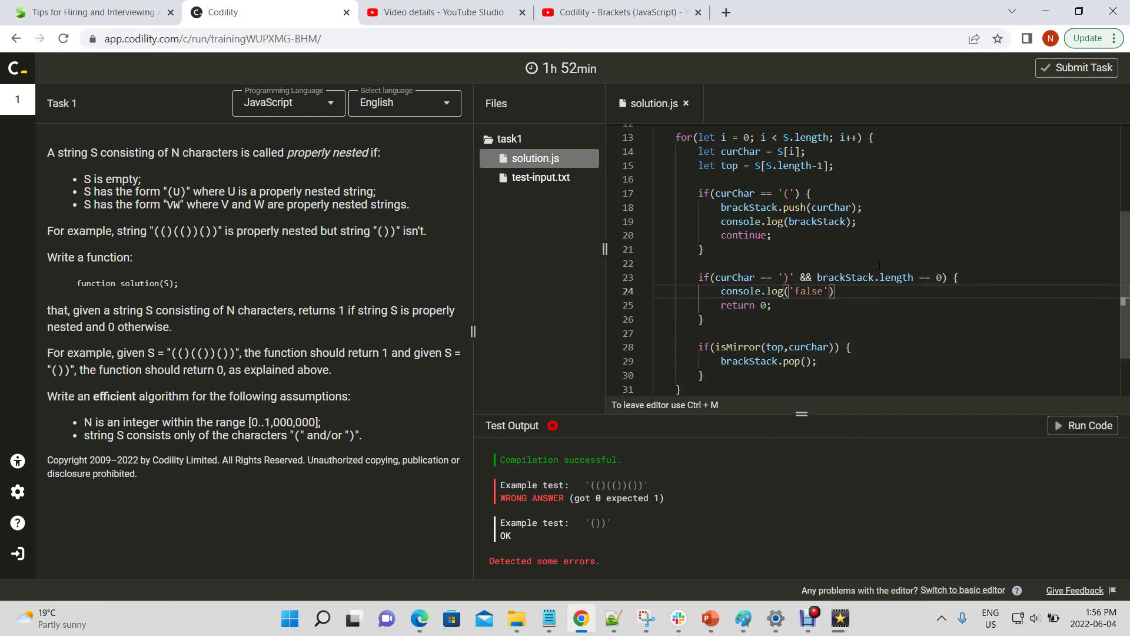
text(;)
Review the isMirror condition and its closing-bracket comparison, then rerun the debug-logged solution
drag(715, 347, 814, 348)
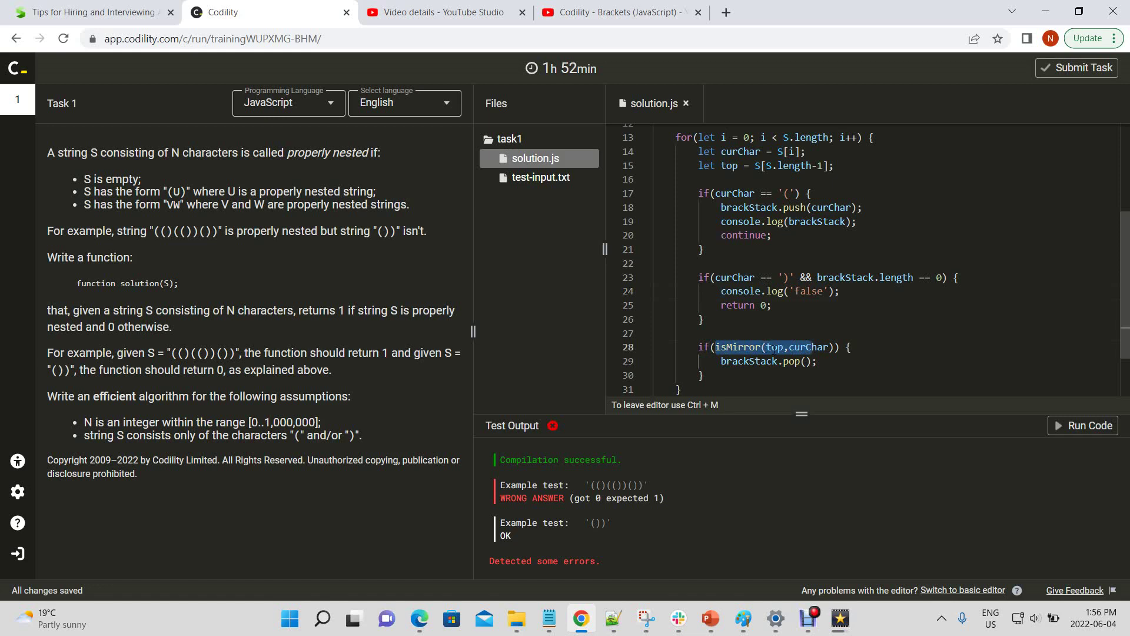
double_click(774, 347)
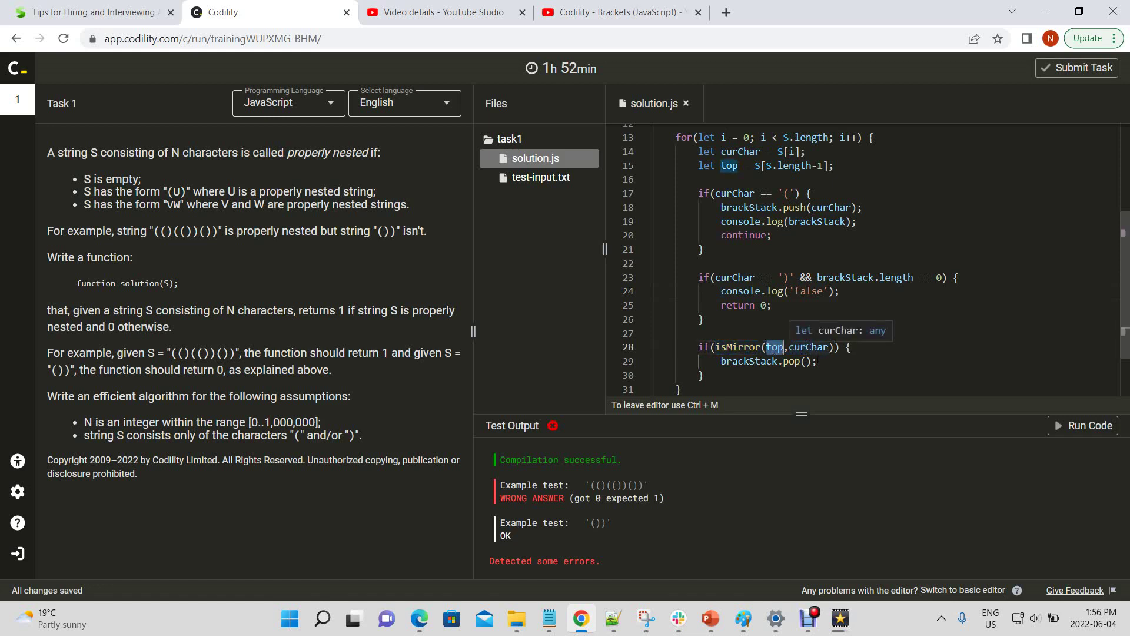
click(825, 362)
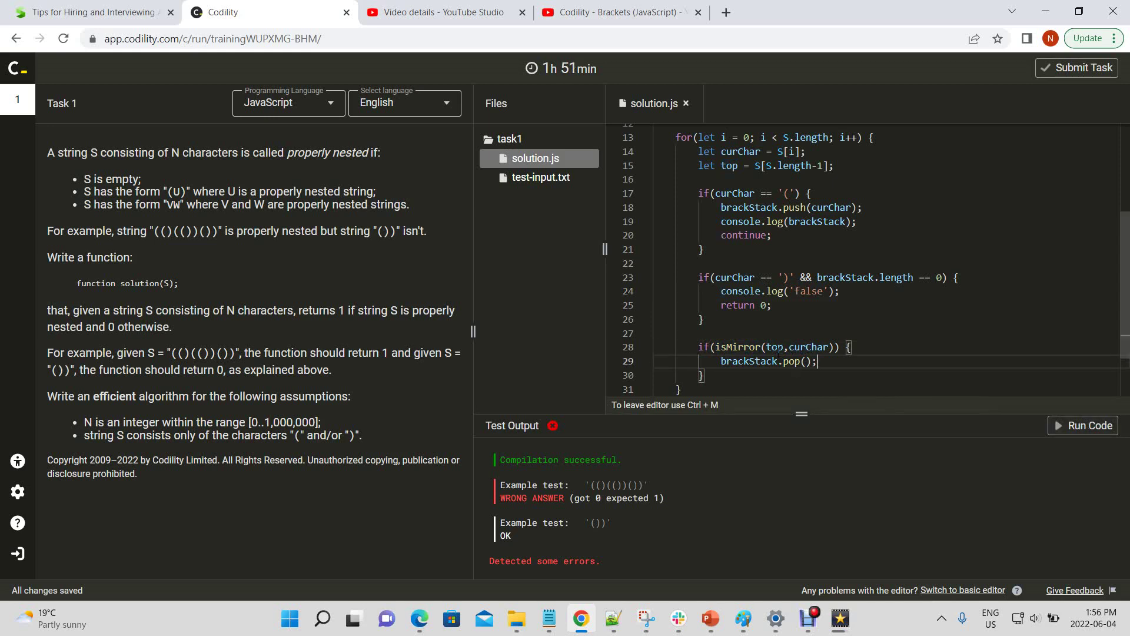
mouse_move(775, 347)
scroll(778, 265, up, 2)
scroll(707, 213, up, 2)
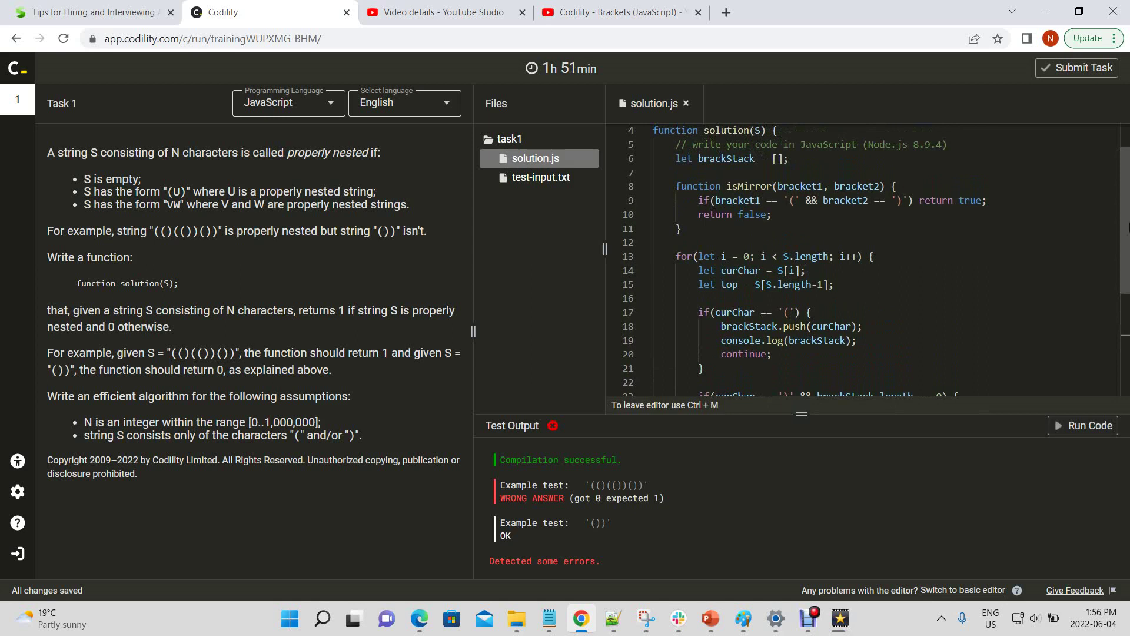
scroll(1126, 220, down, 2)
scroll(1126, 221, up, 3)
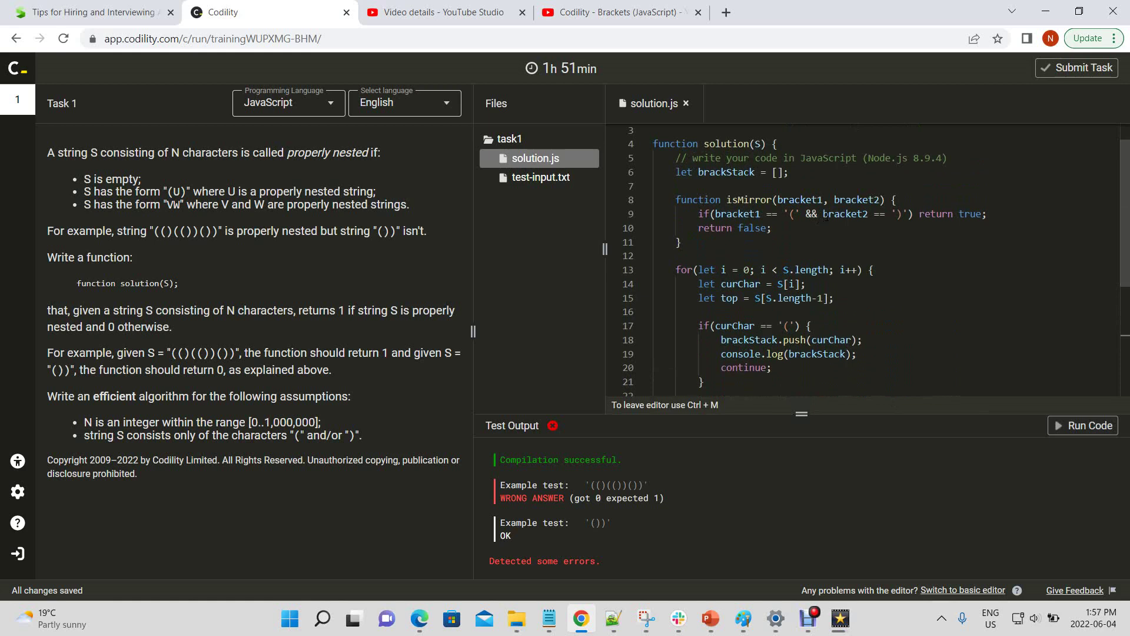
drag(823, 214, 909, 216)
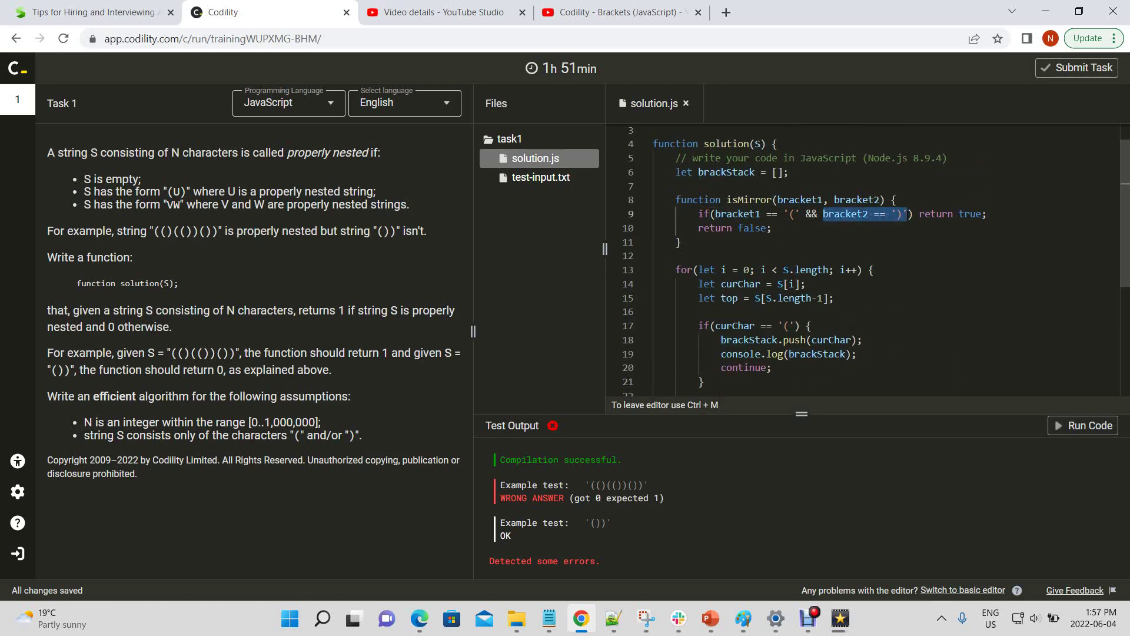
scroll(1126, 355, down, 5)
scroll(1126, 356, down, 1)
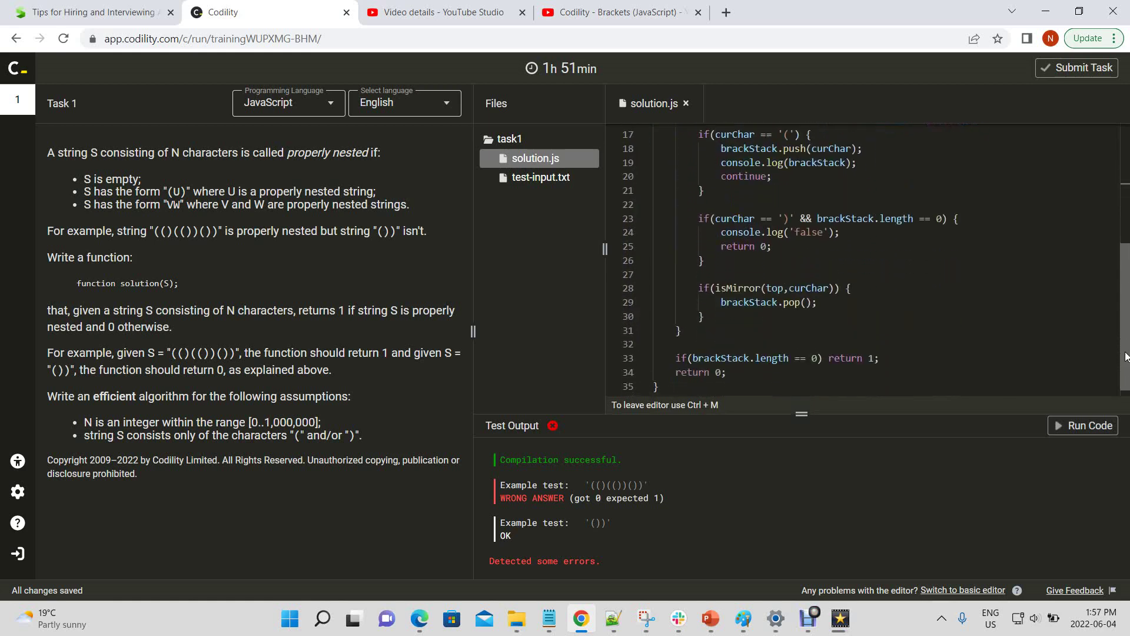
scroll(1126, 355, down, 1)
click(1090, 427)
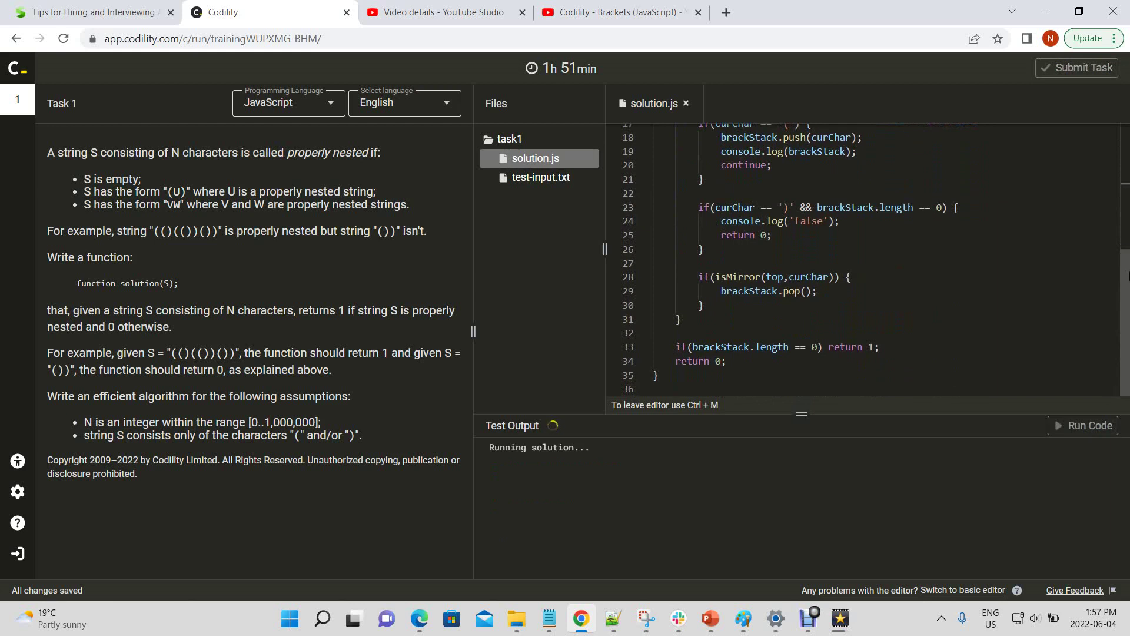
scroll(1127, 276, up, 1)
scroll(1128, 276, up, 1)
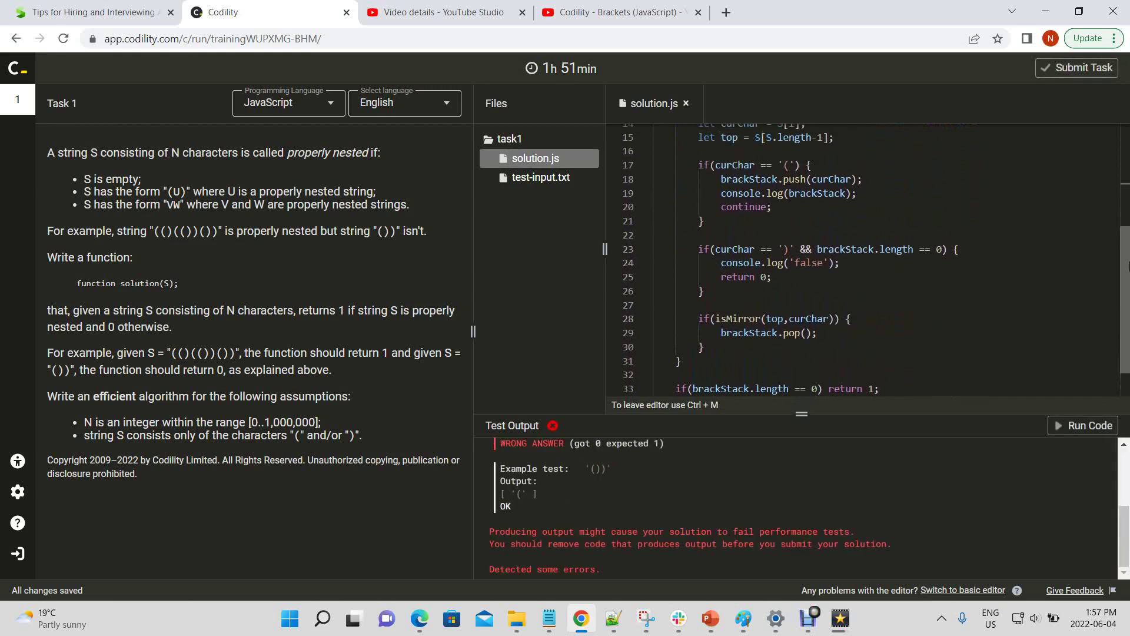
scroll(1128, 327, down, 1)
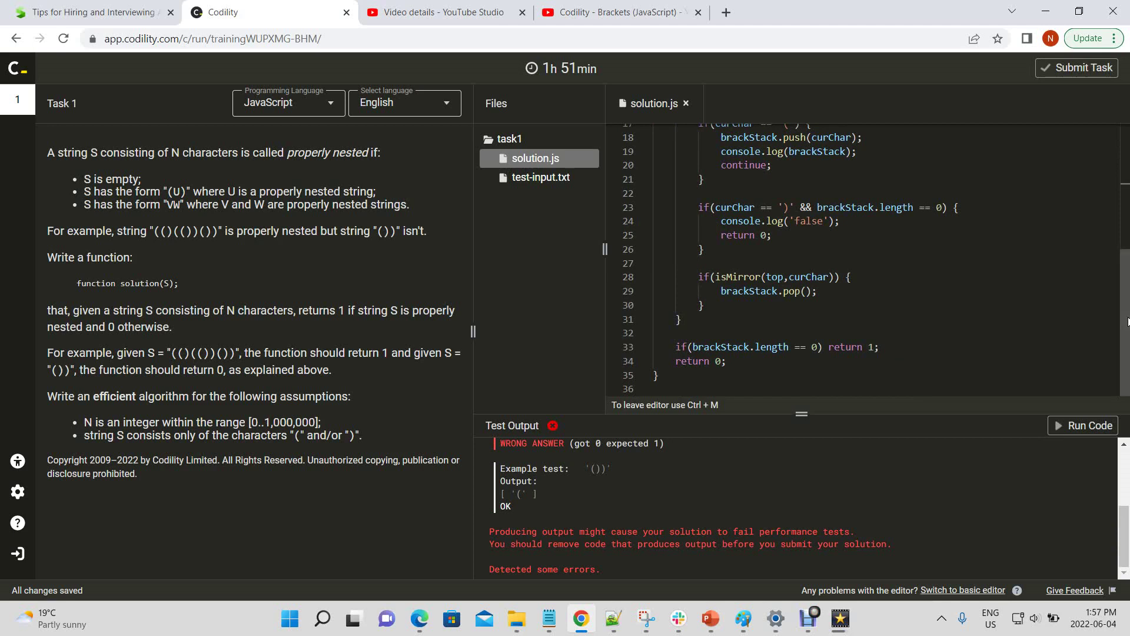
scroll(1125, 503, up, 1)
scroll(1125, 503, up, 1)
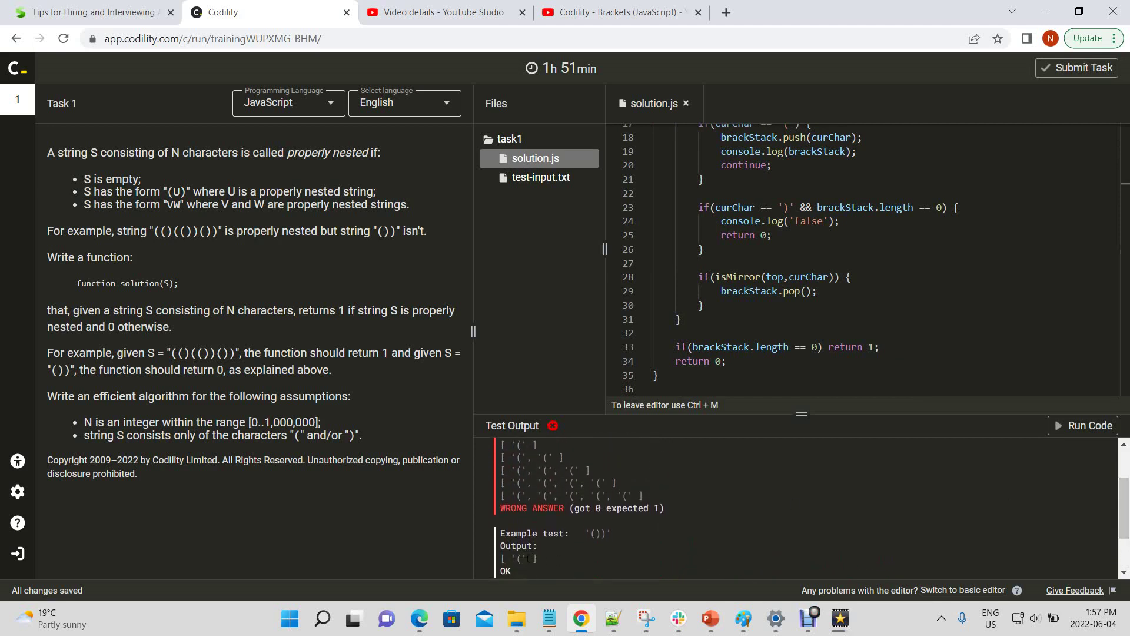
drag(500, 558, 541, 564)
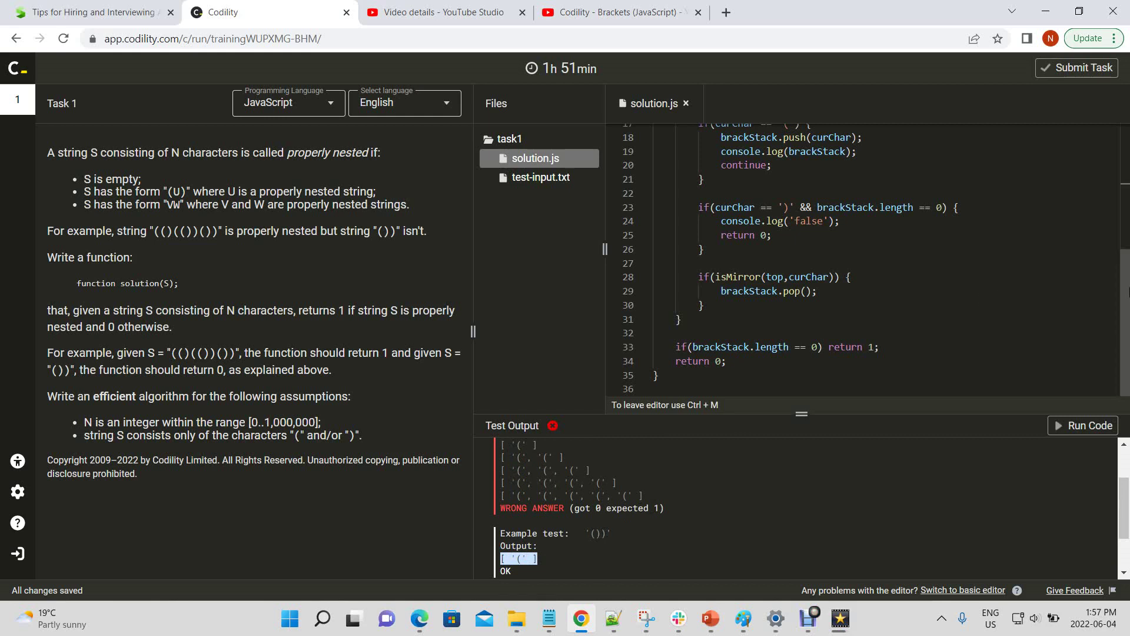
scroll(875, 260, up, 2)
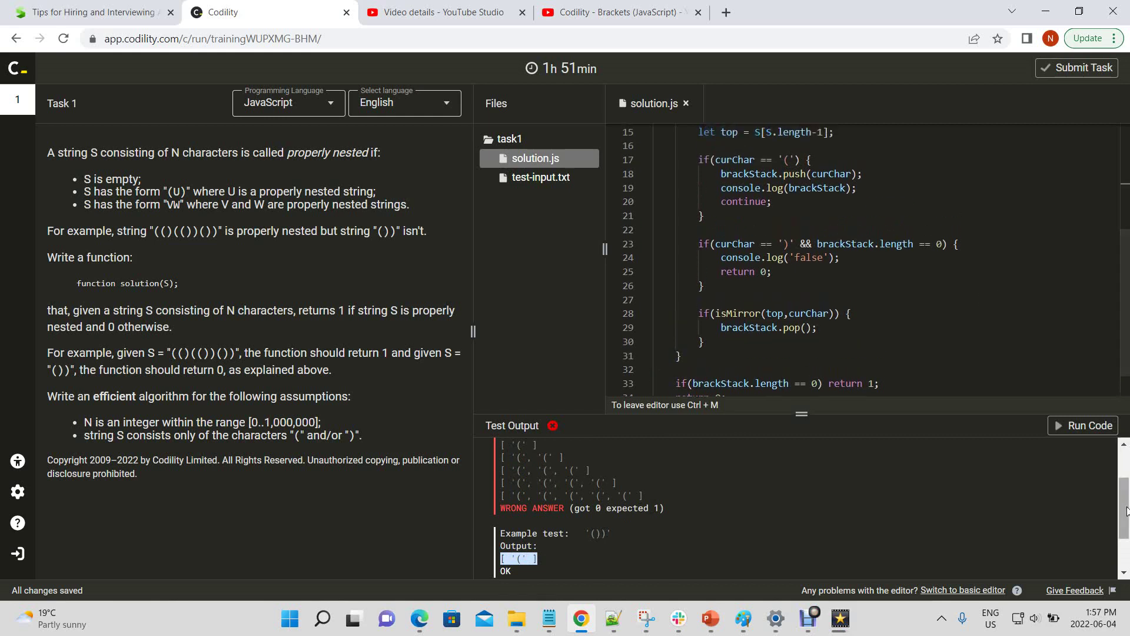
scroll(1128, 528, up, 3)
scroll(1128, 528, down, 4)
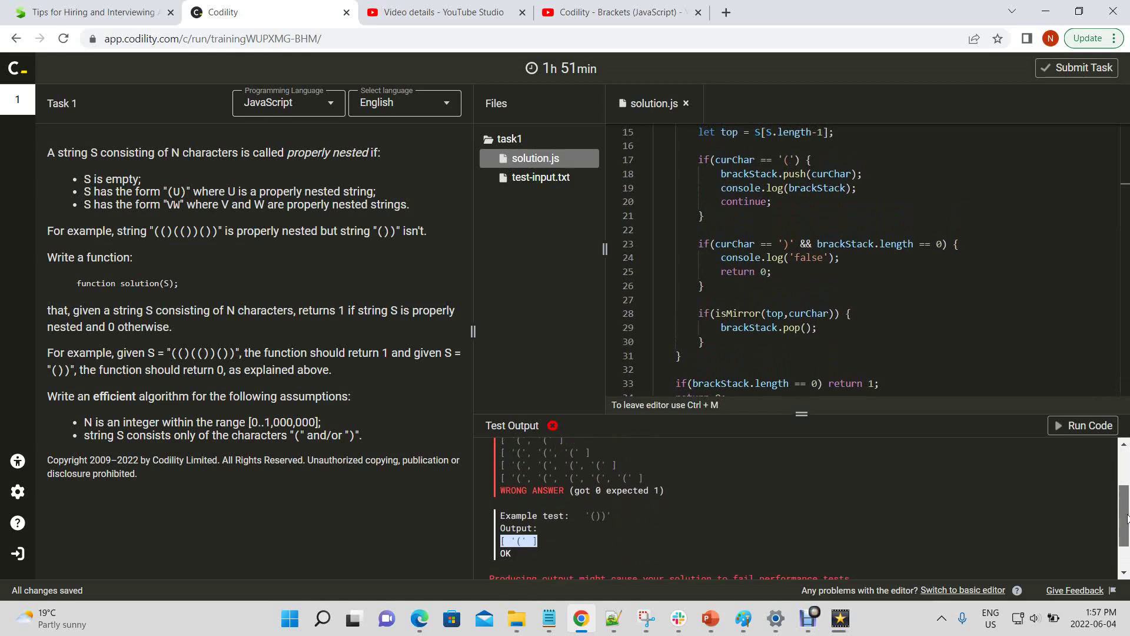
drag(1128, 528, 1125, 521)
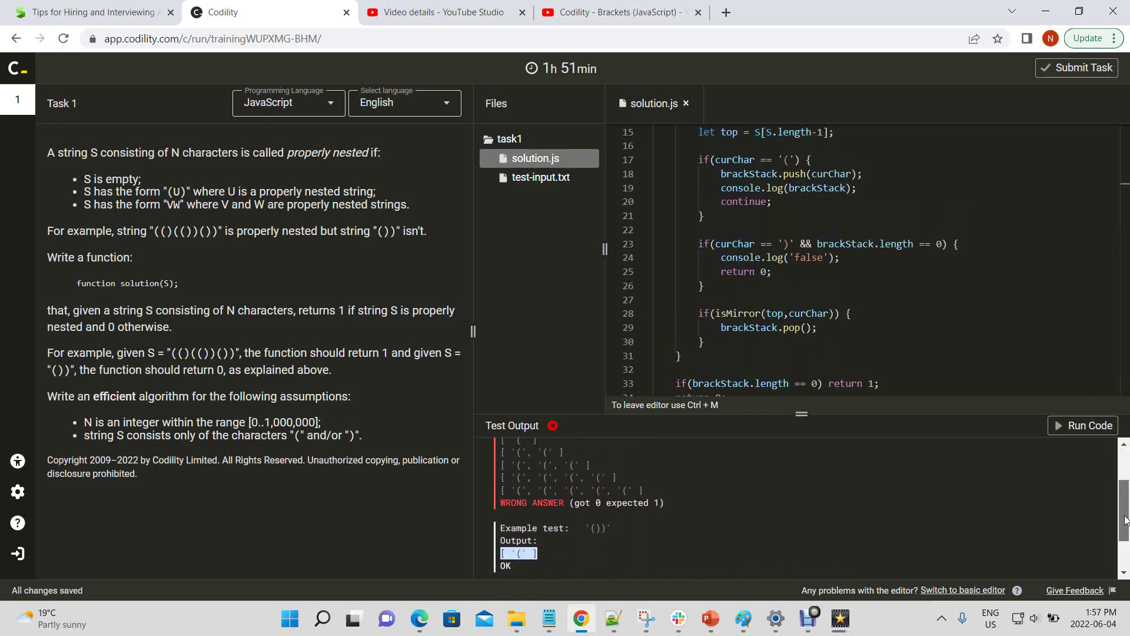
scroll(1125, 521, up, 1)
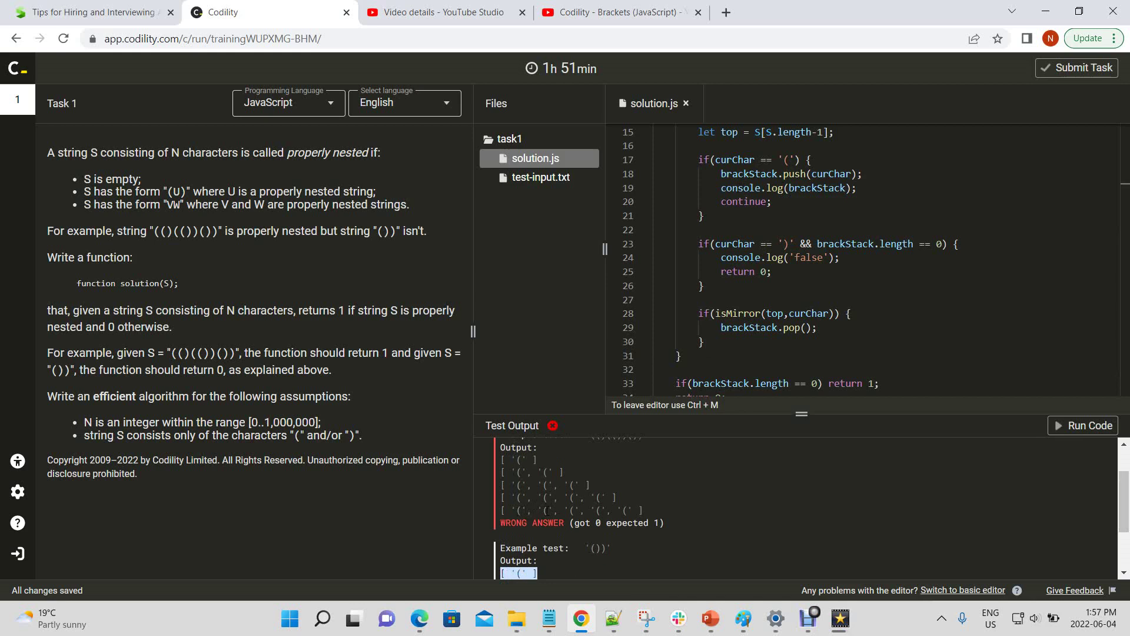
scroll(586, 463, up, 1)
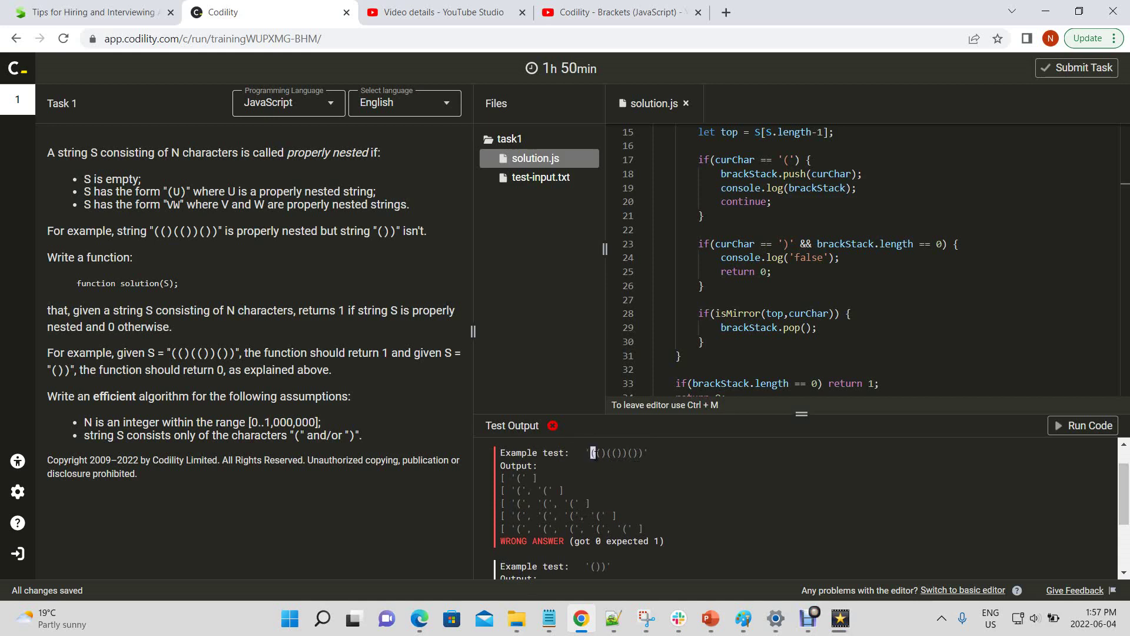
drag(592, 455, 603, 455)
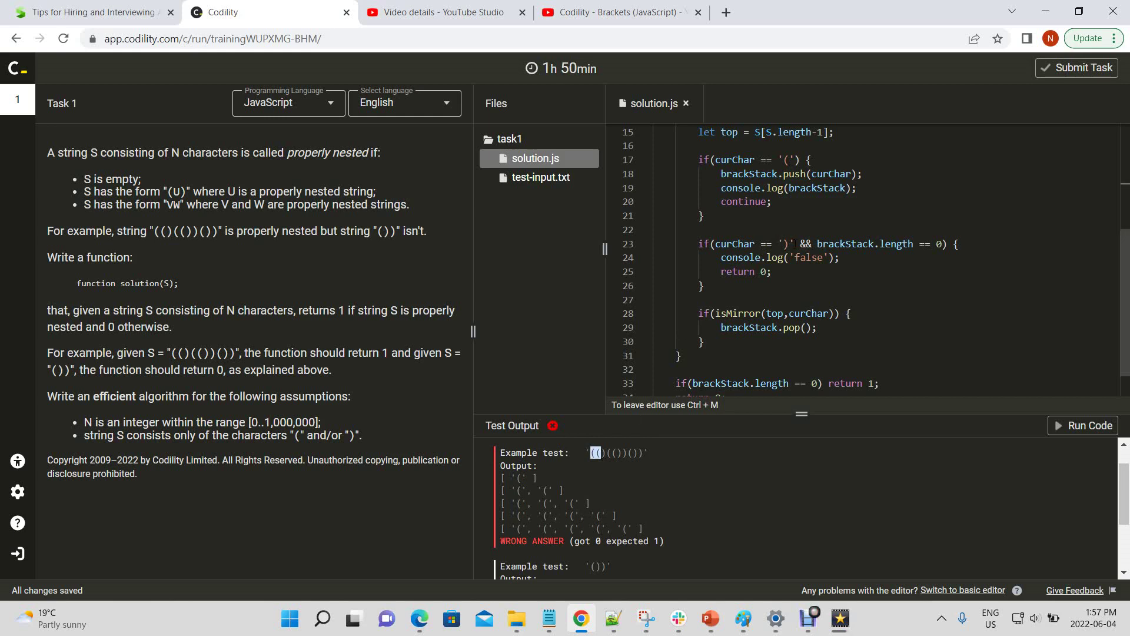
drag(778, 244, 786, 244)
drag(767, 285, 651, 244)
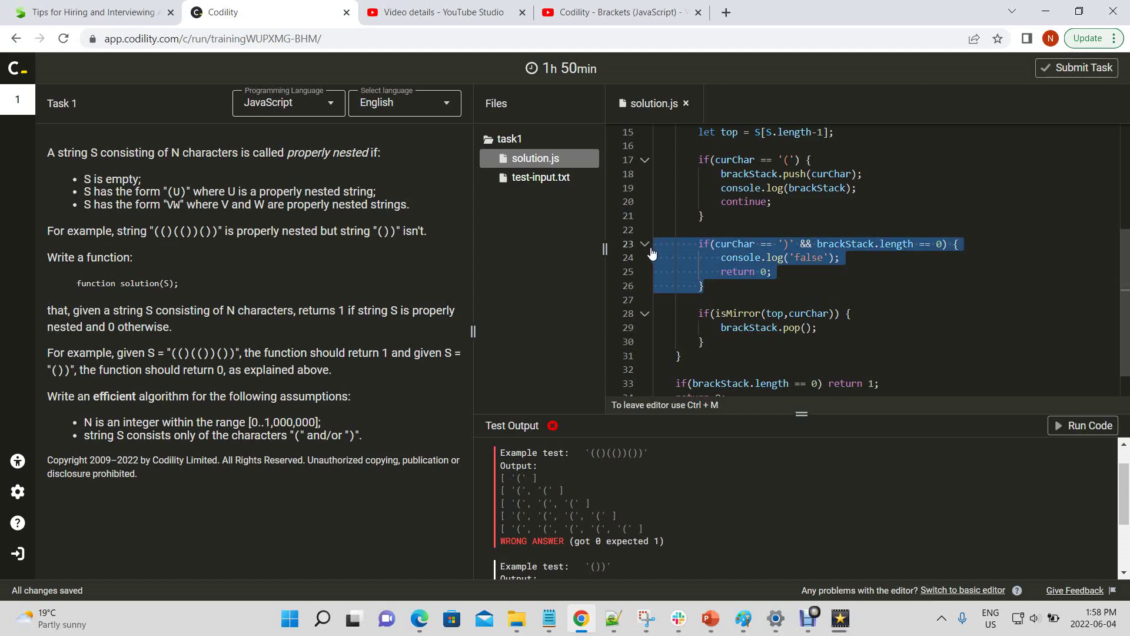
Duplicate the brackStack if block below itself and remove the copy's extra indentation
key(ctrl+c)
click(746, 284)
key(Return)
key(Return)
key(ctrl+v)
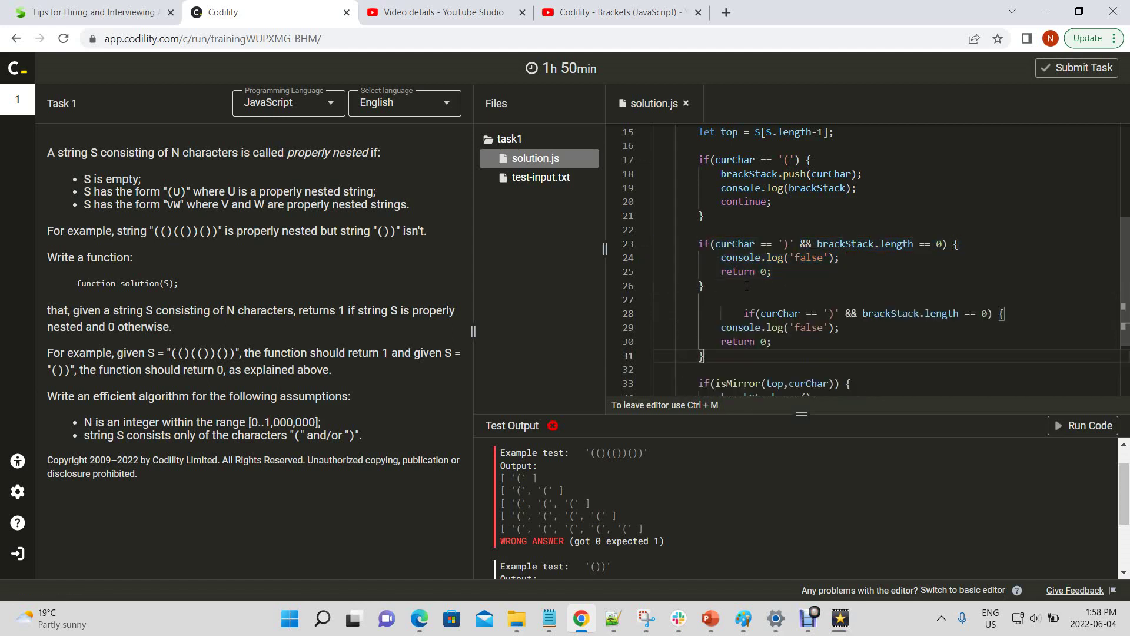
drag(746, 314, 705, 314)
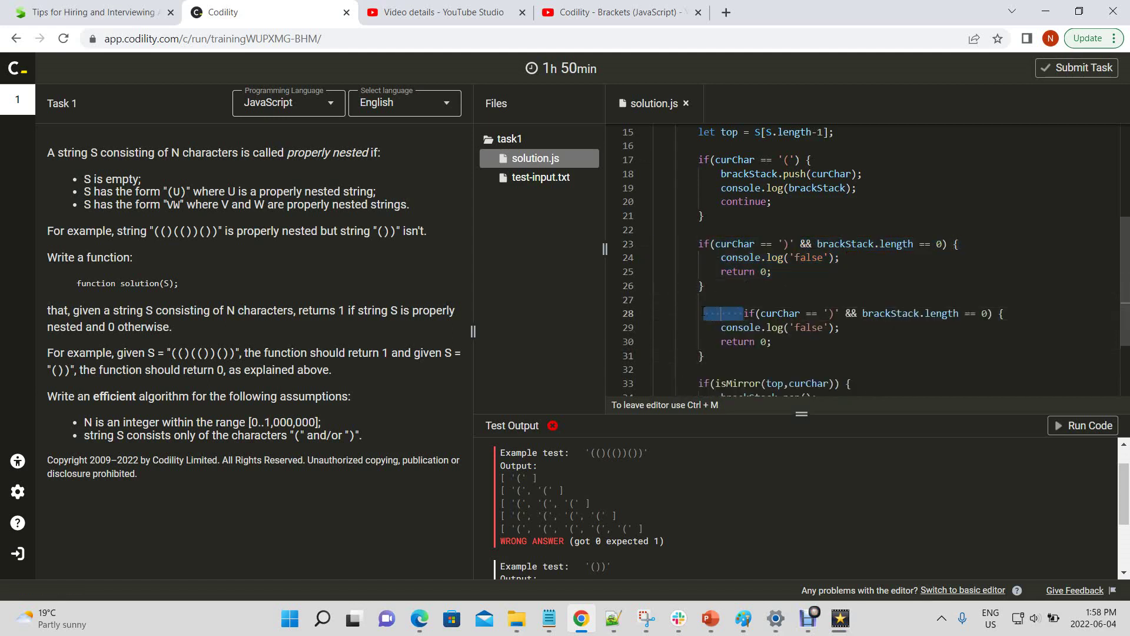
key(BackSpace)
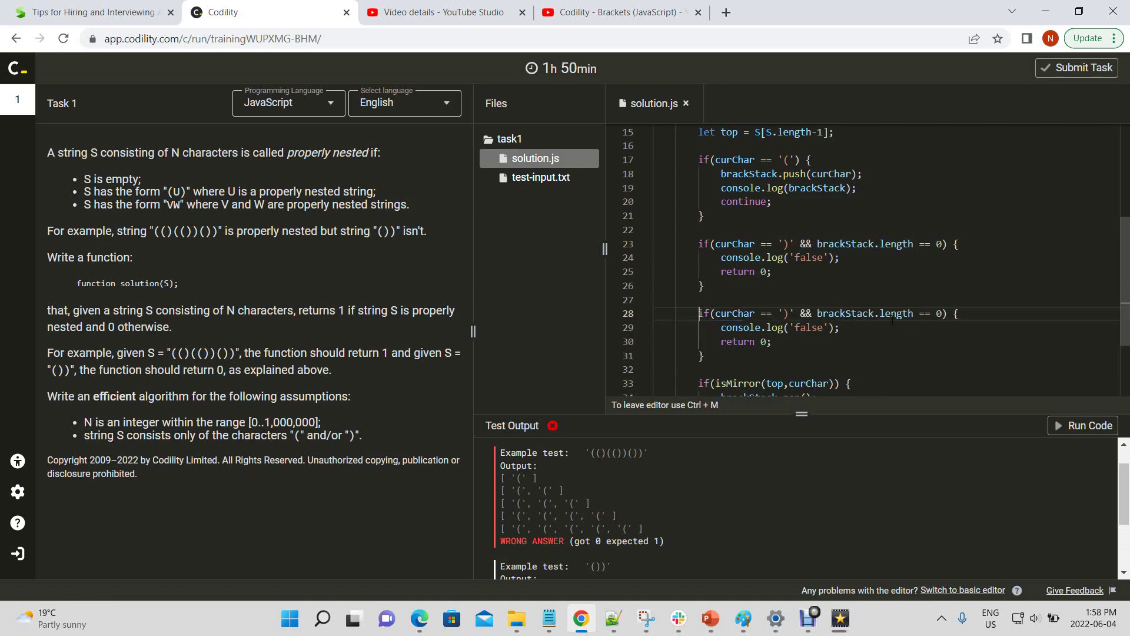
Change the copied block's length condition to a greater-than check on line 28
drag(917, 313, 933, 313)
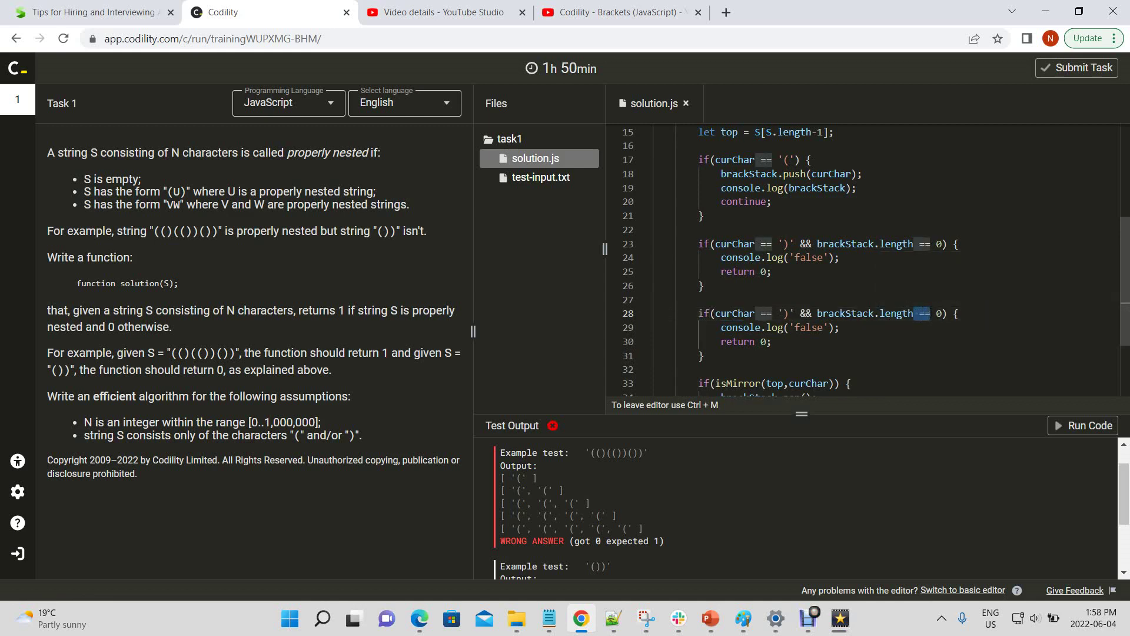
text(>)
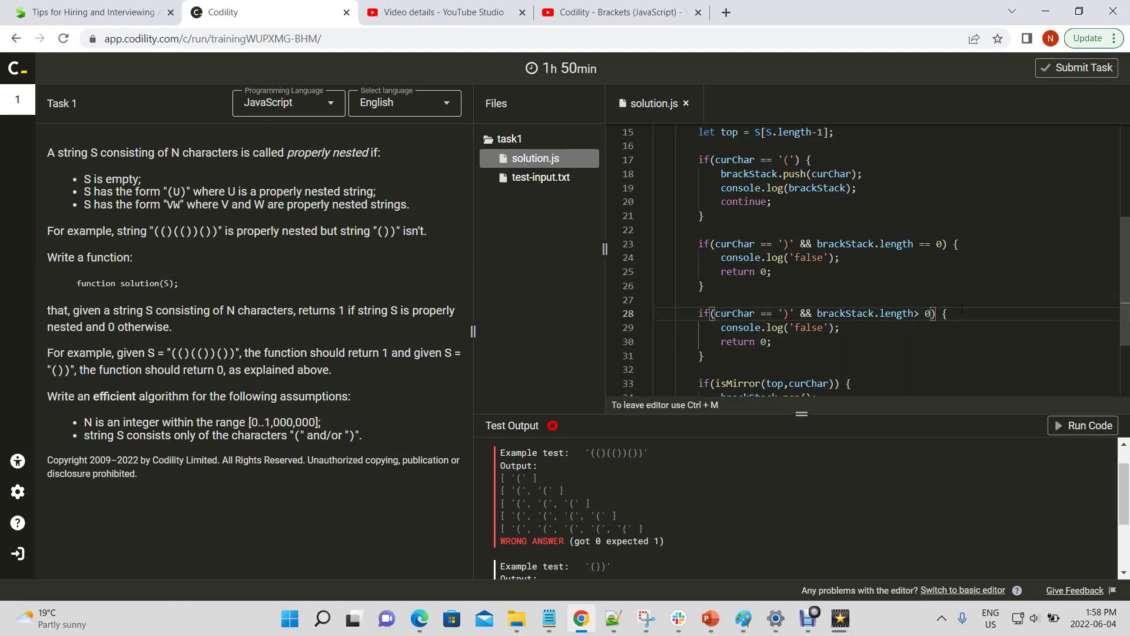
key(Left)
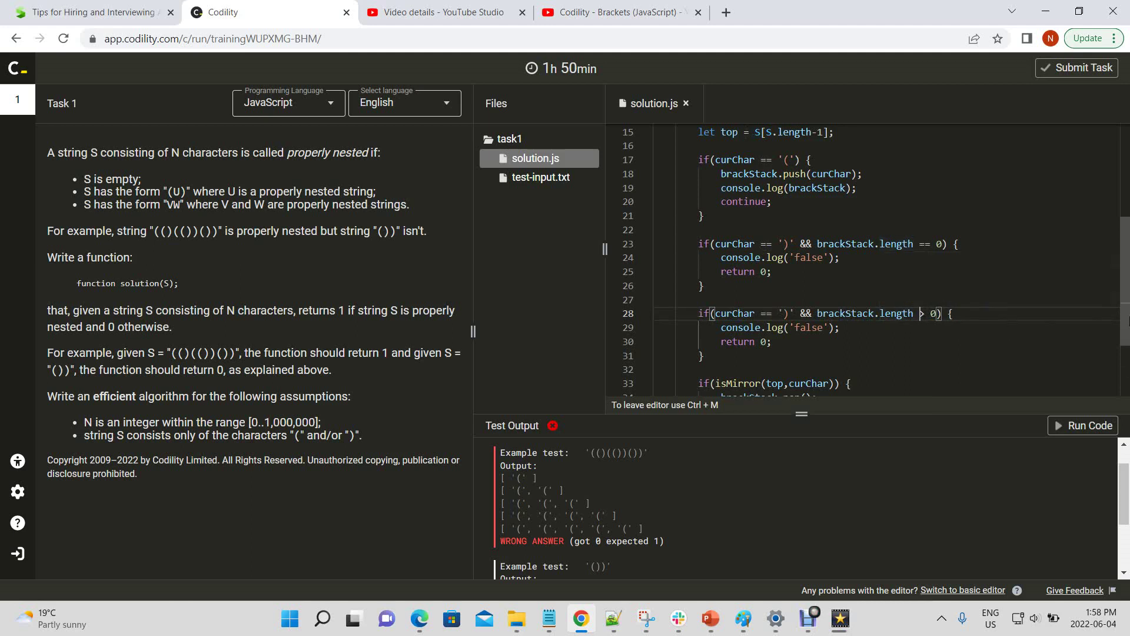
scroll(874, 265, down, 1)
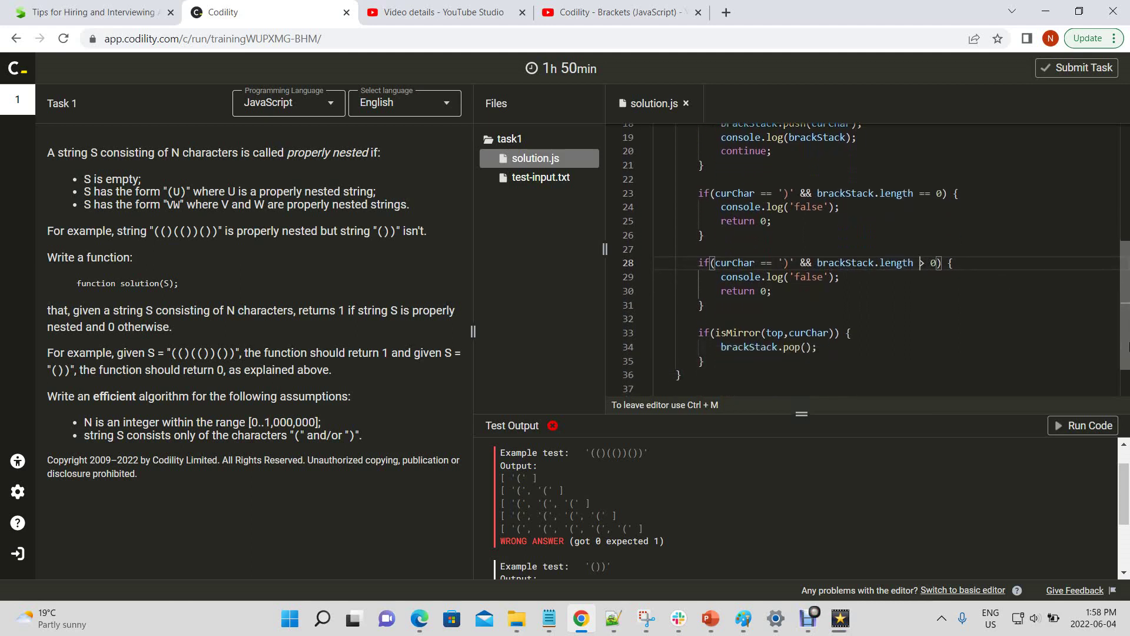
key(Right)
key(Right)
key(Right)
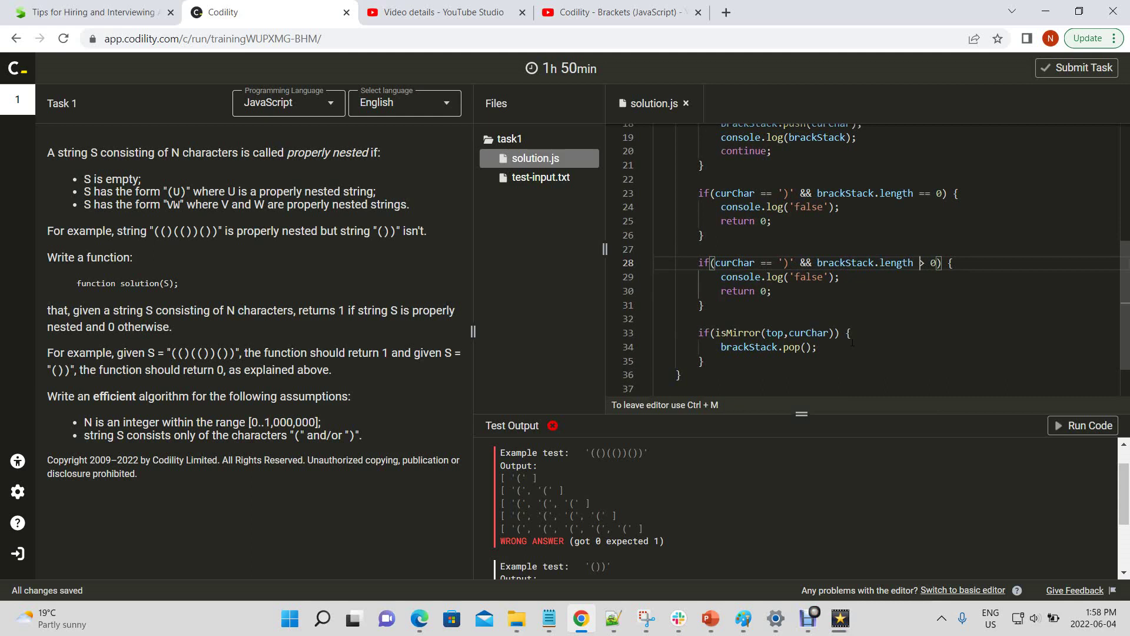
key(Left)
key(Left)
key(Left)
Put brackStack.pop() in the new block in place of its console.log and return lines
drag(841, 351, 878, 336)
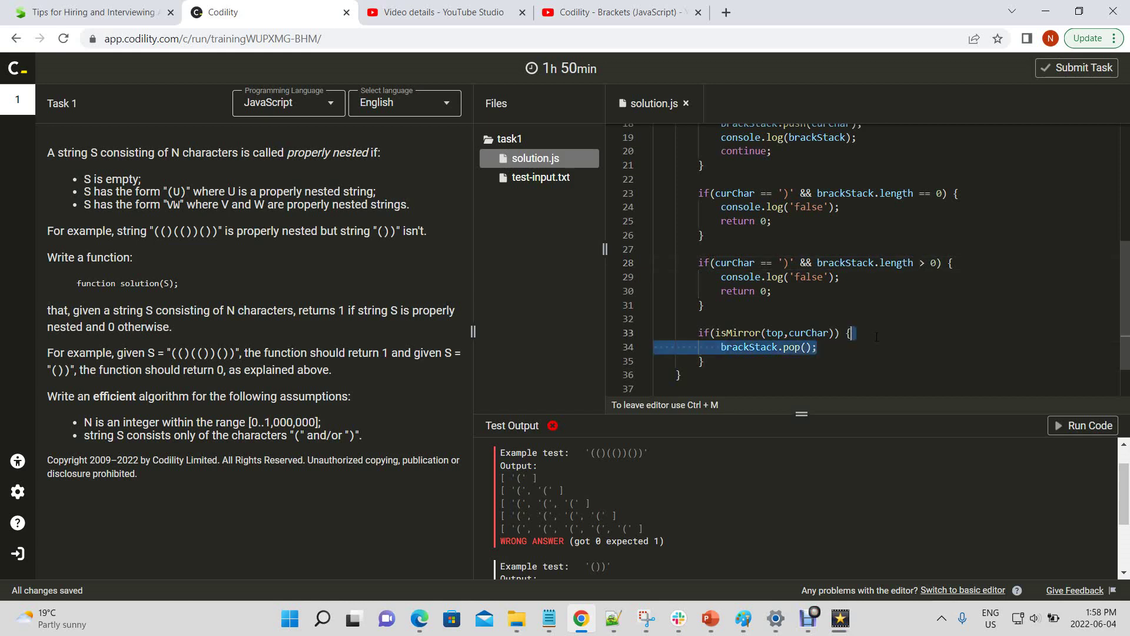
key(ctrl+c)
click(958, 266)
key(Return)
key(ctrl+v)
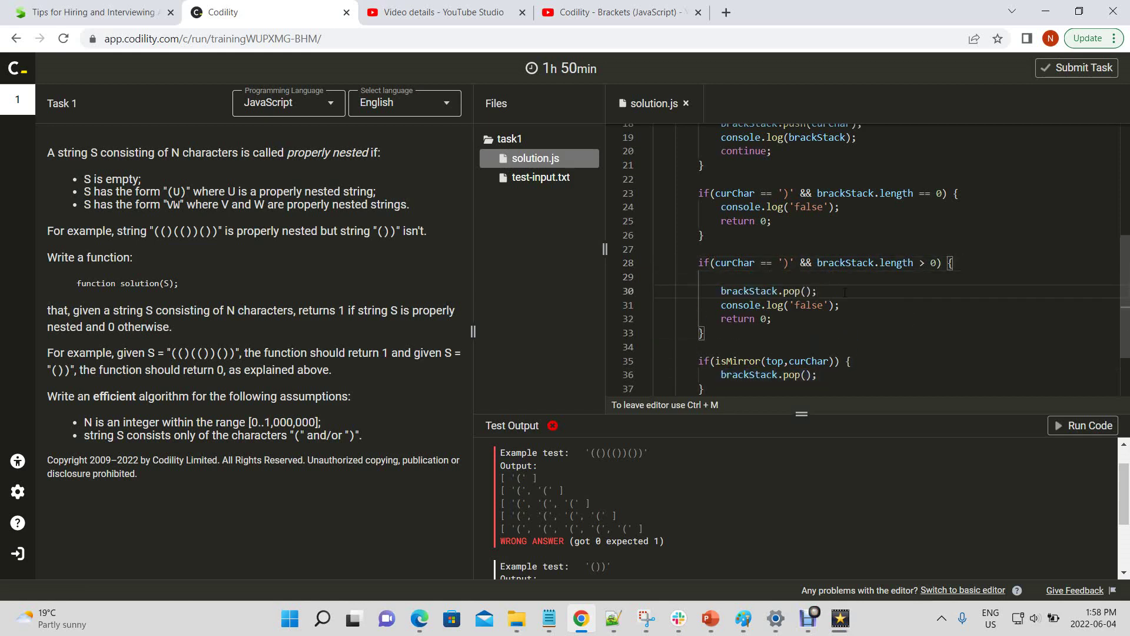
click(956, 263)
key(shift+Down)
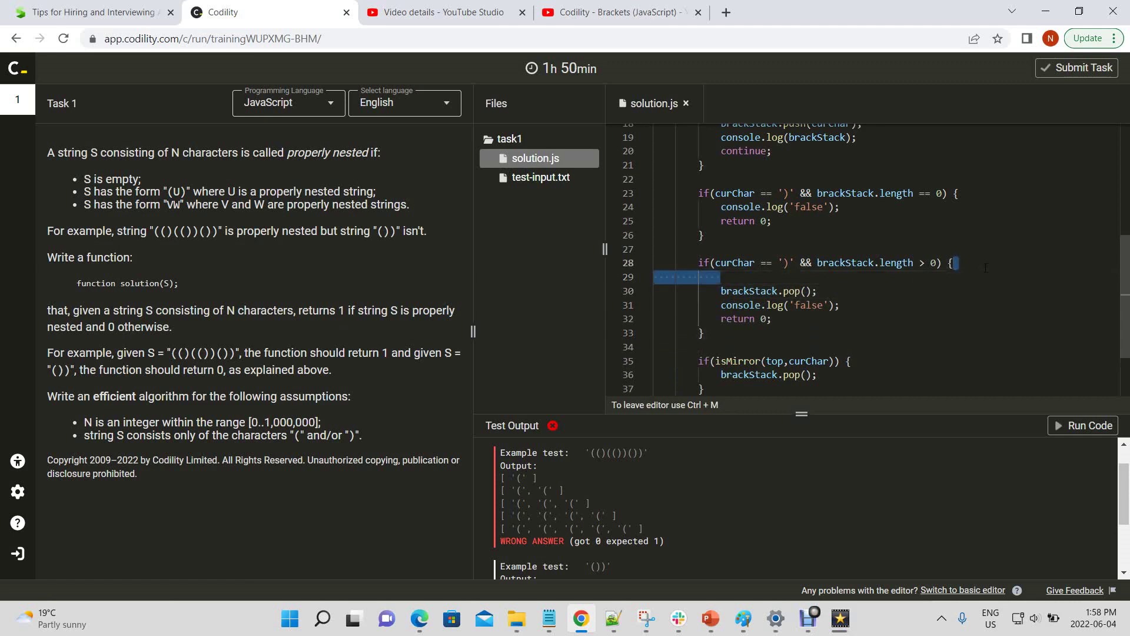
key(BackSpace)
drag(861, 305, 865, 278)
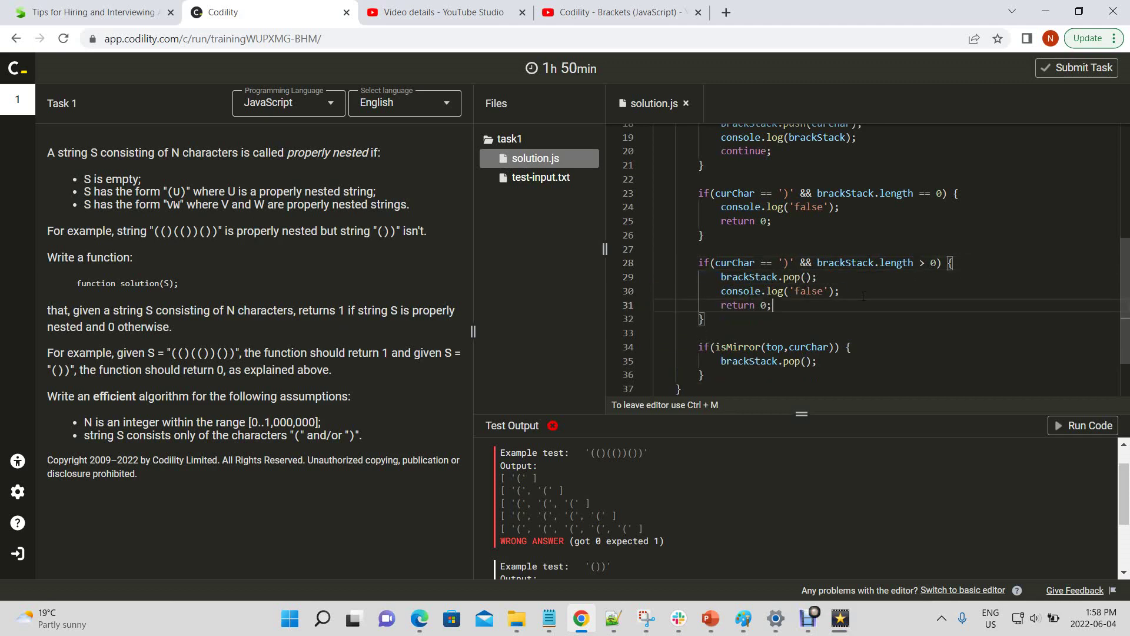
key(BackSpace)
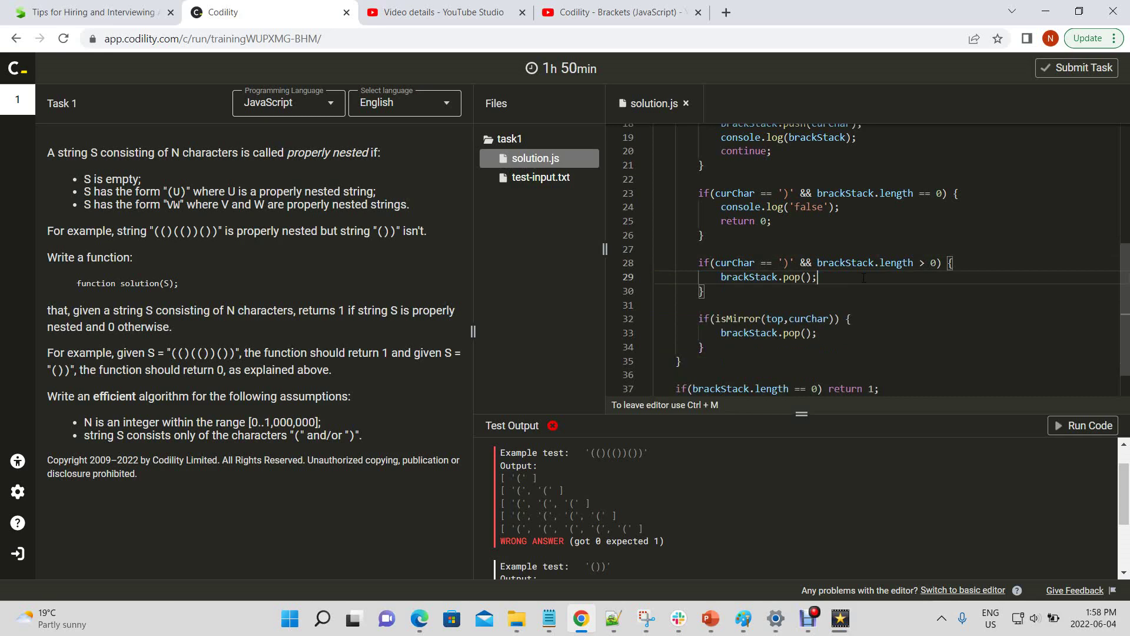
key(Return)
text(continue;)
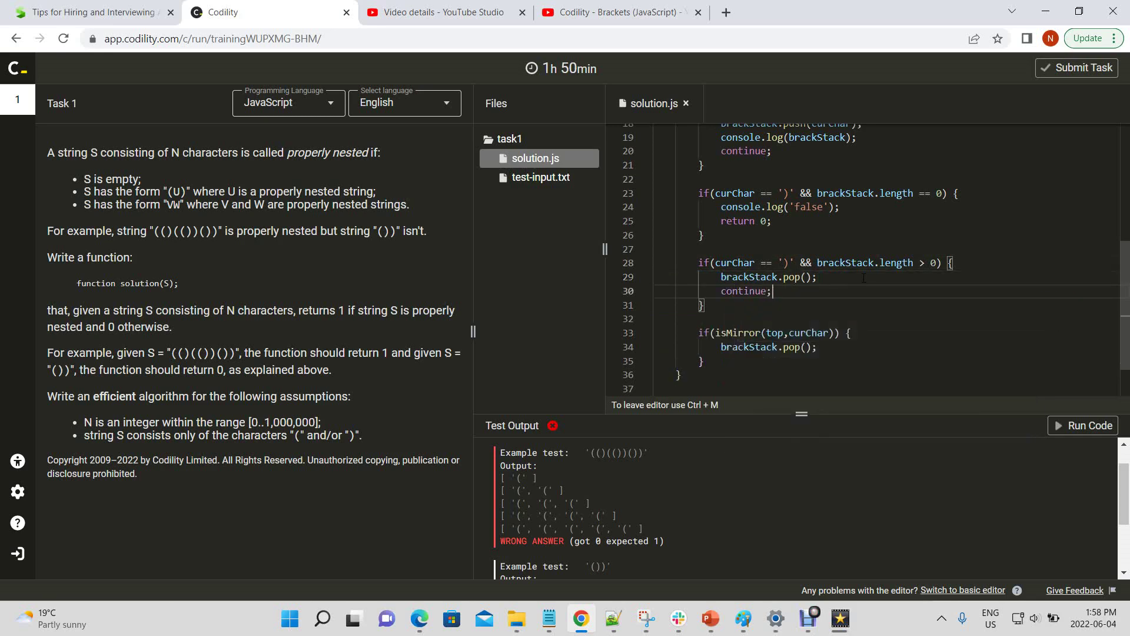
Replace the old isMirror block with the new non-empty-stack pop block
key(Down)
key(Return)
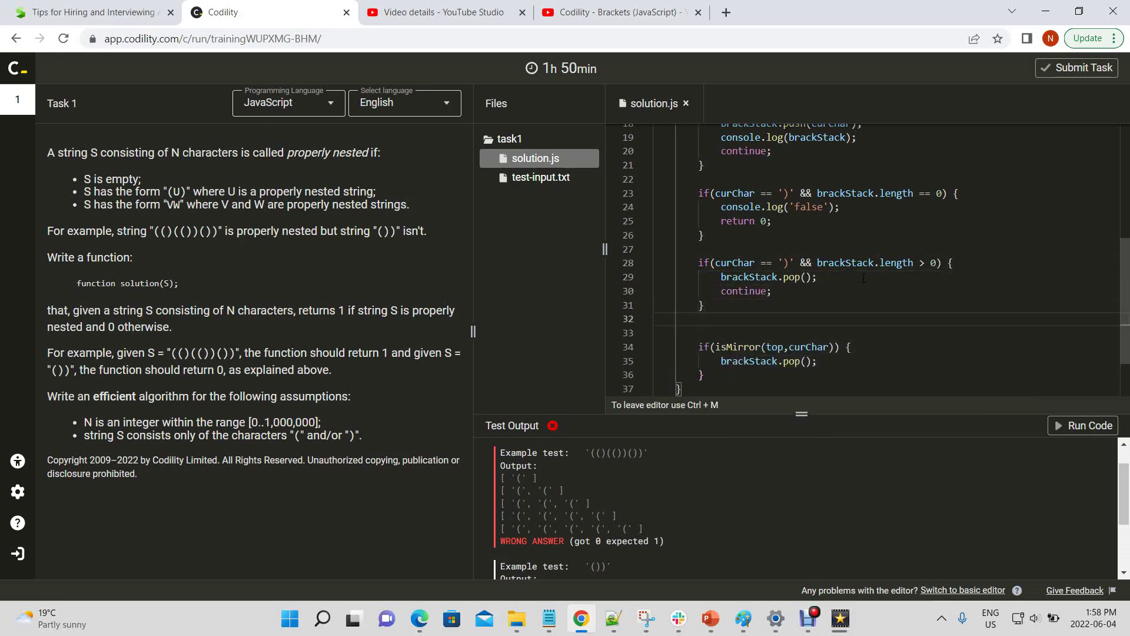
key(Up)
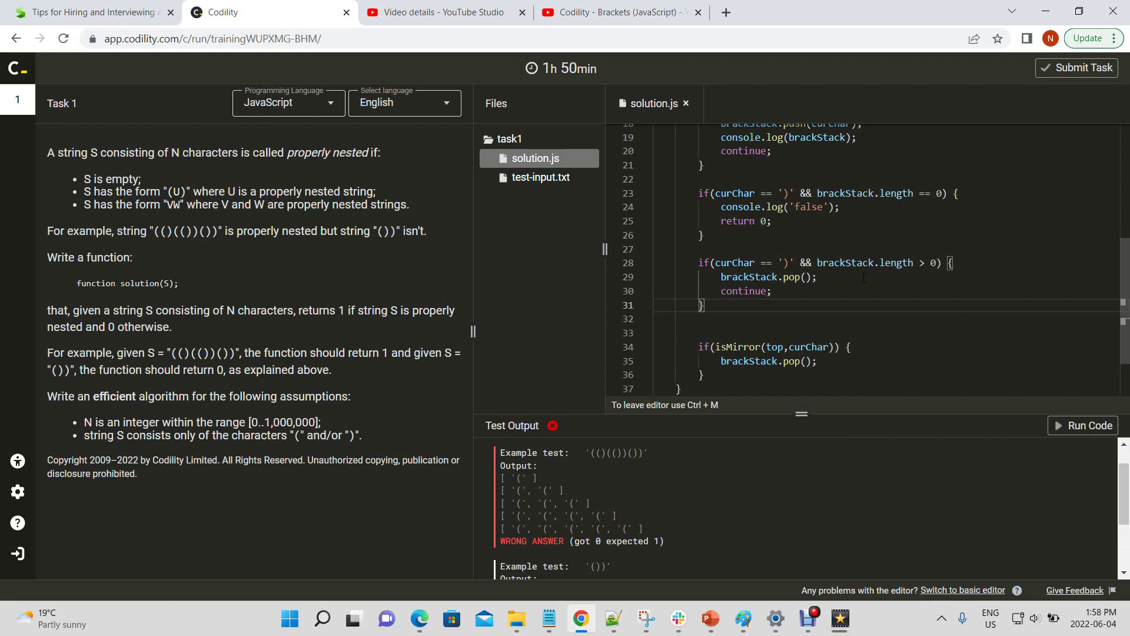
key(shift+Up)
key(shift+Up)
key(shift+Up)
key(shift+Home)
key(Down)
key(Down)
key(Down)
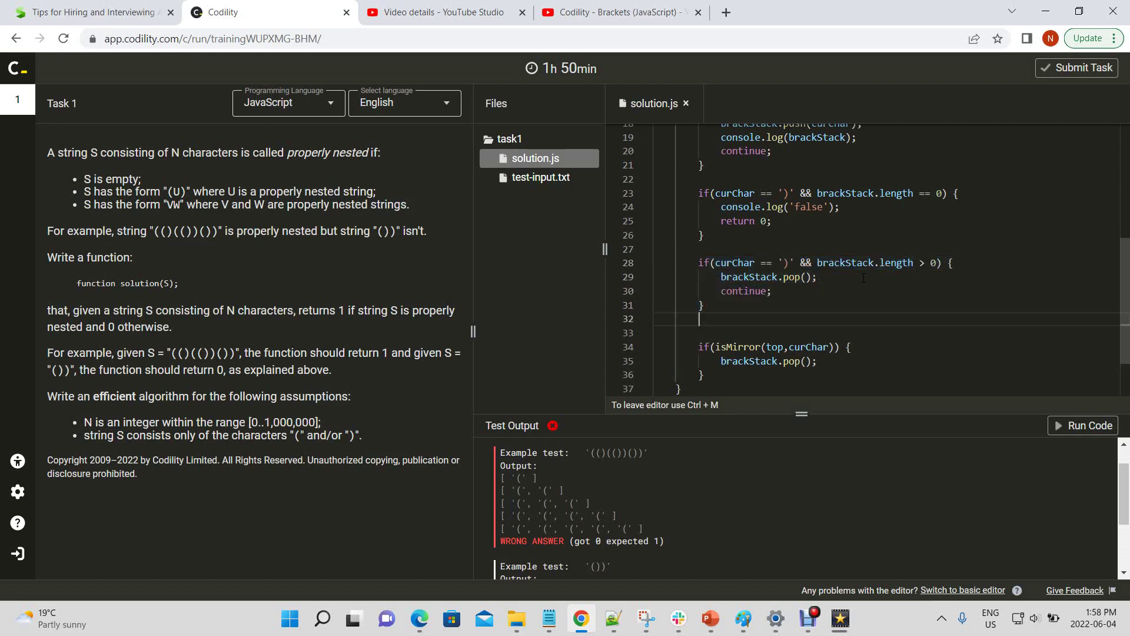
key(shift+Down)
key(shift+Down)
key(shift+Down)
key(shift+End)
key(ctrl+v)
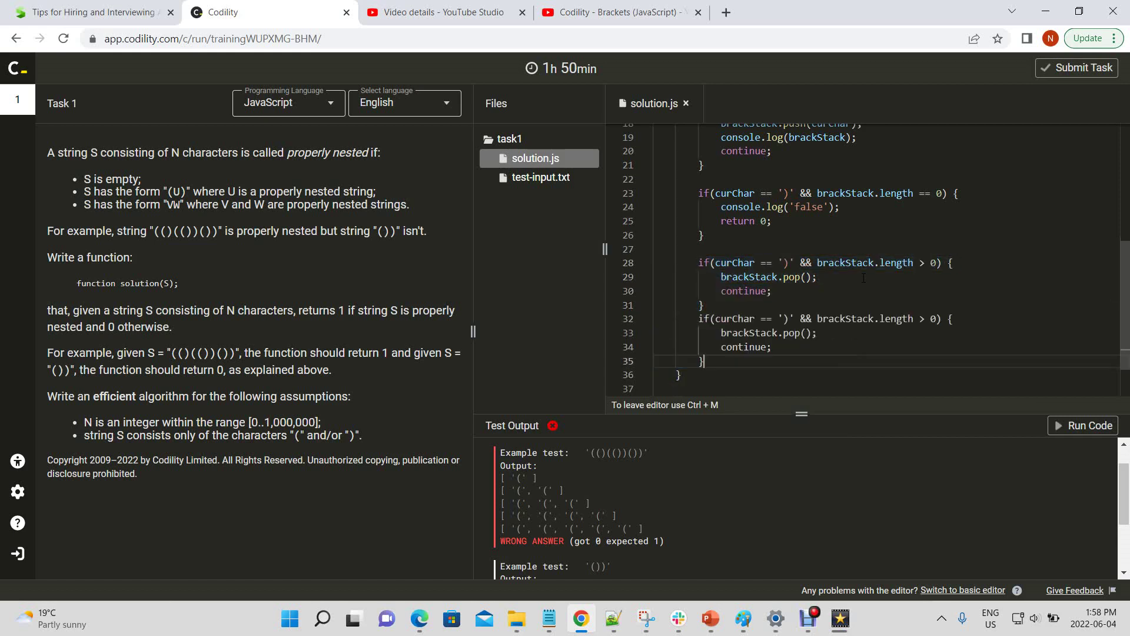
key(Home)
key(Return)
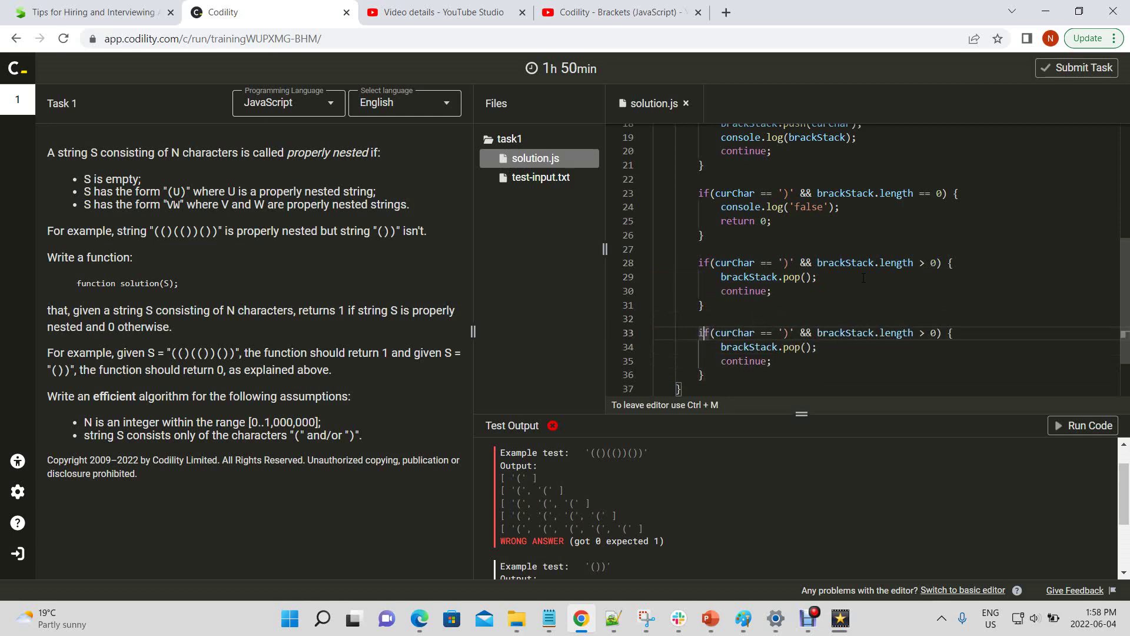
Make the line 33 check test for an empty stack and return 0 instead of popping
key(ctrl+Right)
key(ctrl+Right)
key(ctrl+Right)
key(ctrl+Right)
key(ctrl+Right)
key(ctrl+Right)
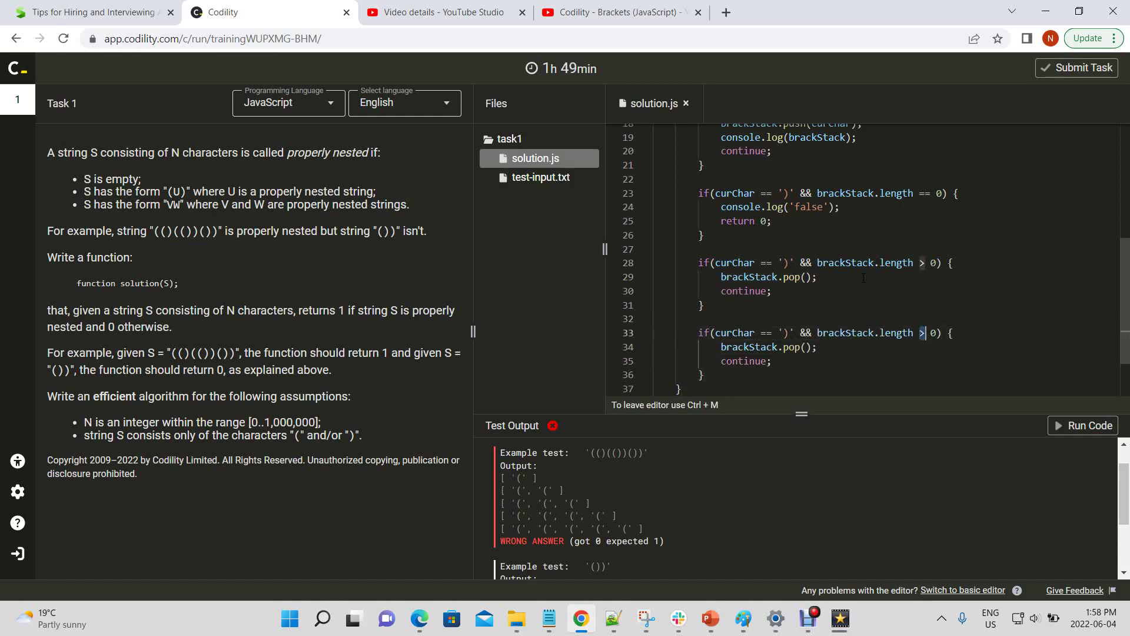
key(BackSpace)
text(==)
key(Right)
key(Right)
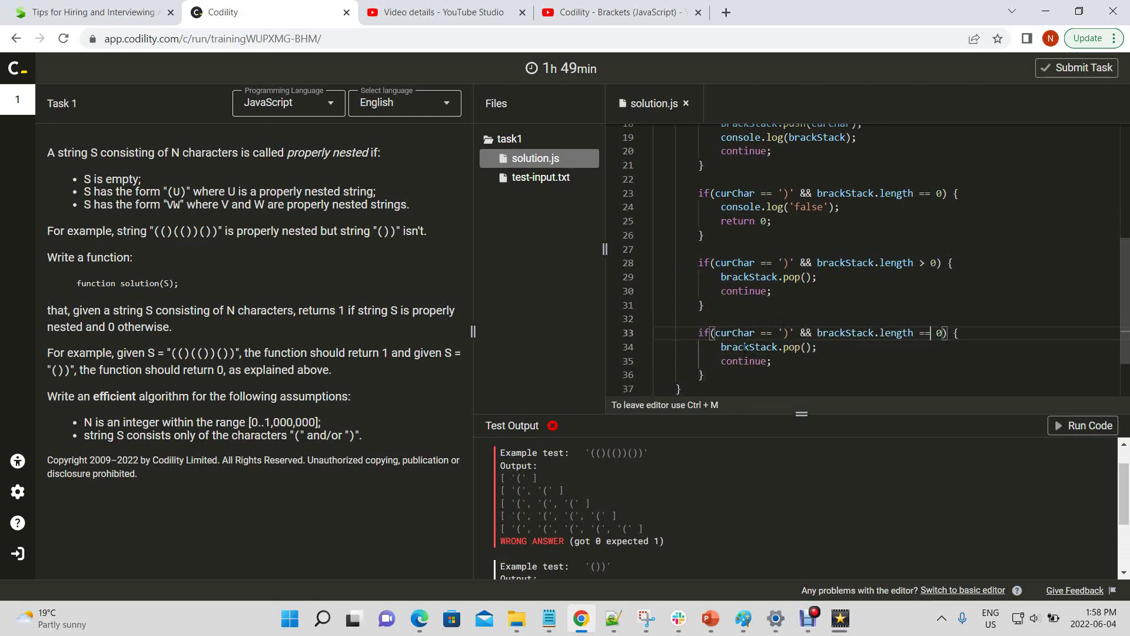
drag(720, 347, 788, 361)
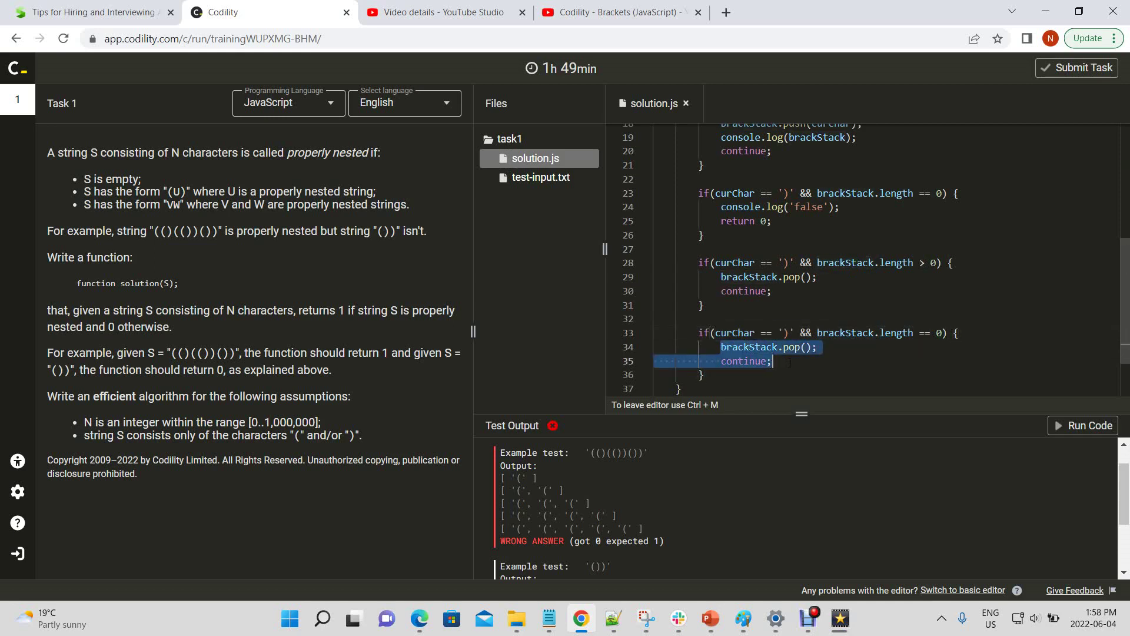
text(return f)
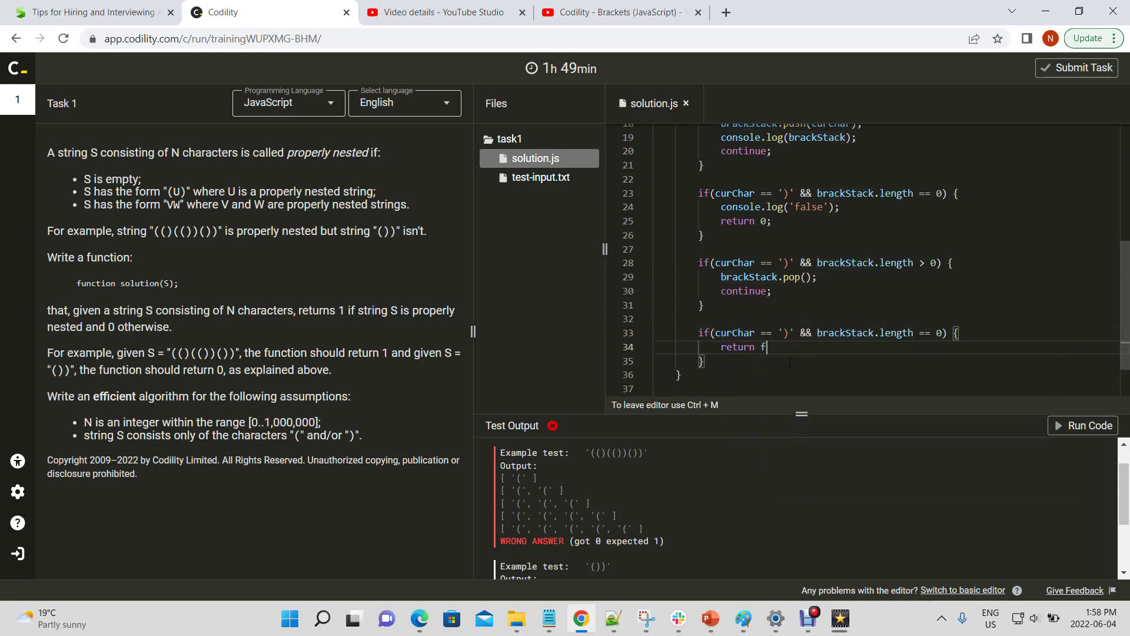
key(BackSpace)
text(0;)
Rerun the example tests, including '(()(())())', which now pass with a debug-logging warning
click(1076, 426)
scroll(1122, 510, down, 3)
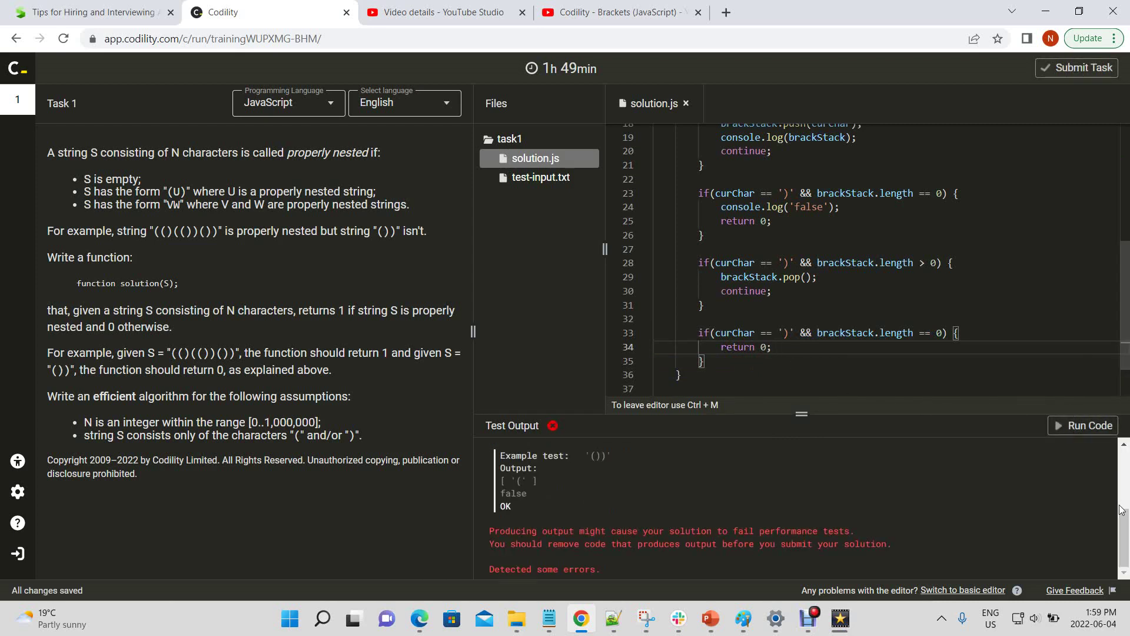
drag(1122, 510, 1124, 485)
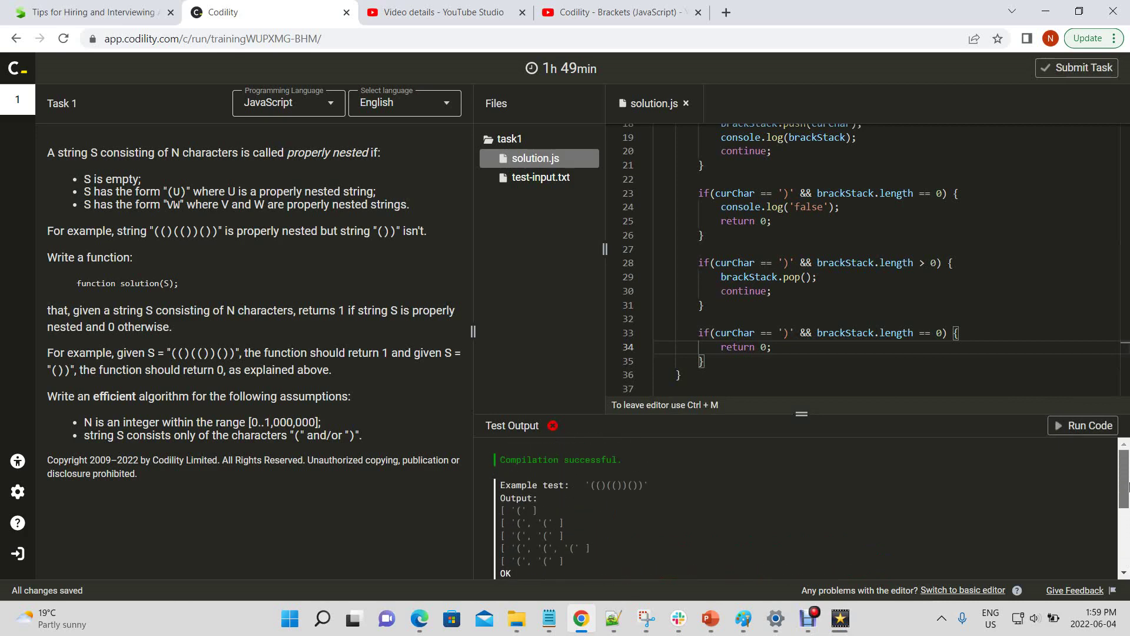
scroll(1127, 331, down, 1)
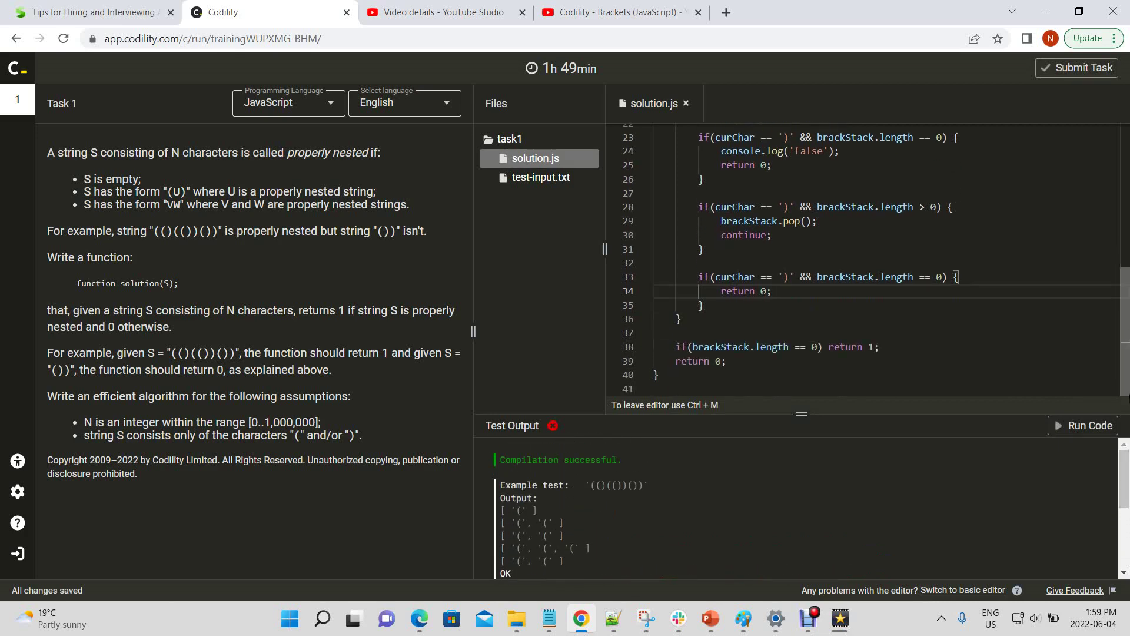
scroll(884, 284, up, 2)
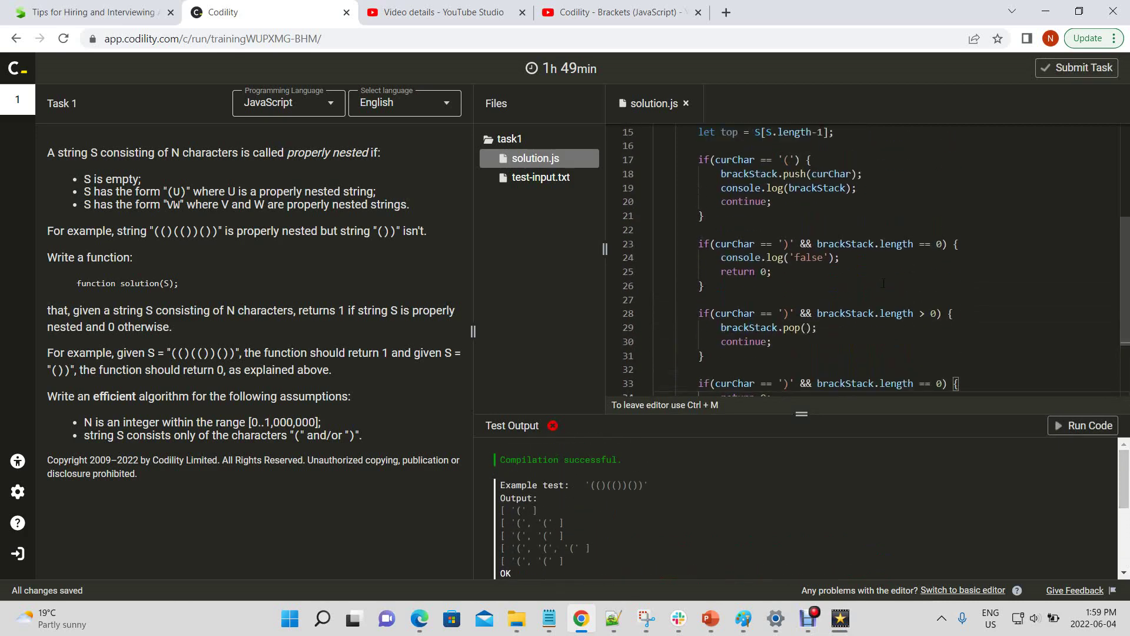
Comment out the console.log debug lines, along with brackStack.pop(), and rerun the examples
click(722, 257)
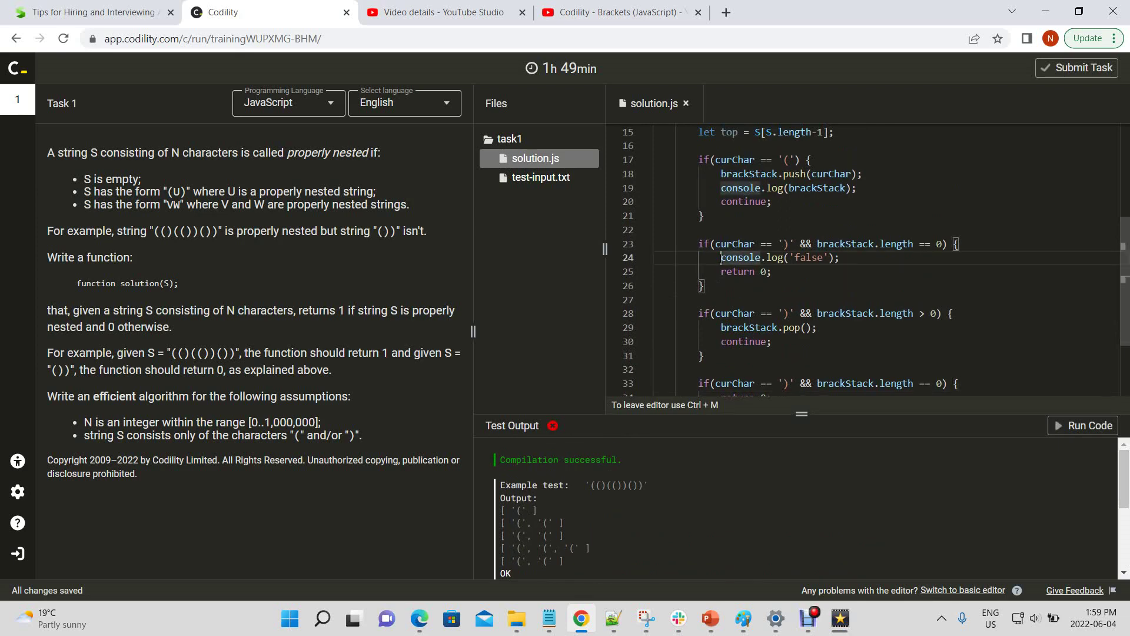
text(//)
click(722, 328)
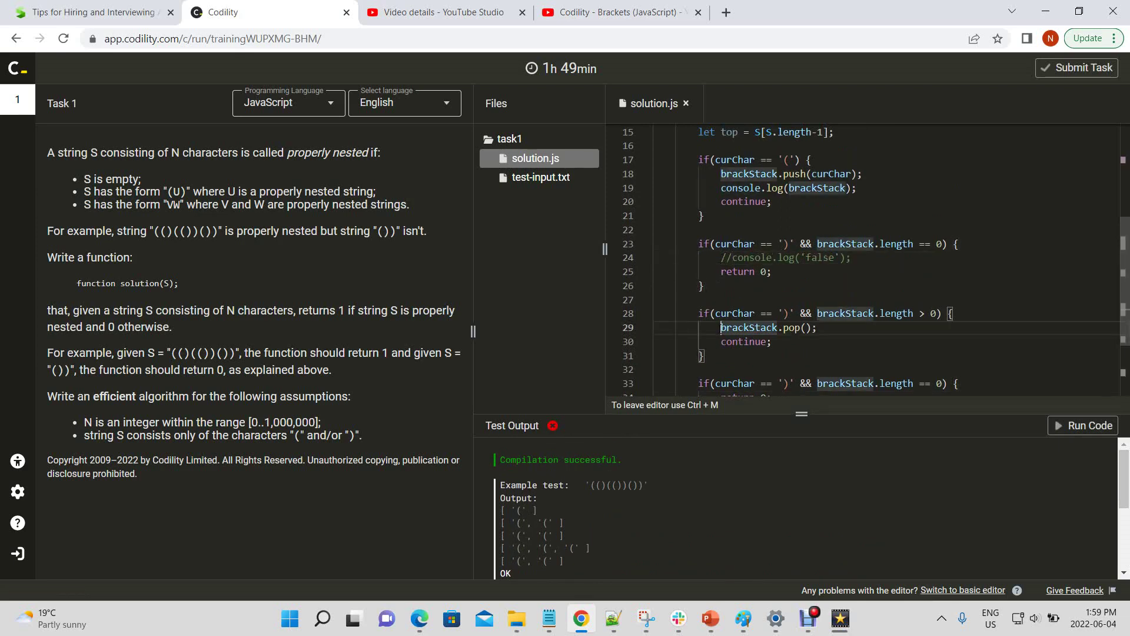
text(//)
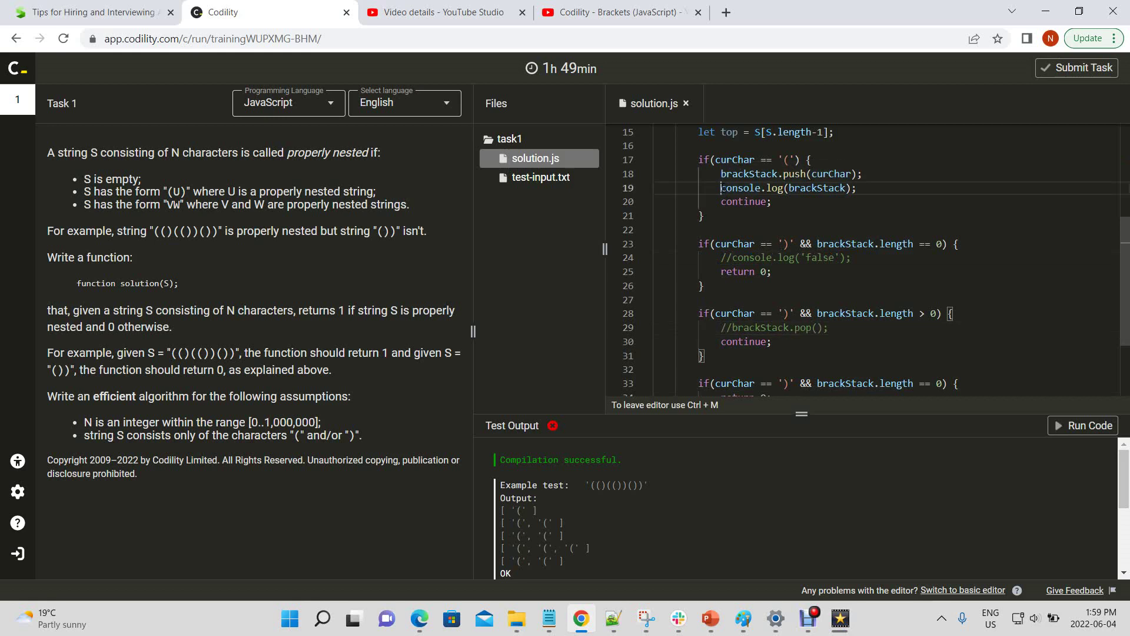
click(721, 188)
text(//)
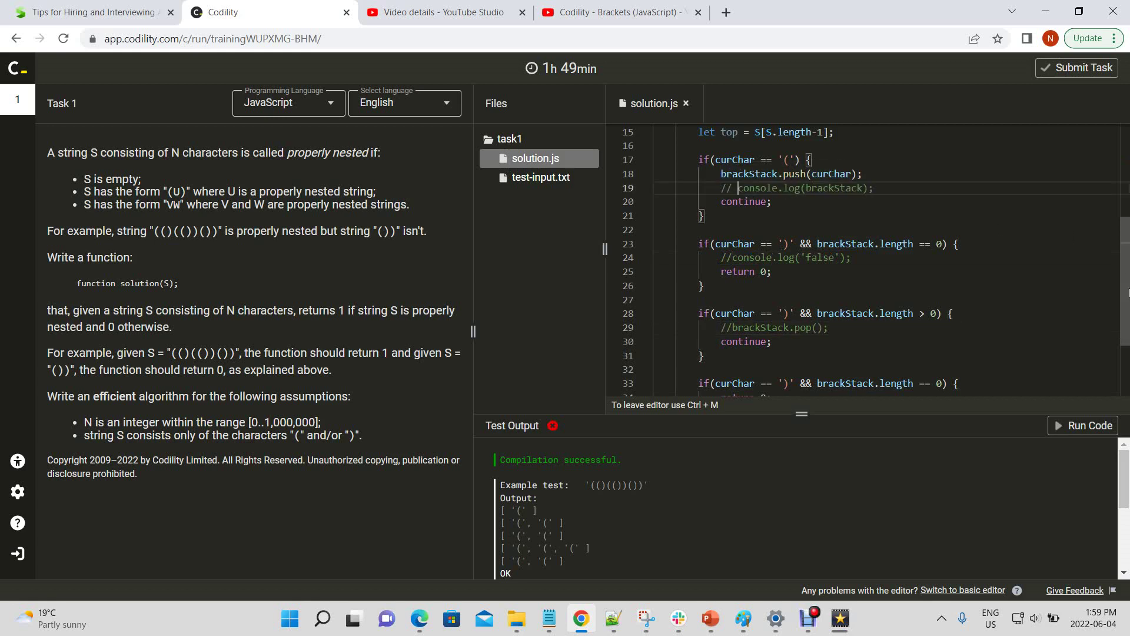
drag(1126, 282, 1127, 217)
click(1102, 428)
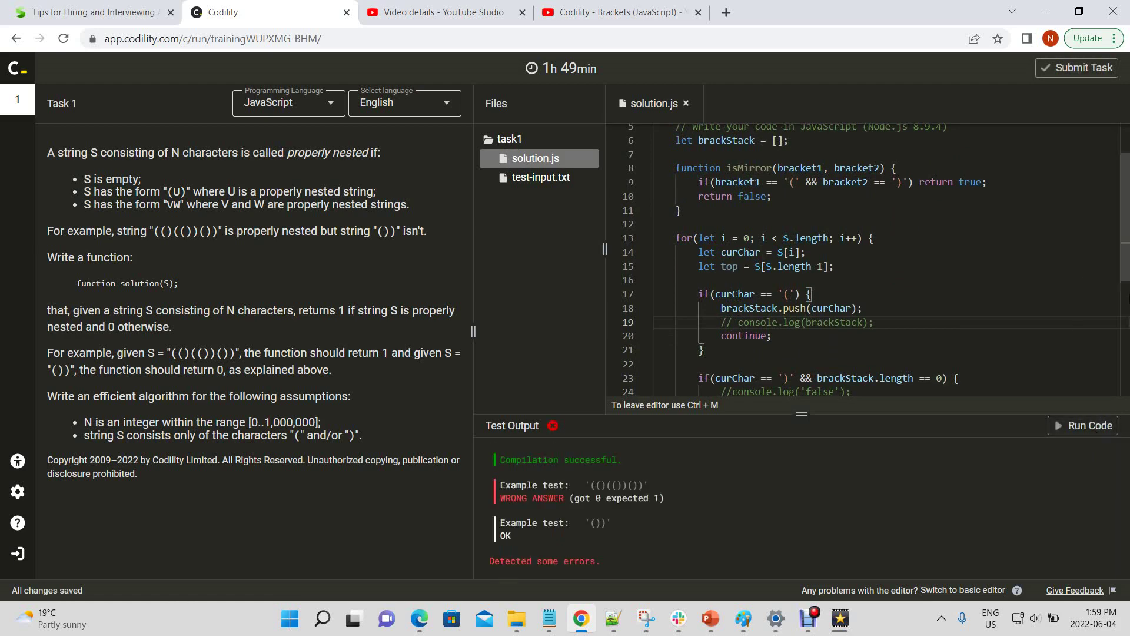
drag(1127, 275, 1127, 380)
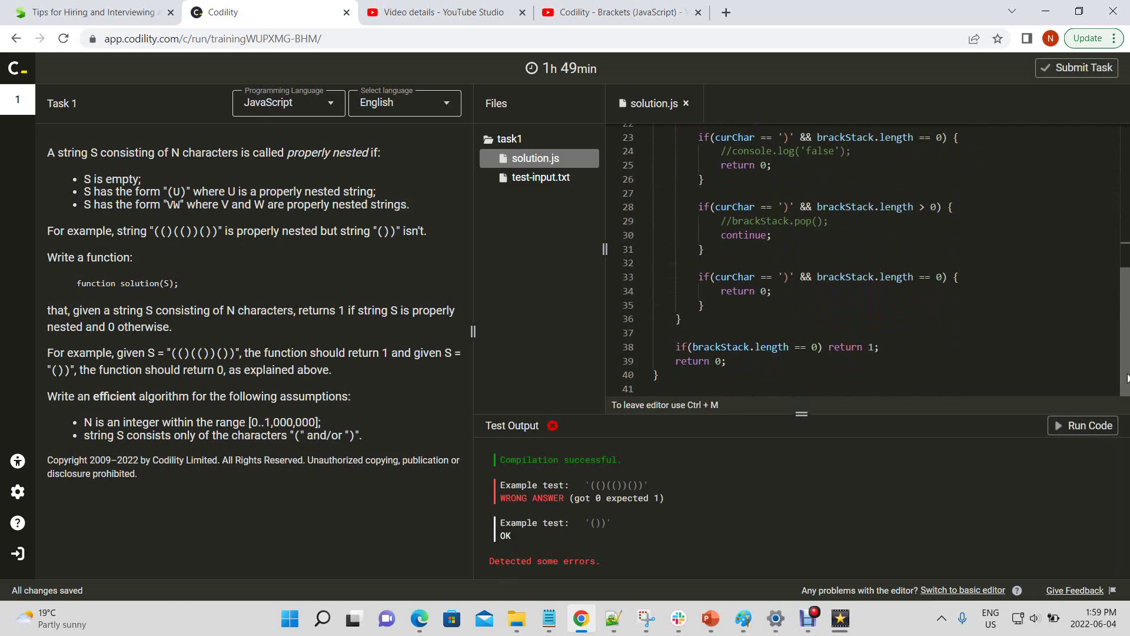
drag(1129, 378, 1129, 323)
Uncomment brackStack.pop() and rerun the example tests
click(733, 306)
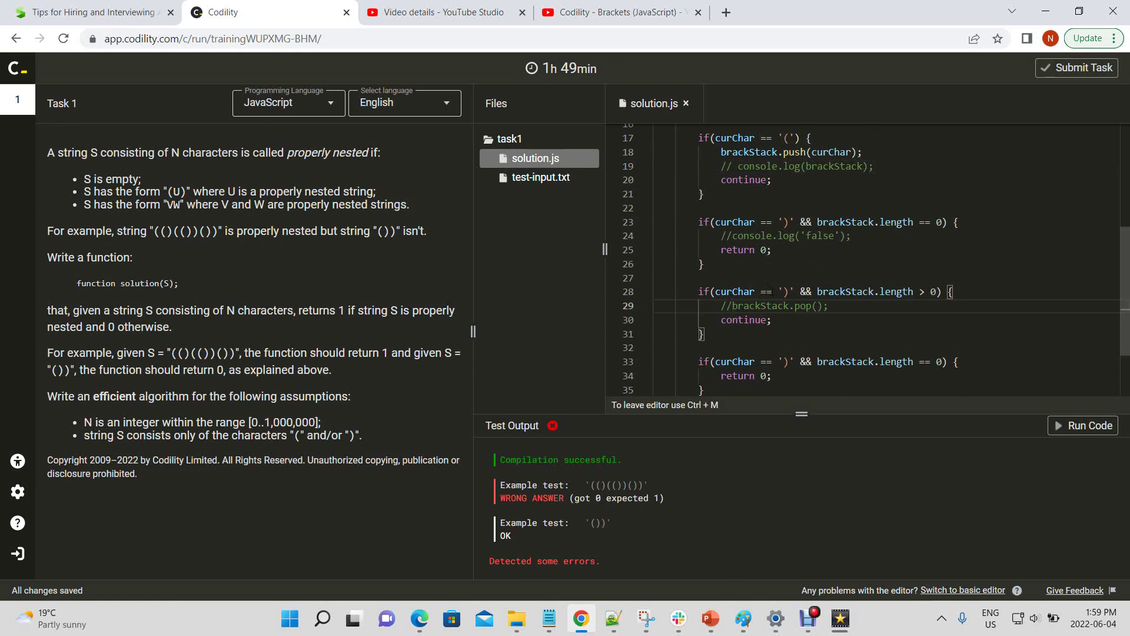
key(BackSpace)
key(BackSpace)
click(1079, 425)
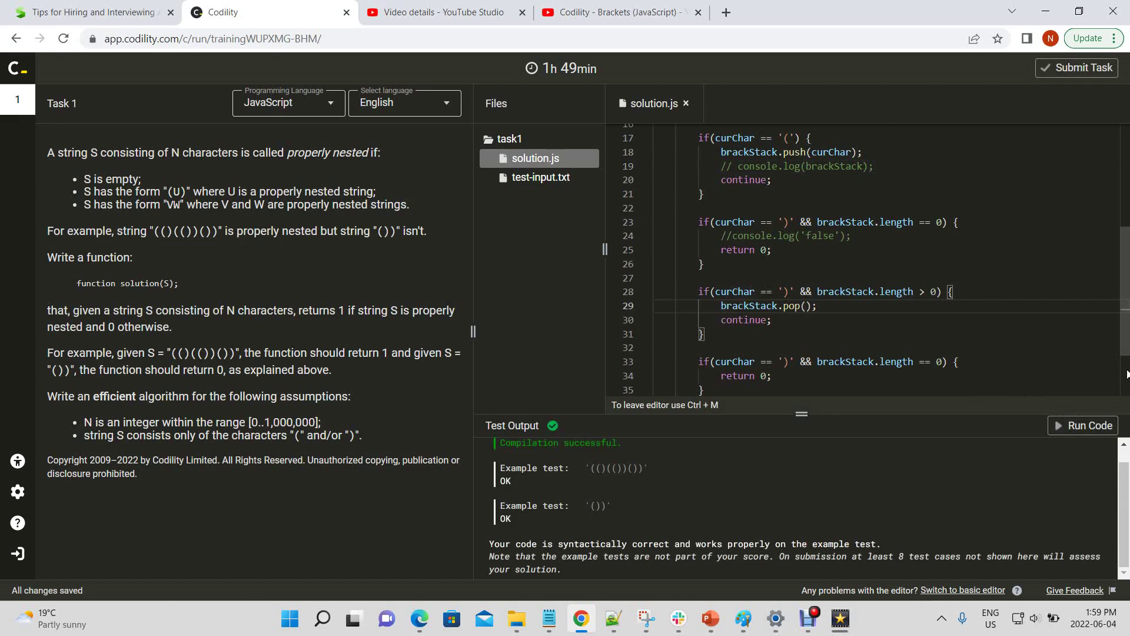
scroll(1024, 194, up, 2)
scroll(1129, 363, down, 4)
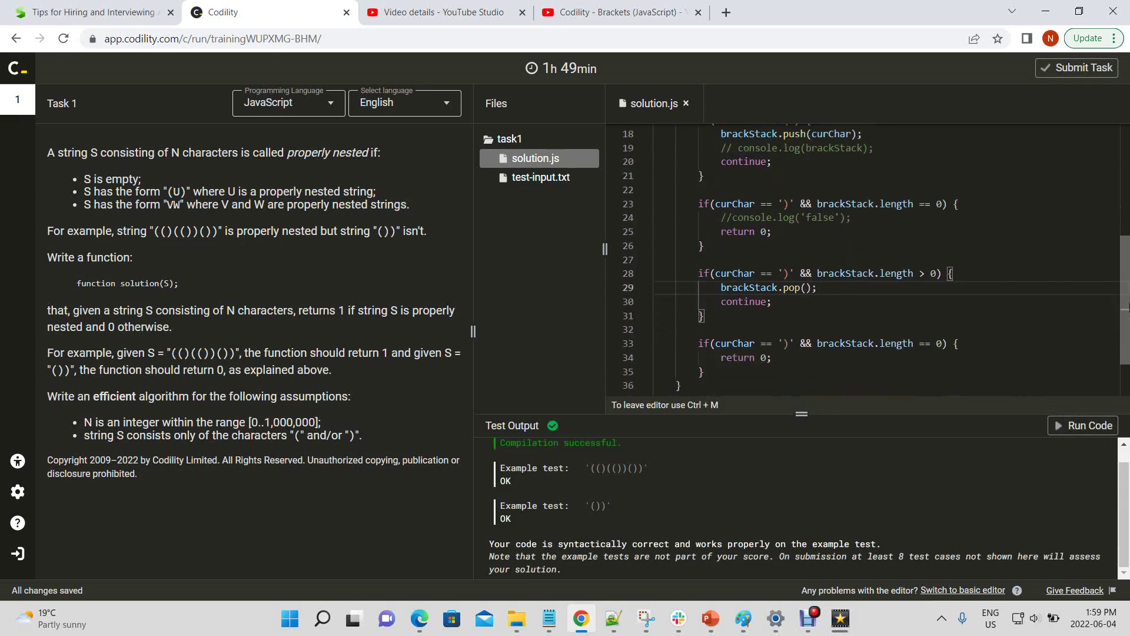
scroll(1129, 362, up, 3)
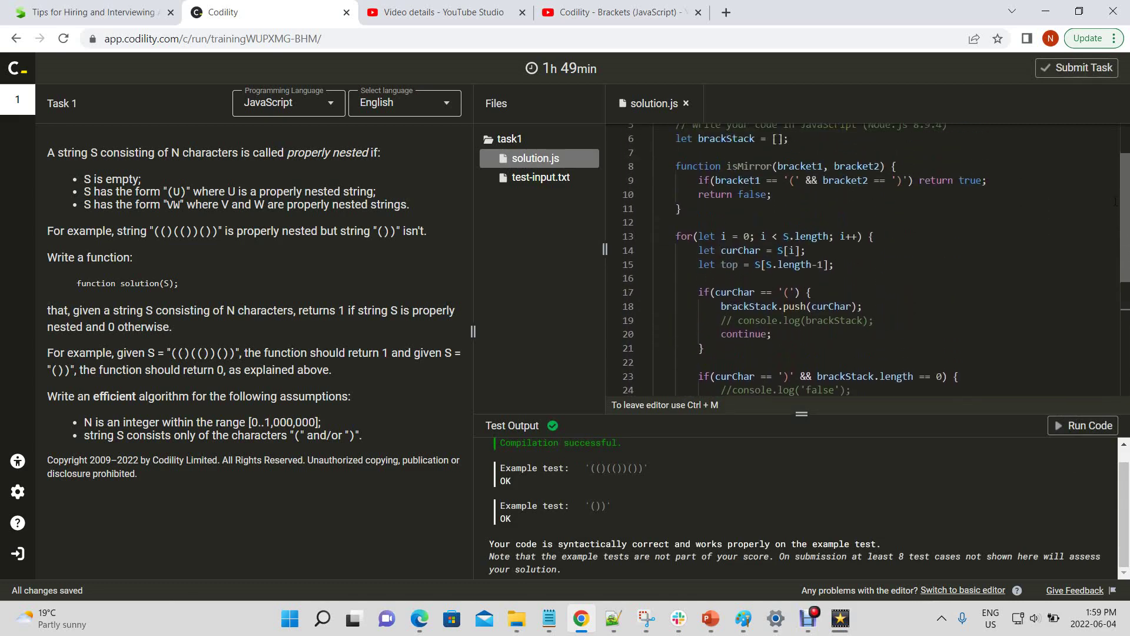
Submit the JavaScript Nesting solution and confirm the submission dialog
click(1071, 70)
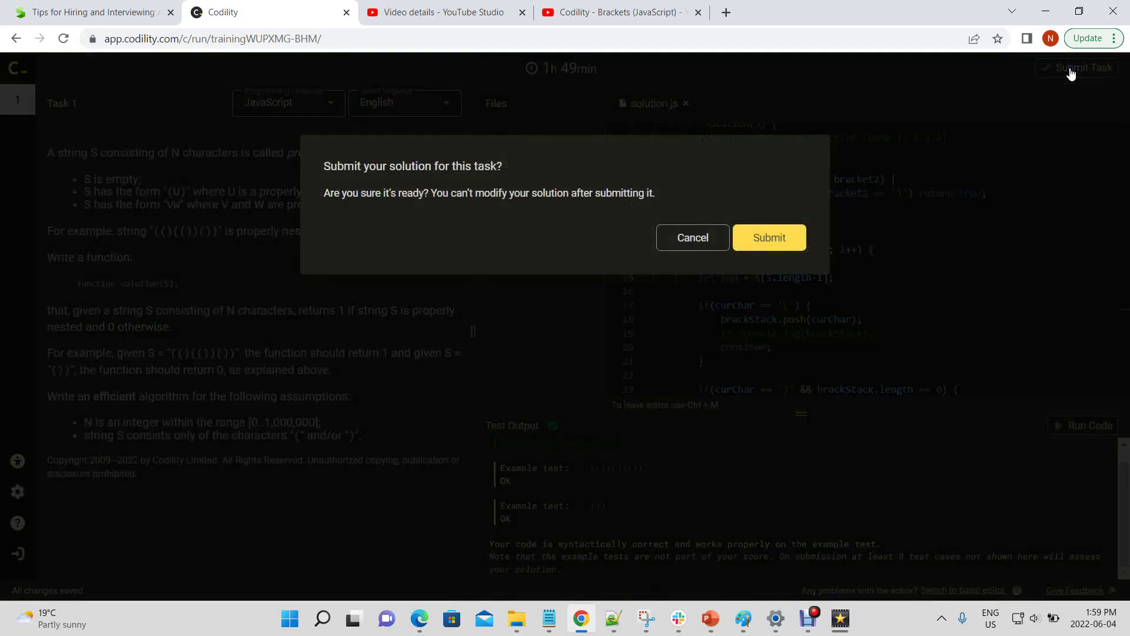
click(789, 246)
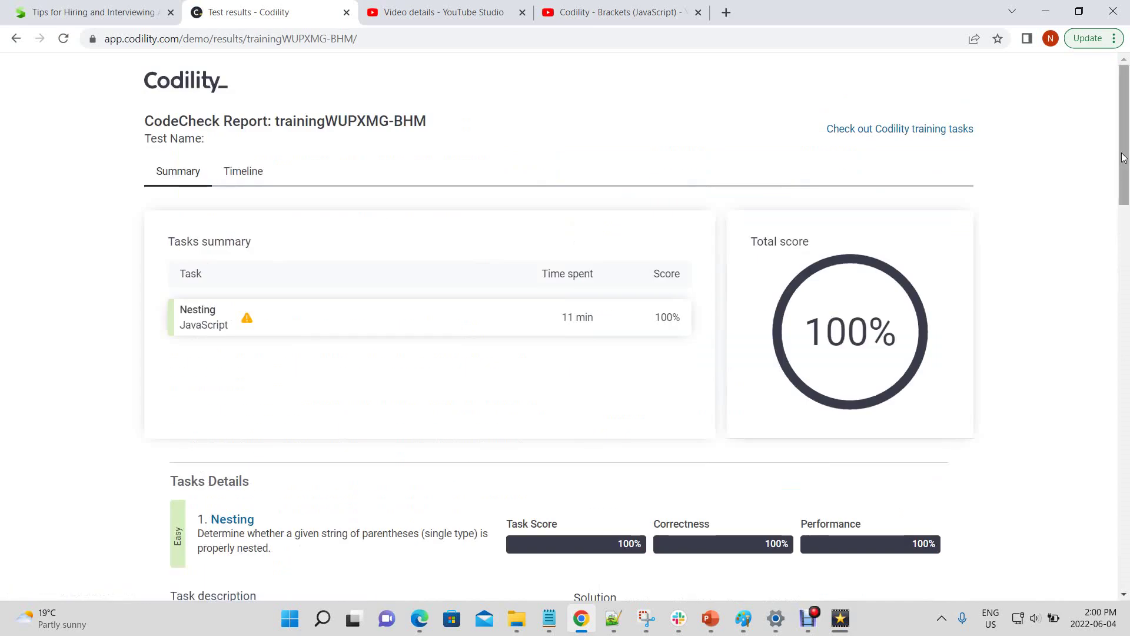
mouse_move(1123, 156)
mouse_down()
mouse_move(1087, 365)
mouse_move(1127, 361)
mouse_up()
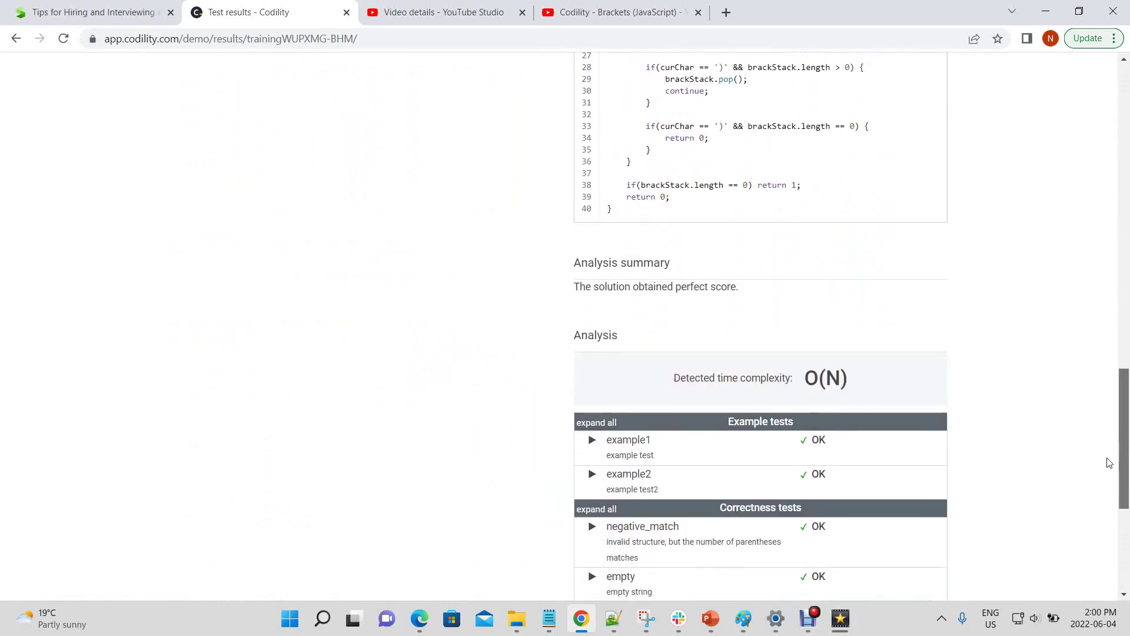
drag(1128, 361, 1127, 387)
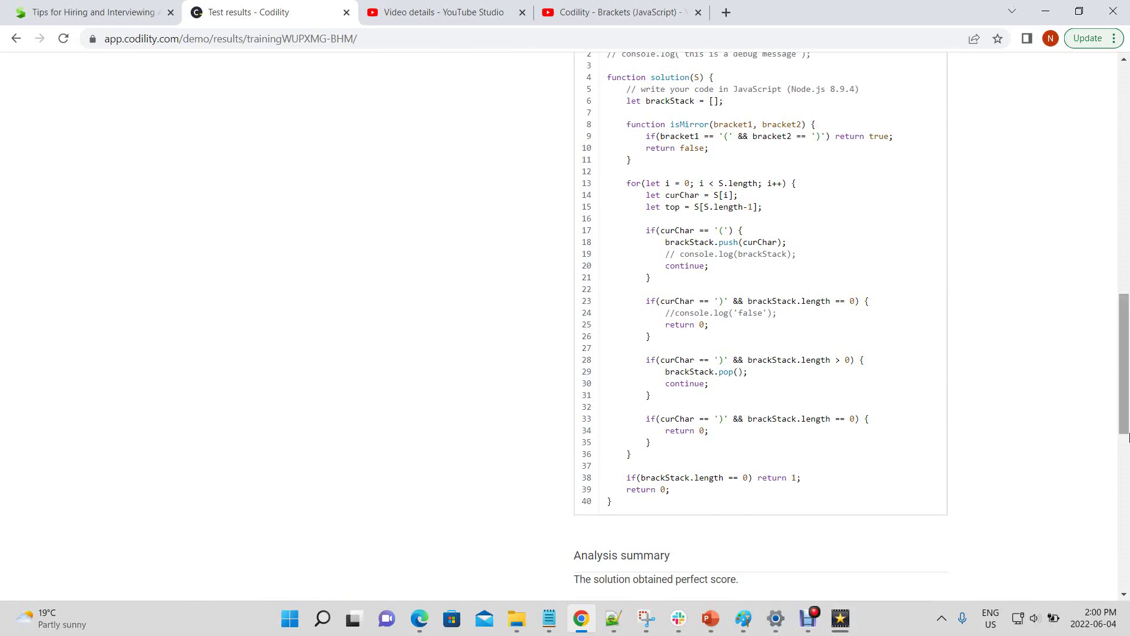
drag(1129, 444, 1128, 519)
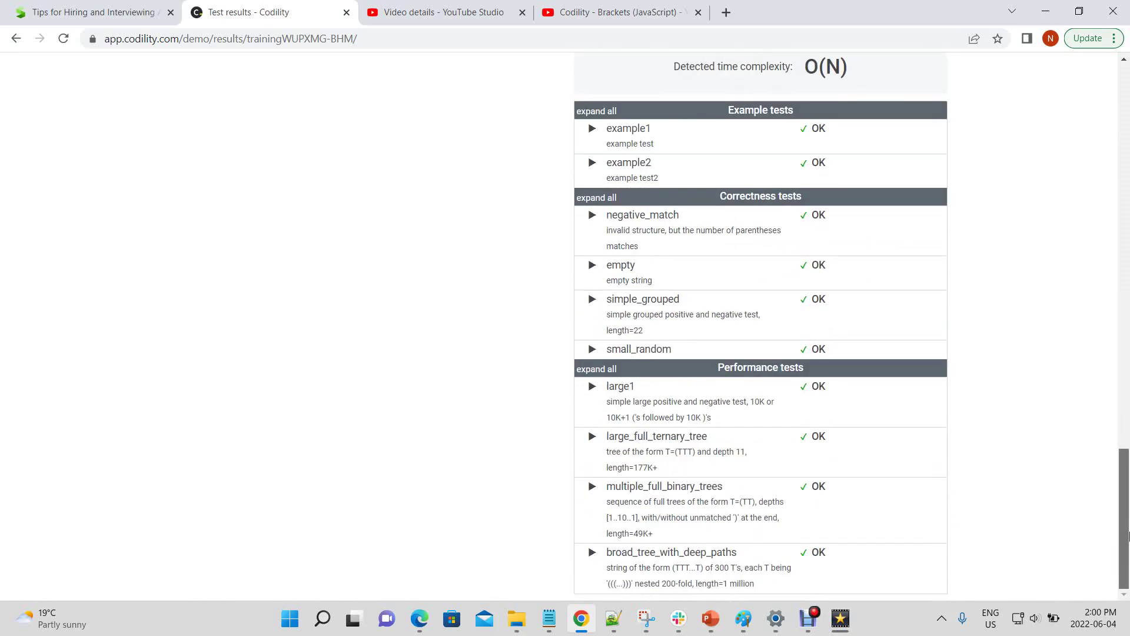
mouse_move(1128, 537)
mouse_down()
mouse_move(1128, 225)
mouse_move(1128, 355)
mouse_up()
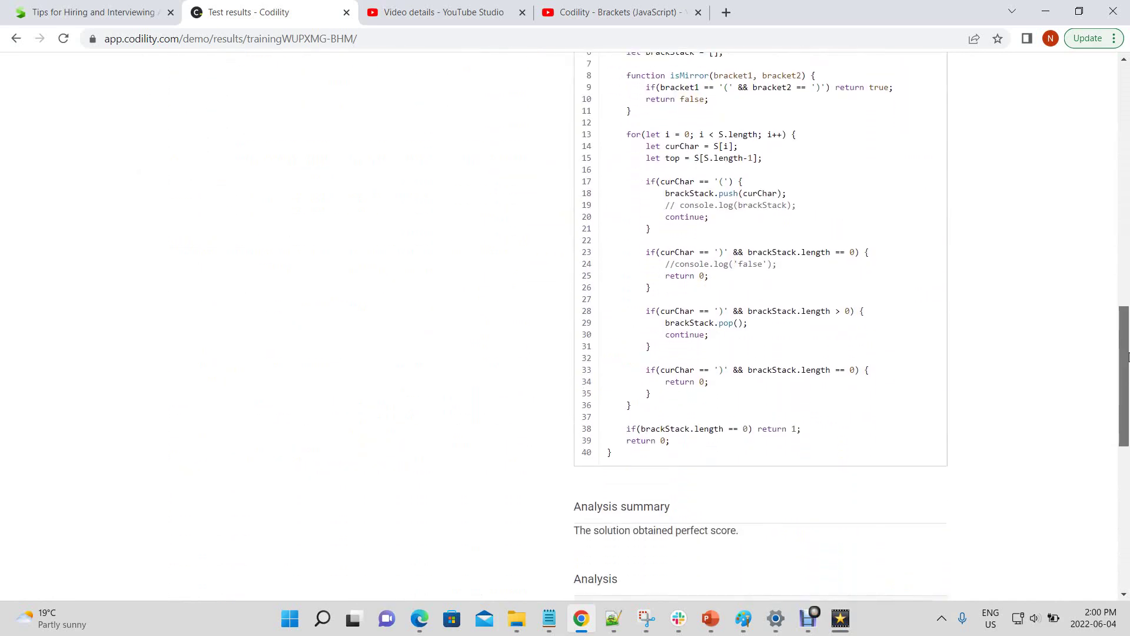
drag(1128, 356, 1104, 118)
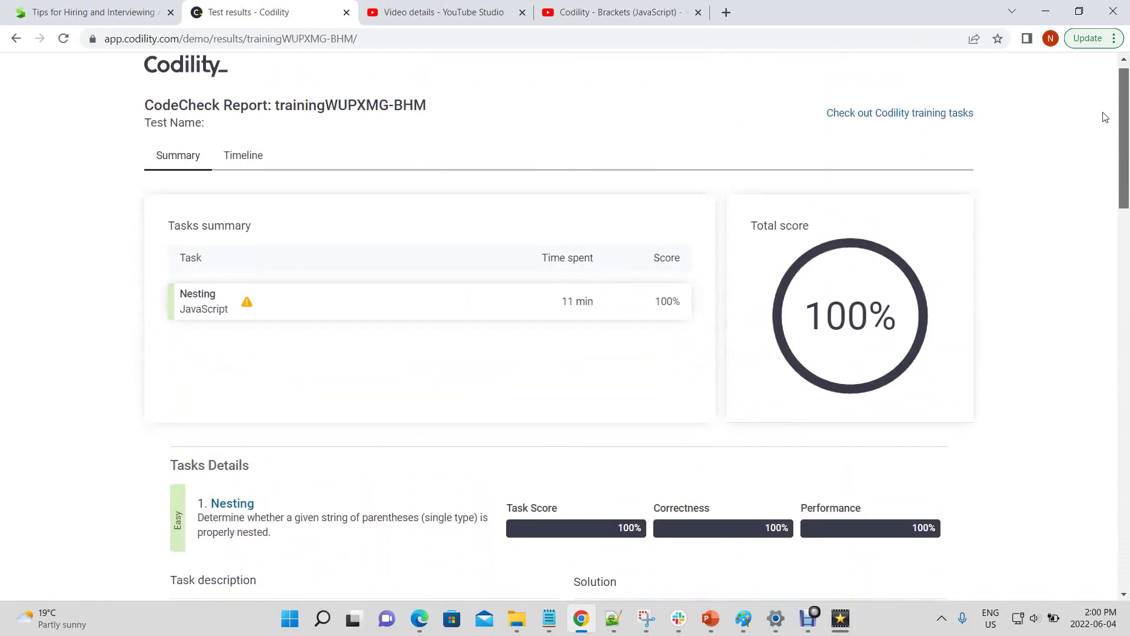